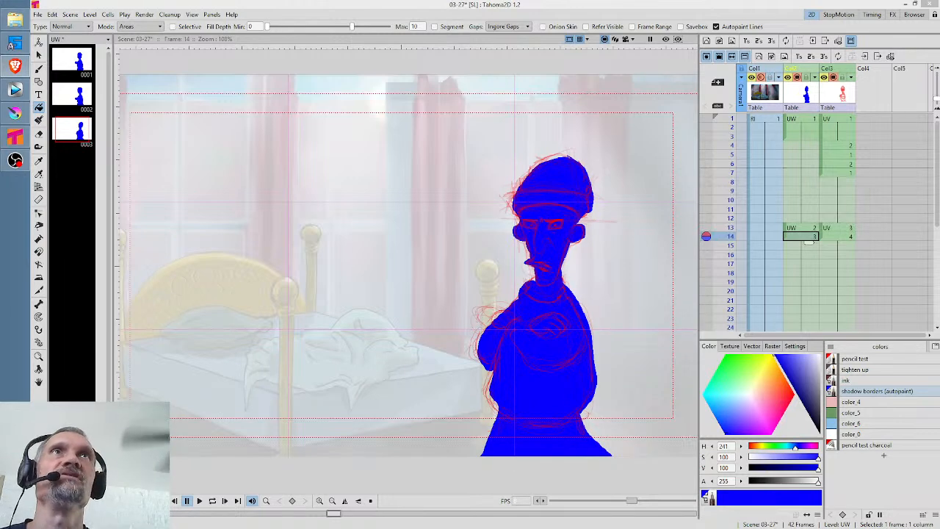
Save the 03-27 scene.
{"action": "key", "text": "ctrl+s"}
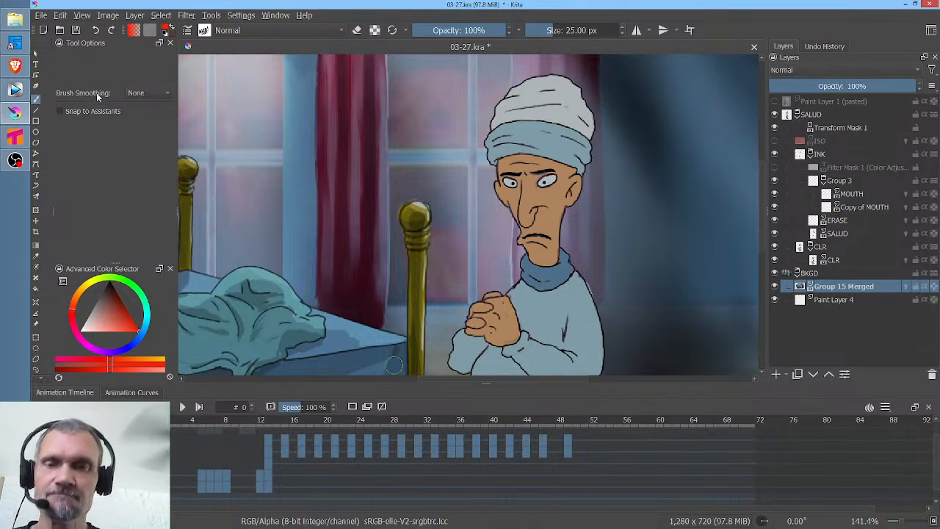
Play back the coloured 03-27 animation in Krita and examine the character's movement at several zoom levels.
{"action": "key", "text": "minus"}
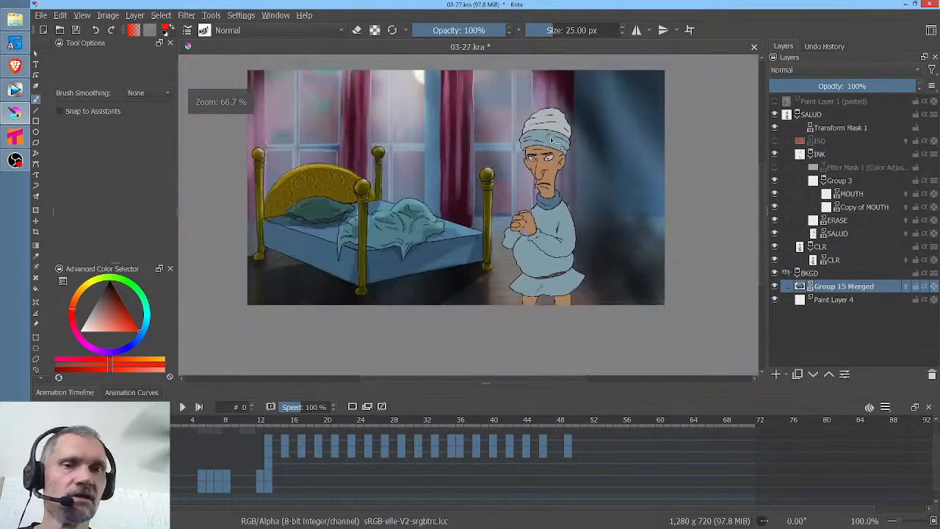
{"action": "scroll", "coordinate": [551, 140], "scroll_direction": "down", "scroll_amount": 1}
{"action": "scroll", "coordinate": [551, 139], "scroll_direction": "up", "scroll_amount": 2}
{"action": "left_click_drag", "start_coordinate": [551, 140], "coordinate": [579, 153]}
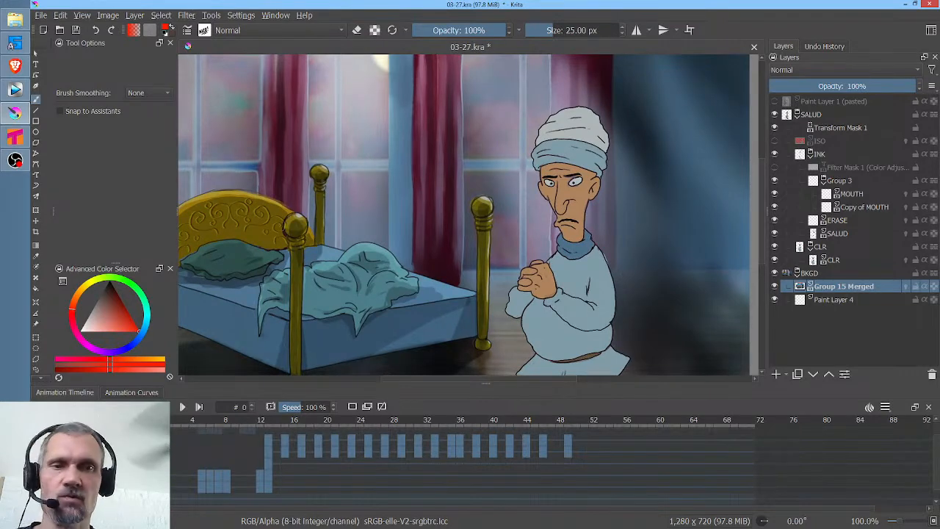
{"action": "key", "text": "space"}
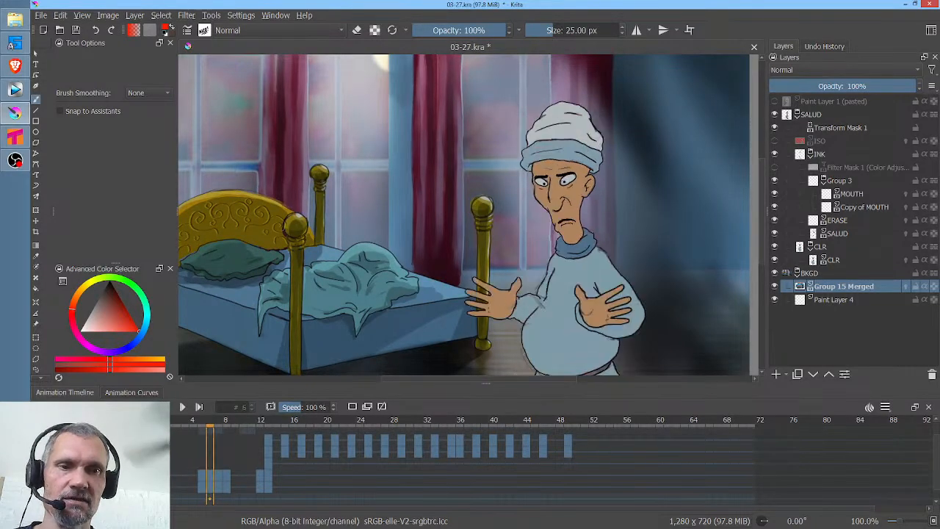
{"action": "scroll", "coordinate": [439, 304], "scroll_direction": "down", "scroll_amount": 1}
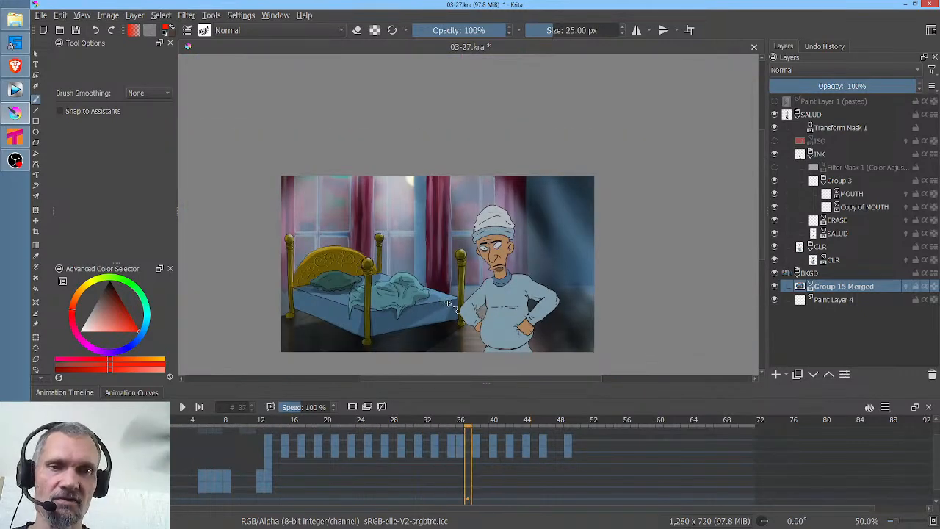
{"action": "scroll", "coordinate": [448, 303], "scroll_direction": "up", "scroll_amount": 1}
{"action": "scroll", "coordinate": [496, 242], "scroll_direction": "up", "scroll_amount": 1}
{"action": "left_click_drag", "start_coordinate": [494, 240], "coordinate": [489, 261]}
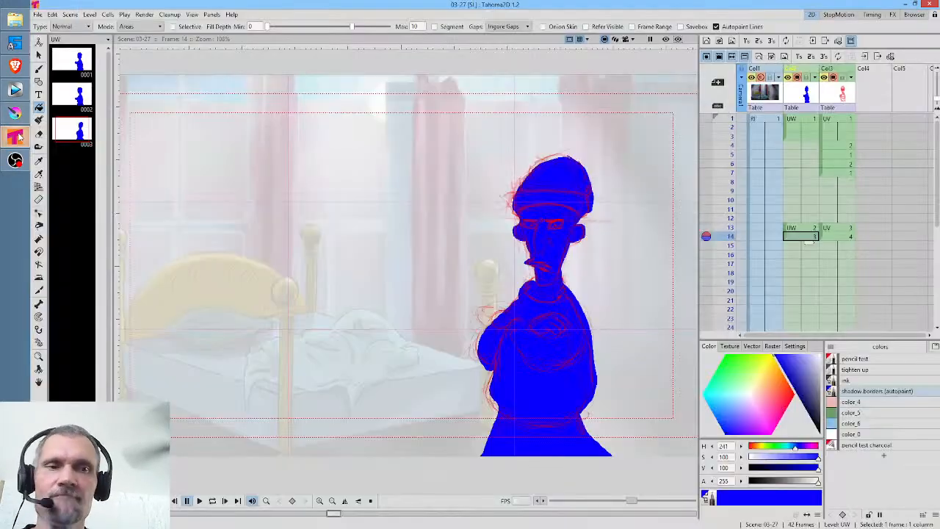
Switch to Tahoma2D, hide Col2's blue silhouette drawings in the viewer and go to frame 1 of Col3's red sketches.
{"action": "left_click", "coordinate": [16, 136]}
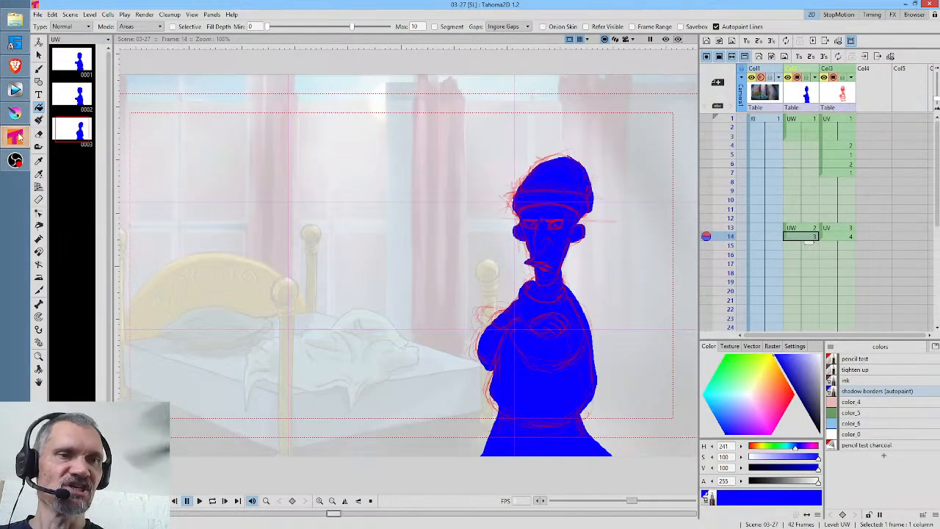
{"action": "left_click", "coordinate": [797, 79]}
{"action": "left_click", "coordinate": [797, 78]}
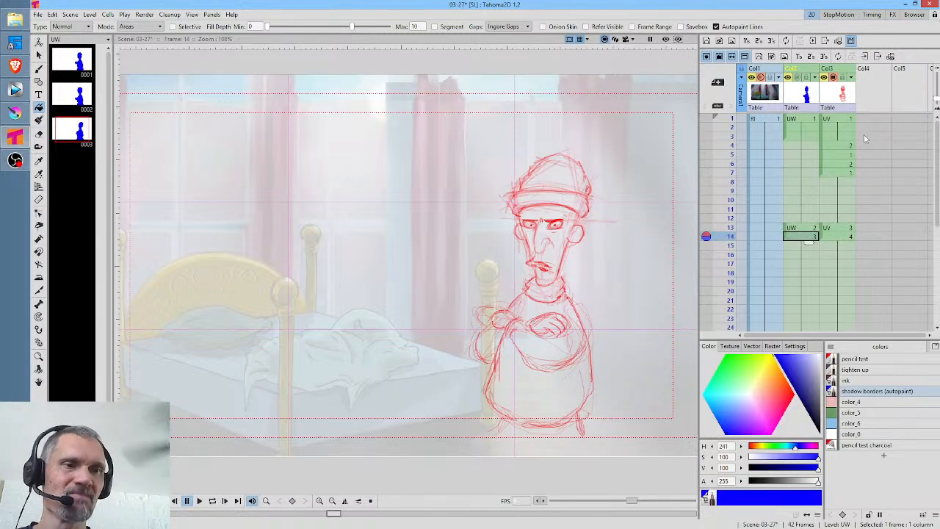
{"action": "left_click", "coordinate": [847, 122]}
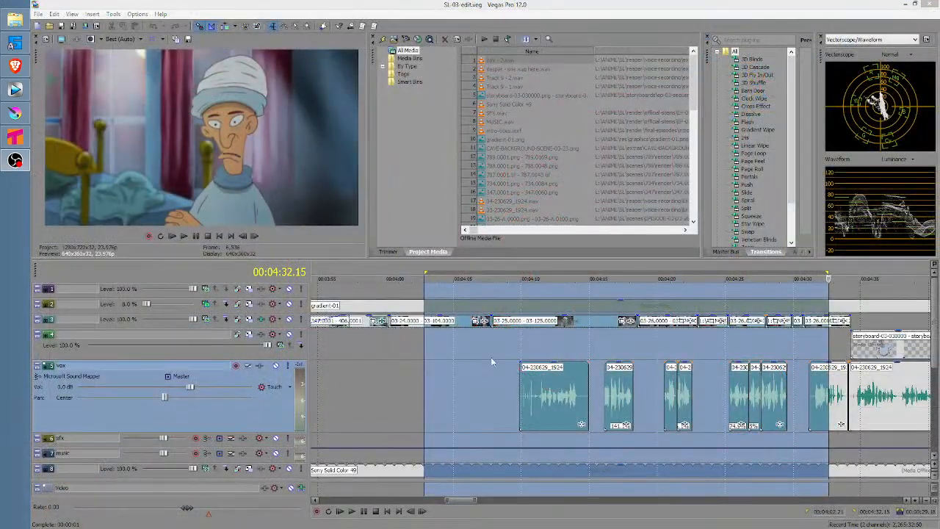
Switch to Vegas Pro and play the SL-03 edit through the finished shots leading up to the storyboard clip.
{"action": "left_click", "coordinate": [498, 348]}
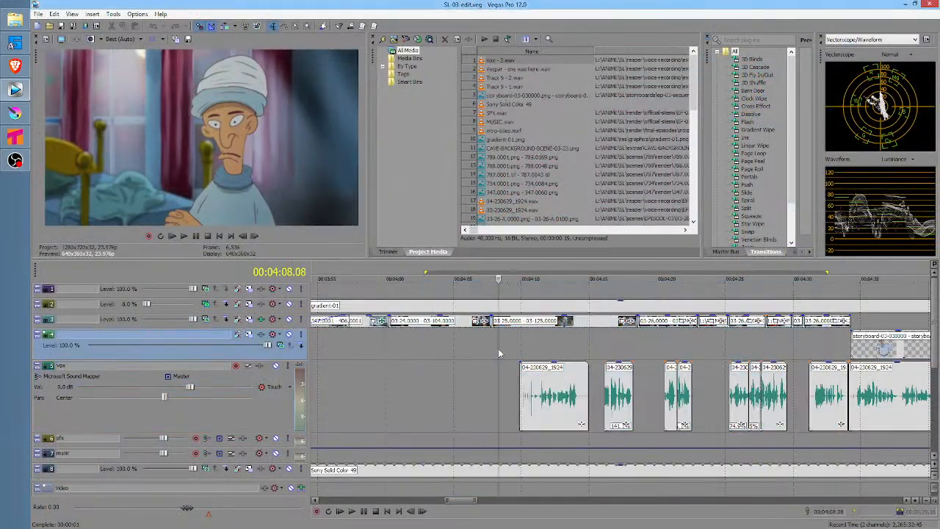
{"action": "scroll", "coordinate": [513, 346], "scroll_direction": "down", "scroll_amount": 5}
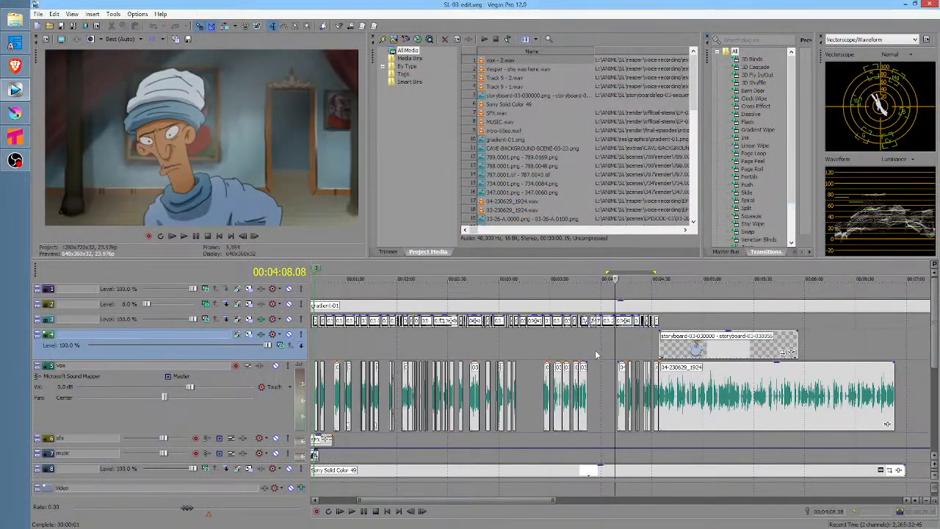
{"action": "left_click", "coordinate": [542, 345]}
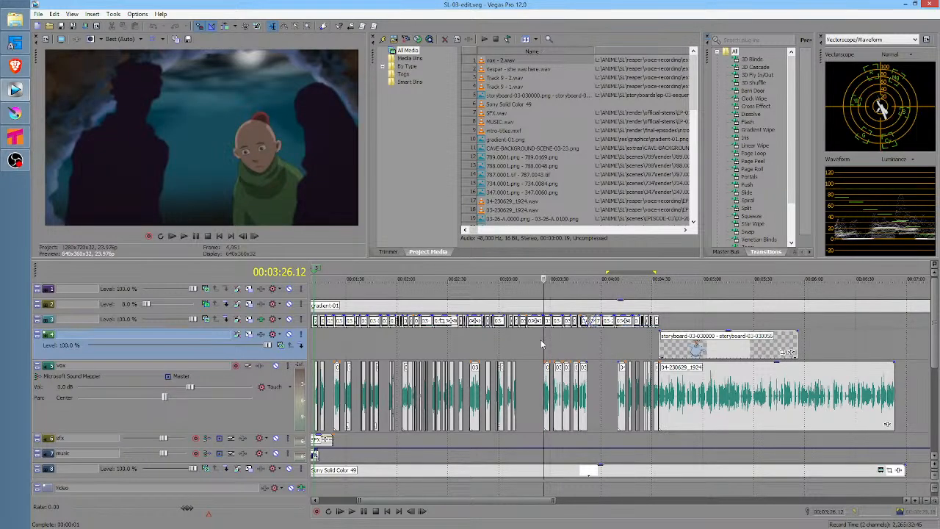
{"action": "left_click", "coordinate": [614, 342]}
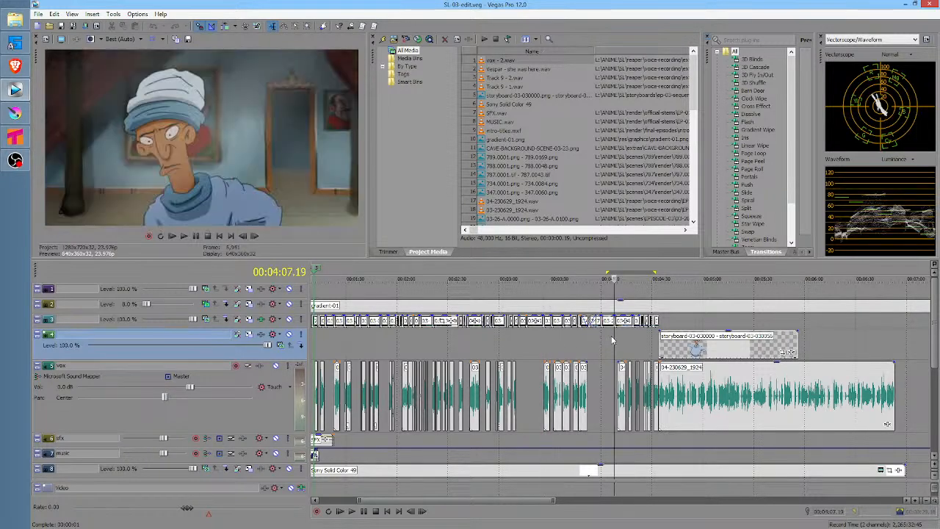
{"action": "left_click", "coordinate": [587, 339]}
{"action": "key", "text": "space"}
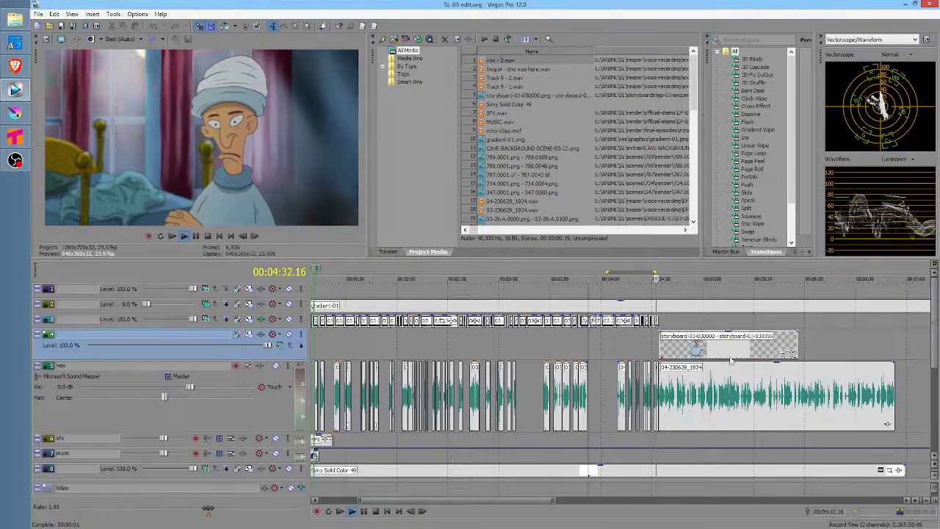
{"action": "left_click", "coordinate": [651, 340]}
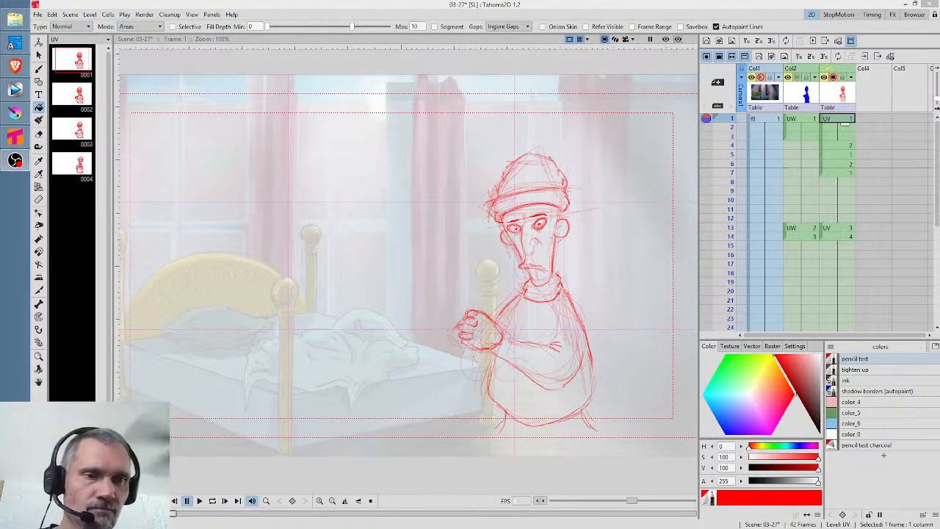
Return to Tahoma2D and play the red sketch animation in Col3 from frame 1.
{"action": "left_click", "coordinate": [807, 117]}
{"action": "left_click", "coordinate": [838, 122]}
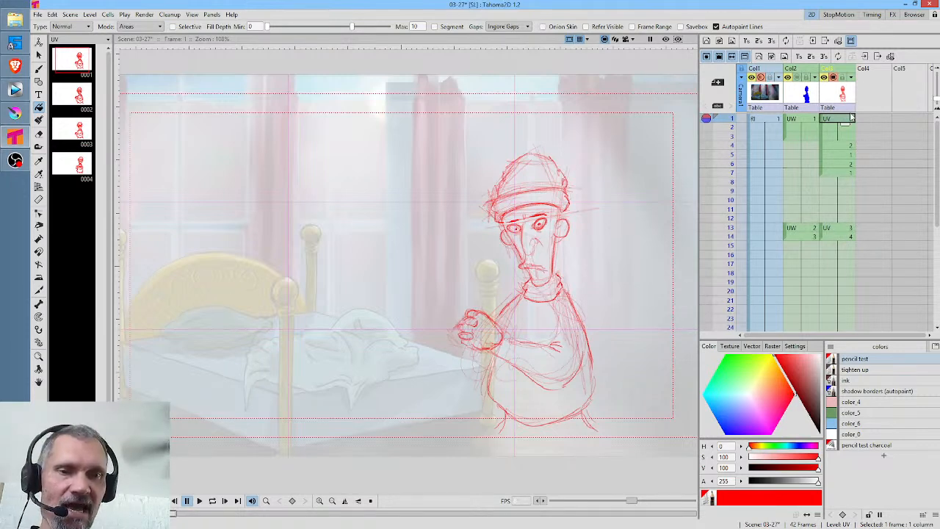
{"action": "key", "text": "l"}
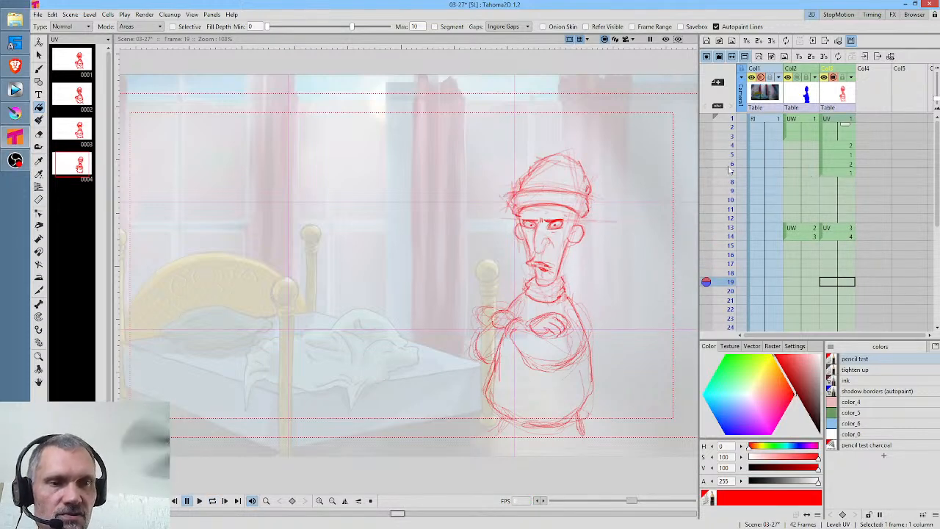
Extend the frame 13 drawings in Col2 and Col3 by one frame, moving the following drawings to frame 15.
{"action": "mouse_move", "coordinate": [729, 192]}
{"action": "left_mouse_down"}
{"action": "mouse_move", "coordinate": [733, 240]}
{"action": "mouse_move", "coordinate": [732, 221]}
{"action": "left_mouse_up"}
{"action": "left_click", "coordinate": [844, 237]}
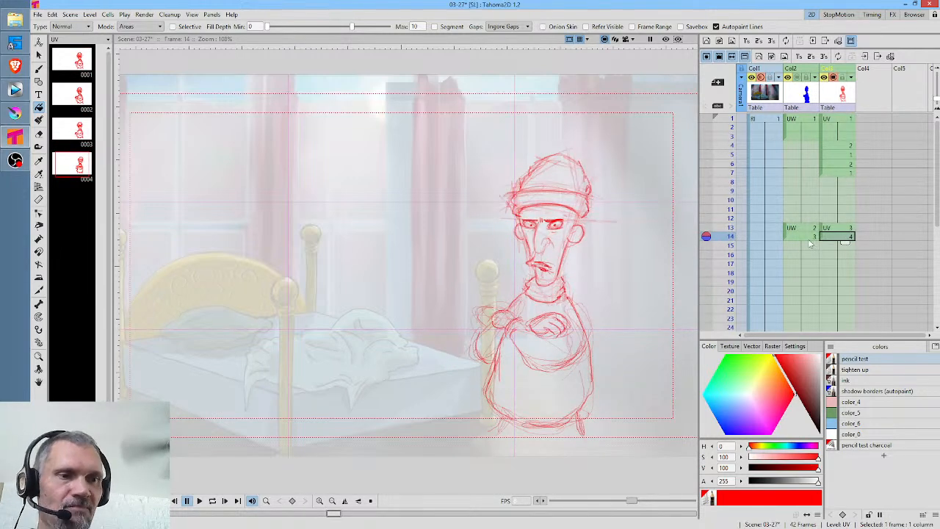
{"action": "left_click_drag", "start_coordinate": [814, 239], "coordinate": [841, 238]}
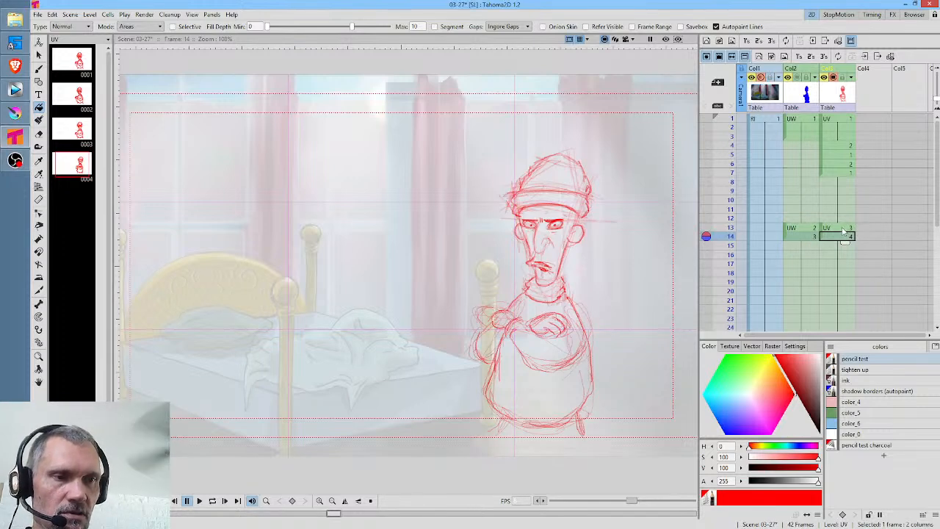
{"action": "left_click_drag", "start_coordinate": [808, 229], "coordinate": [846, 234]}
{"action": "key", "text": "apostrophe"}
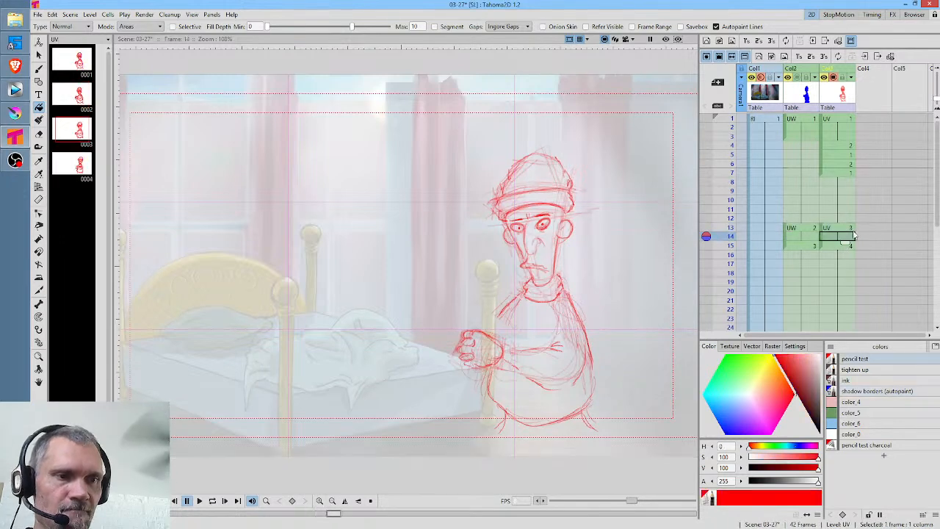
Duplicate the held red sketch as a new drawing at frame 14 of Col3 and compare it with frames 13 and 15.
{"action": "left_click", "coordinate": [846, 237]}
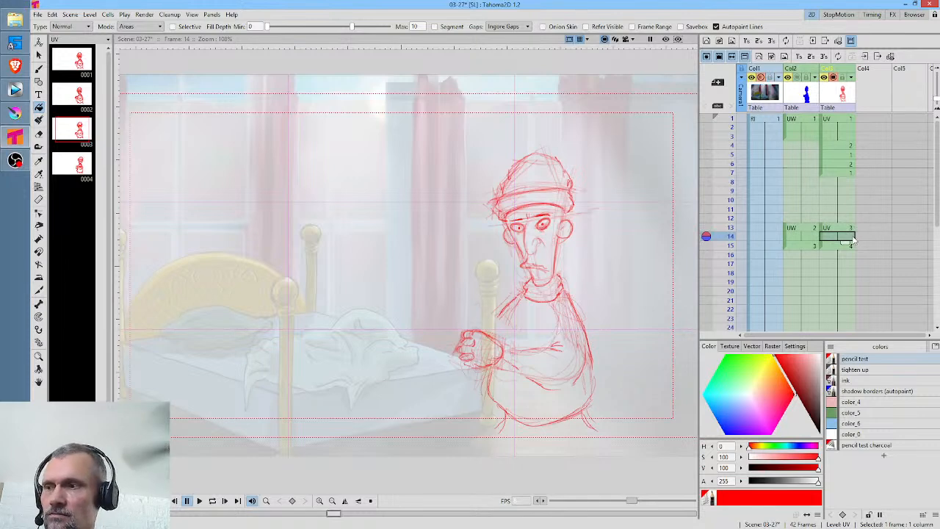
{"action": "key", "text": "d"}
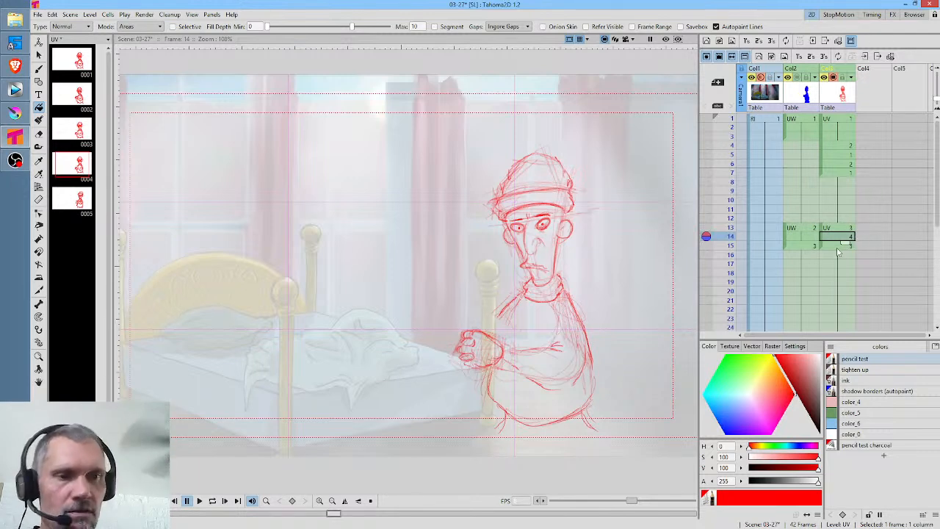
{"action": "left_click", "coordinate": [840, 247]}
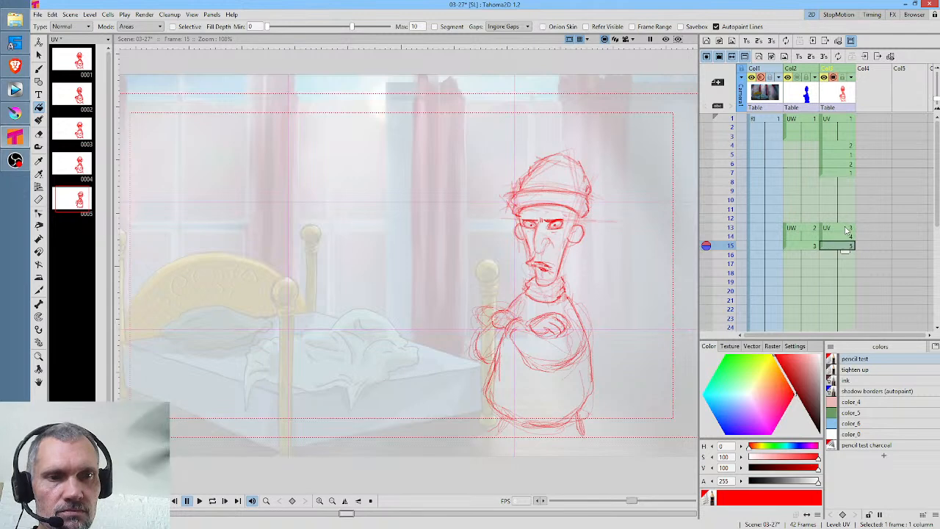
{"action": "left_click", "coordinate": [846, 230]}
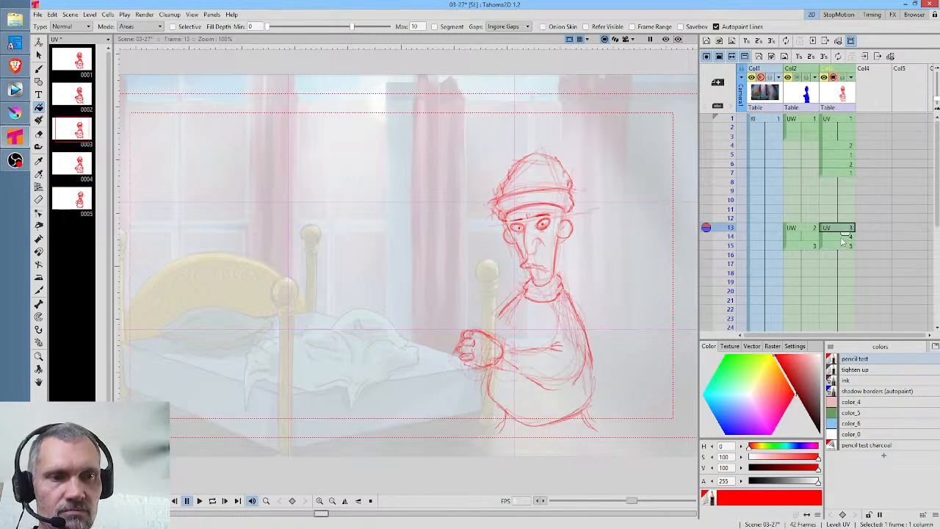
{"action": "left_click", "coordinate": [844, 237]}
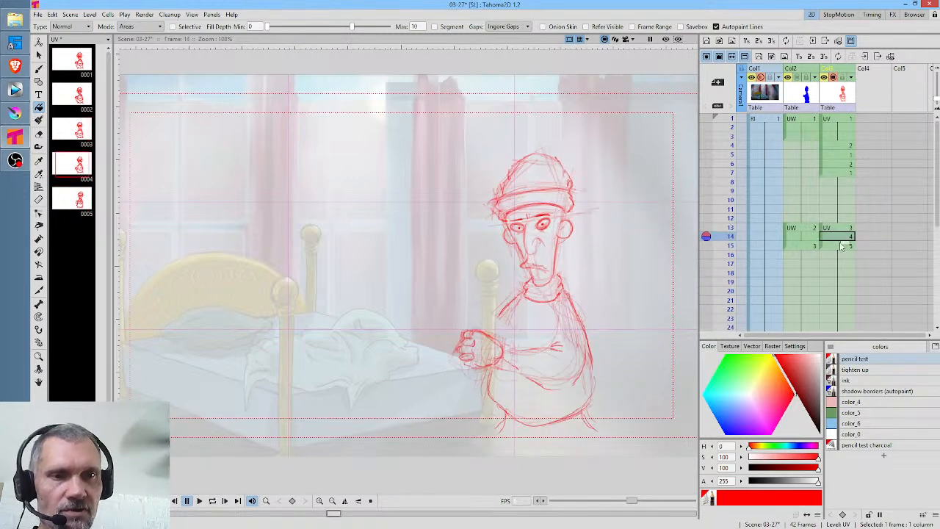
{"action": "left_click", "coordinate": [842, 248]}
{"action": "left_click", "coordinate": [844, 237]}
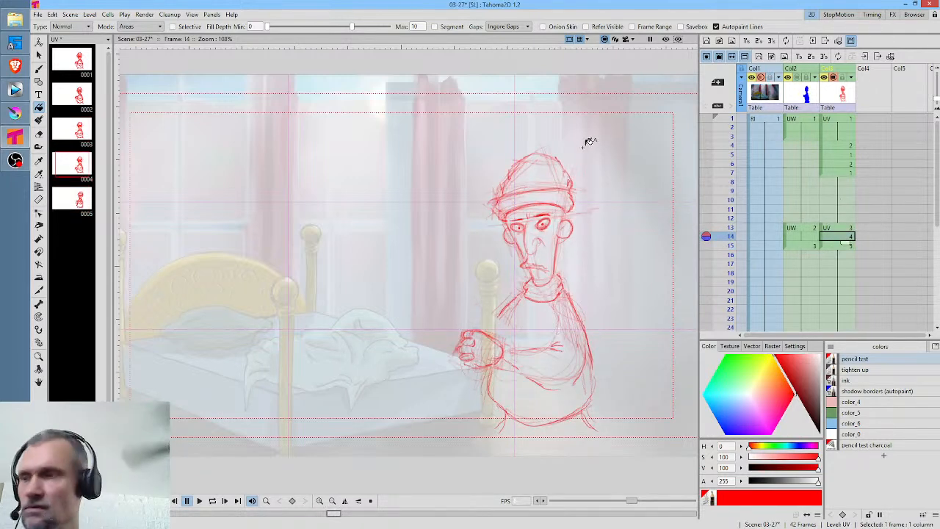
Lasso the head in the frame 14 sketch, rotate it by -1.41° about the neck and save the scene.
{"action": "key", "text": "s"}
{"action": "mouse_move", "coordinate": [569, 136]}
{"action": "left_mouse_down"}
{"action": "mouse_move", "coordinate": [473, 173]}
{"action": "mouse_move", "coordinate": [480, 235]}
{"action": "mouse_move", "coordinate": [521, 310]}
{"action": "mouse_move", "coordinate": [568, 294]}
{"action": "mouse_move", "coordinate": [593, 199]}
{"action": "mouse_move", "coordinate": [567, 130]}
{"action": "left_mouse_up"}
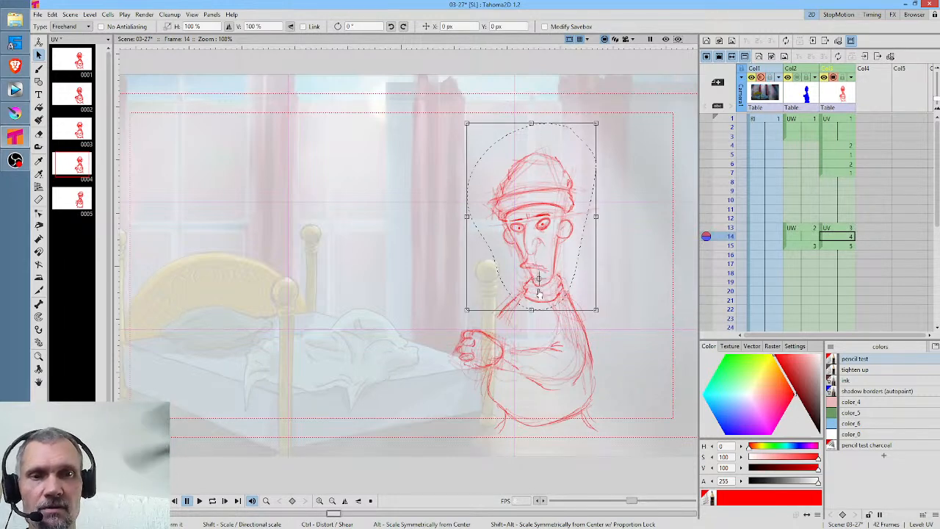
{"action": "left_click_drag", "start_coordinate": [605, 118], "coordinate": [609, 118]}
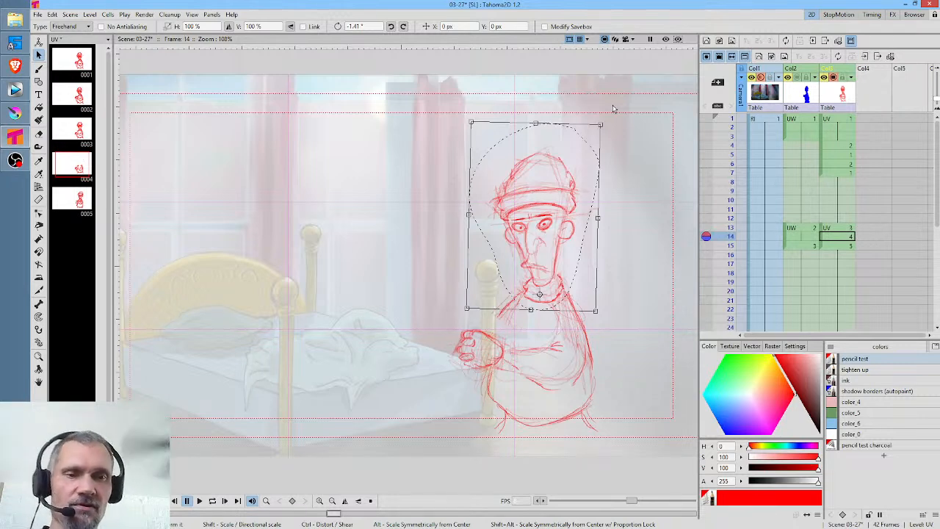
{"action": "left_click", "coordinate": [844, 236]}
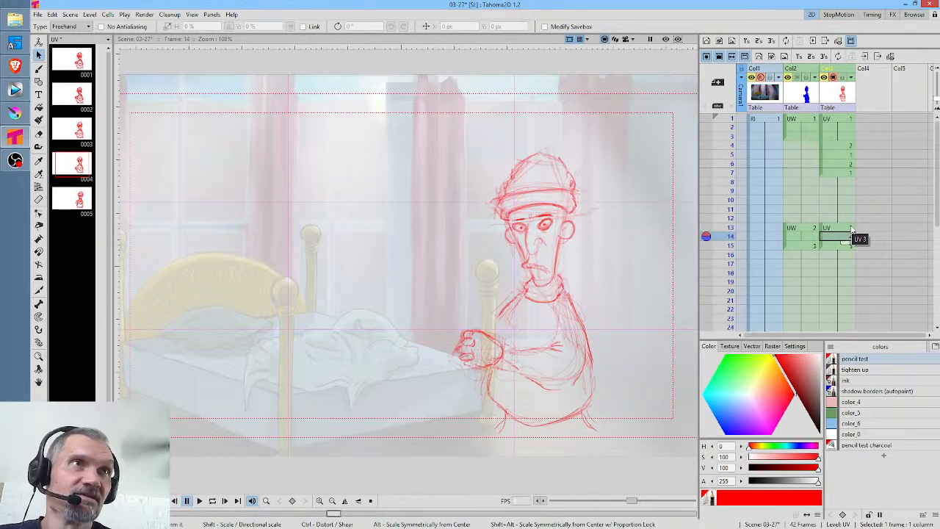
{"action": "key", "text": "ctrl+s"}
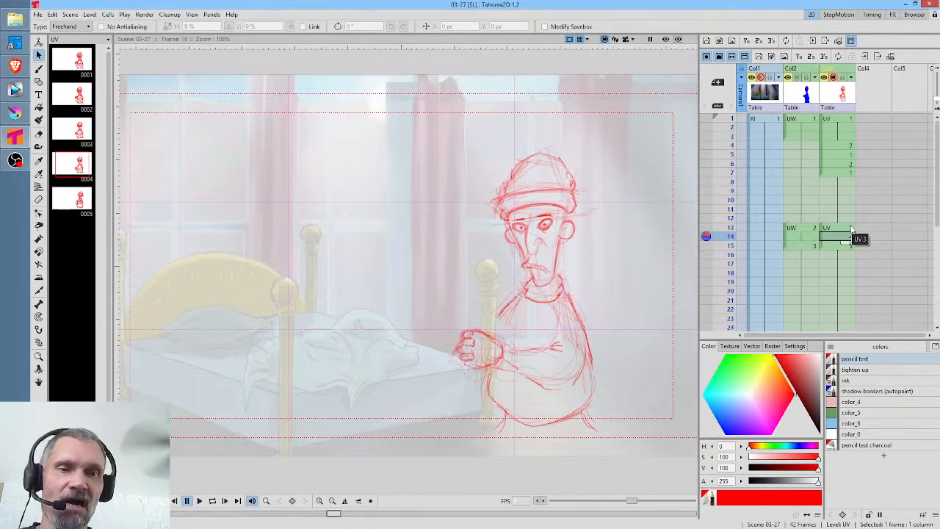
Flip between frames 13, 14 and 15 of Col3 to check the head's movement between the two poses.
{"action": "left_click", "coordinate": [837, 227]}
{"action": "left_click", "coordinate": [840, 237]}
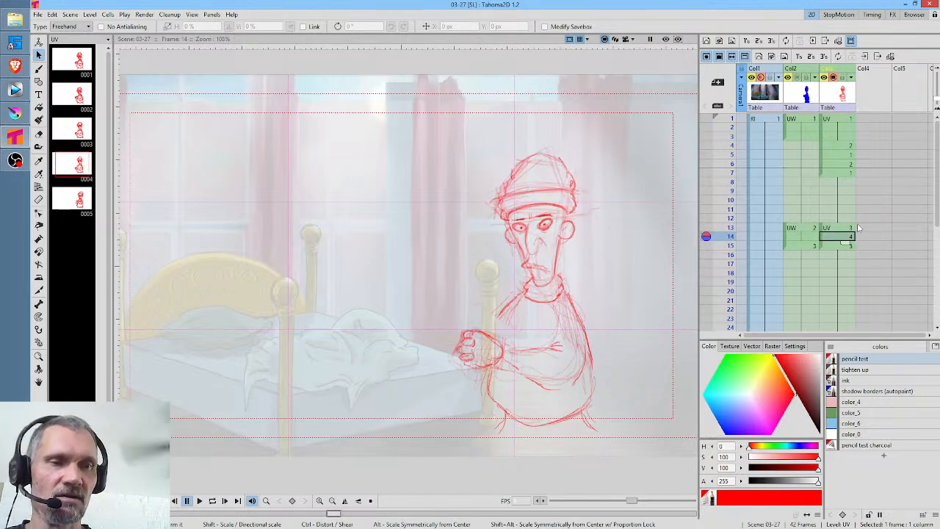
{"action": "left_click", "coordinate": [841, 228]}
{"action": "left_click", "coordinate": [841, 238]}
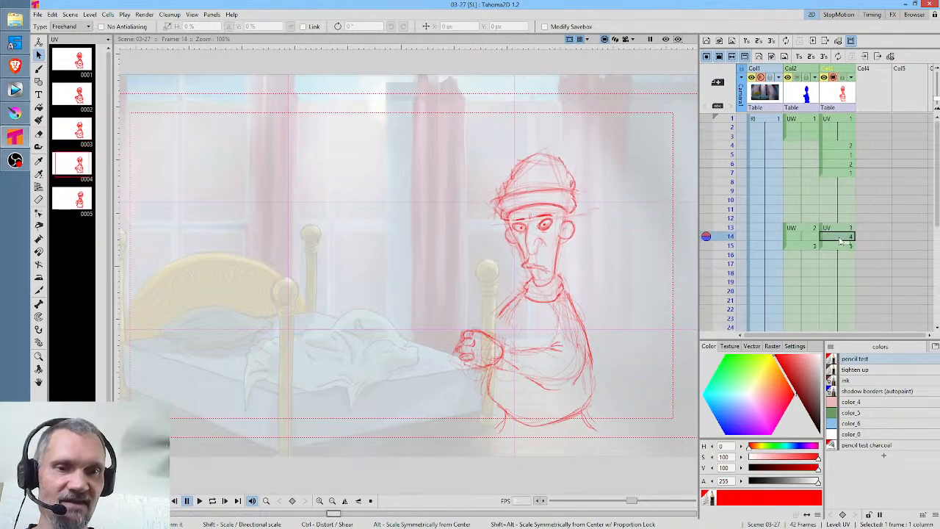
{"action": "left_click", "coordinate": [843, 247]}
{"action": "left_click", "coordinate": [851, 235]}
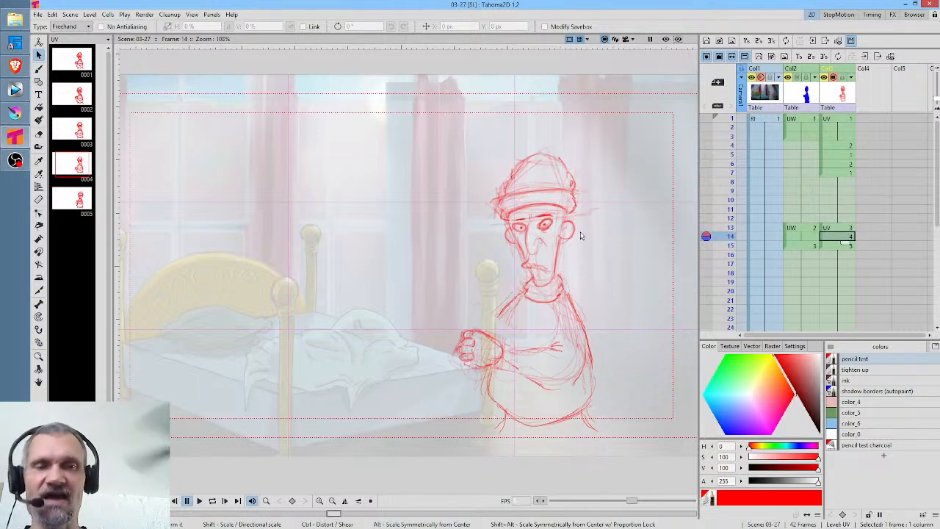
Lasso the clasped hands and forearms in the frame 14 sketch, rotate and move them clear of the body, and erase them.
{"action": "mouse_move", "coordinate": [573, 339]}
{"action": "left_mouse_down"}
{"action": "mouse_move", "coordinate": [470, 320]}
{"action": "mouse_move", "coordinate": [449, 351]}
{"action": "mouse_move", "coordinate": [470, 374]}
{"action": "mouse_move", "coordinate": [498, 374]}
{"action": "mouse_move", "coordinate": [541, 397]}
{"action": "mouse_move", "coordinate": [575, 388]}
{"action": "mouse_move", "coordinate": [592, 350]}
{"action": "left_mouse_up"}
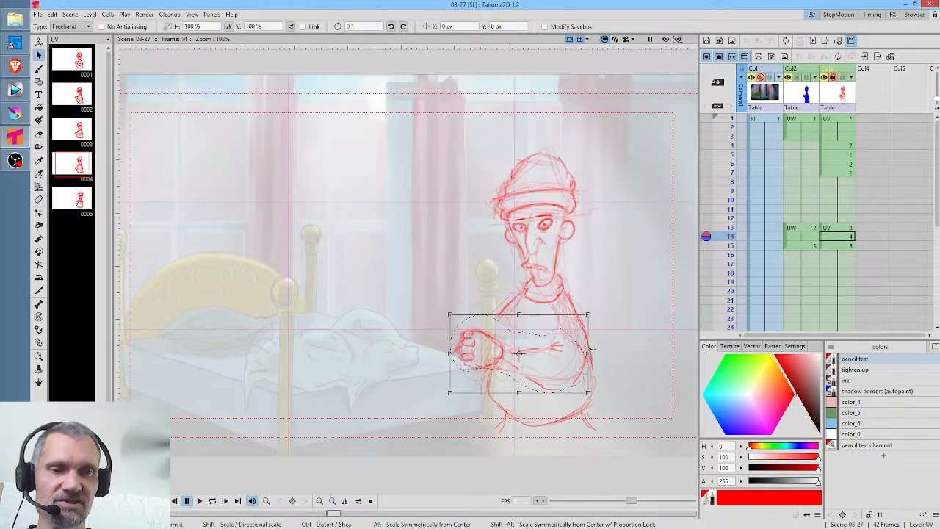
{"action": "left_click_drag", "start_coordinate": [578, 387], "coordinate": [576, 384]}
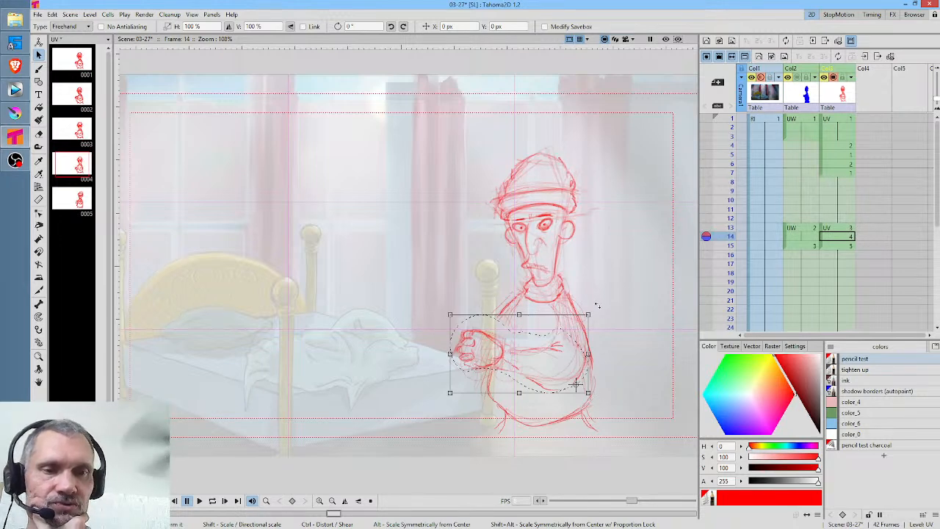
{"action": "mouse_move", "coordinate": [601, 308]}
{"action": "left_mouse_down"}
{"action": "mouse_move", "coordinate": [591, 459]}
{"action": "mouse_move", "coordinate": [625, 428]}
{"action": "mouse_move", "coordinate": [625, 396]}
{"action": "left_mouse_up"}
{"action": "mouse_move", "coordinate": [624, 398]}
{"action": "left_mouse_down"}
{"action": "mouse_move", "coordinate": [572, 384]}
{"action": "mouse_move", "coordinate": [591, 376]}
{"action": "mouse_move", "coordinate": [597, 359]}
{"action": "left_mouse_up"}
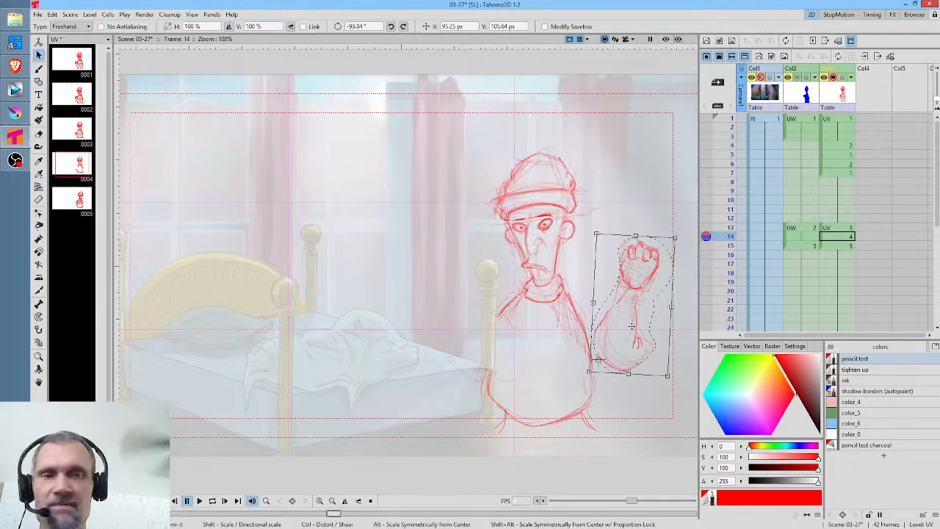
{"action": "key", "text": "a"}
{"action": "left_click_drag", "start_coordinate": [666, 218], "coordinate": [671, 218]}
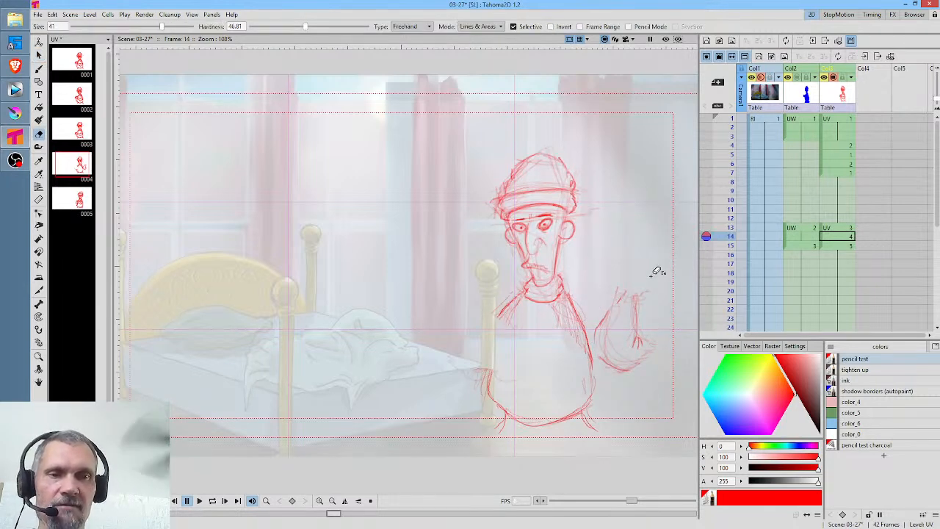
{"action": "mouse_move", "coordinate": [657, 266]}
{"action": "left_mouse_down"}
{"action": "mouse_move", "coordinate": [631, 366]}
{"action": "mouse_move", "coordinate": [648, 272]}
{"action": "left_mouse_up"}
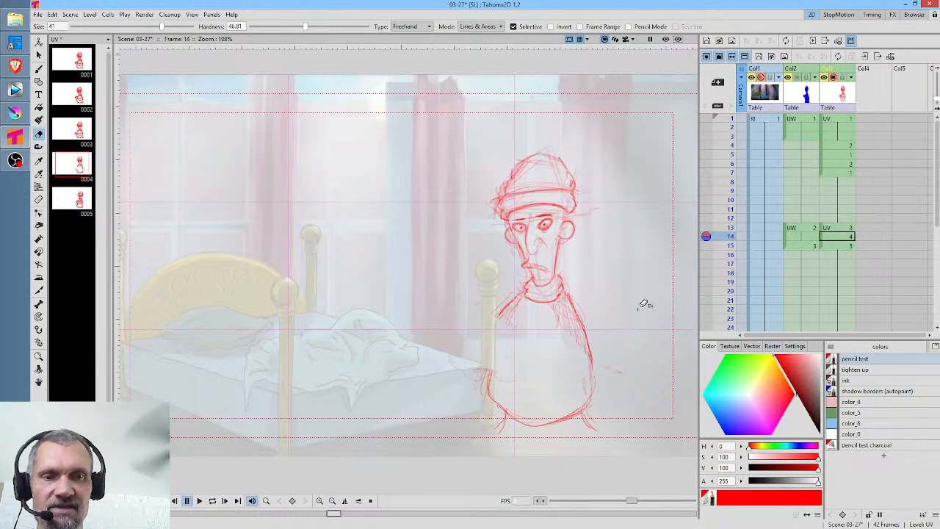
Sketch rough circles for the two raised hands on either side of the body in frame 14 and compare with frames 13 and 15.
{"action": "key", "text": "b"}
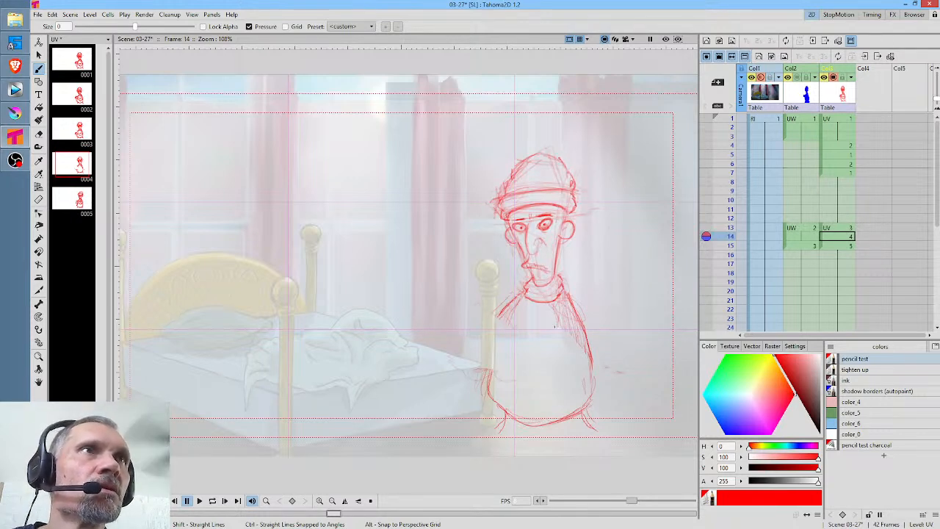
{"action": "left_click_drag", "start_coordinate": [518, 299], "coordinate": [488, 348]}
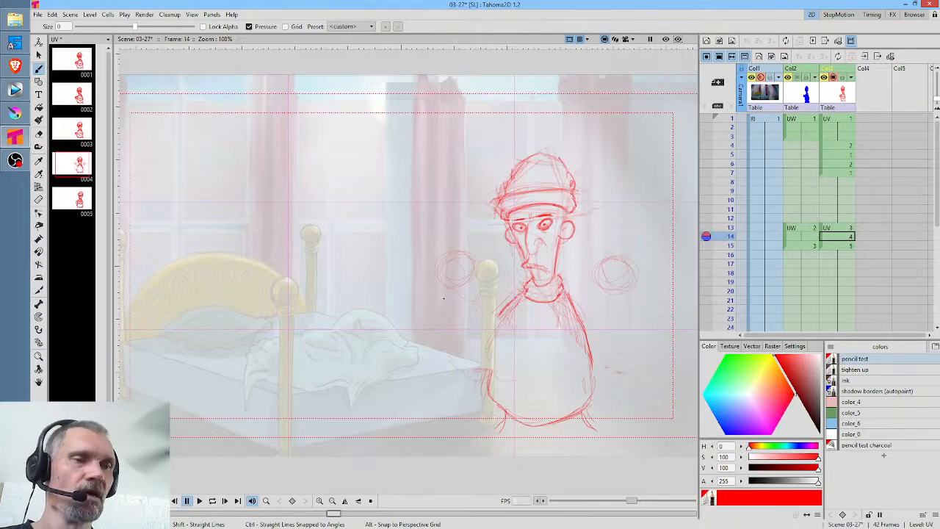
{"action": "left_click", "coordinate": [848, 228]}
{"action": "left_click", "coordinate": [846, 237]}
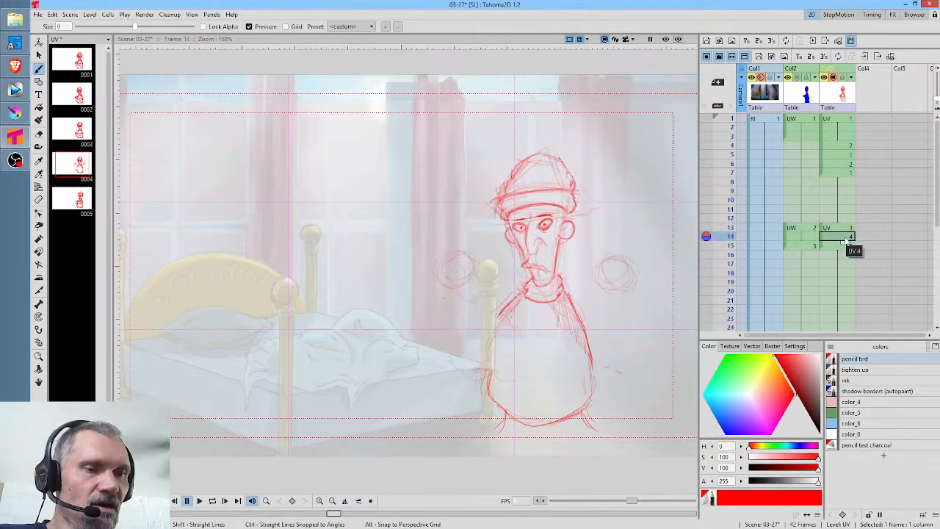
{"action": "left_click", "coordinate": [841, 246]}
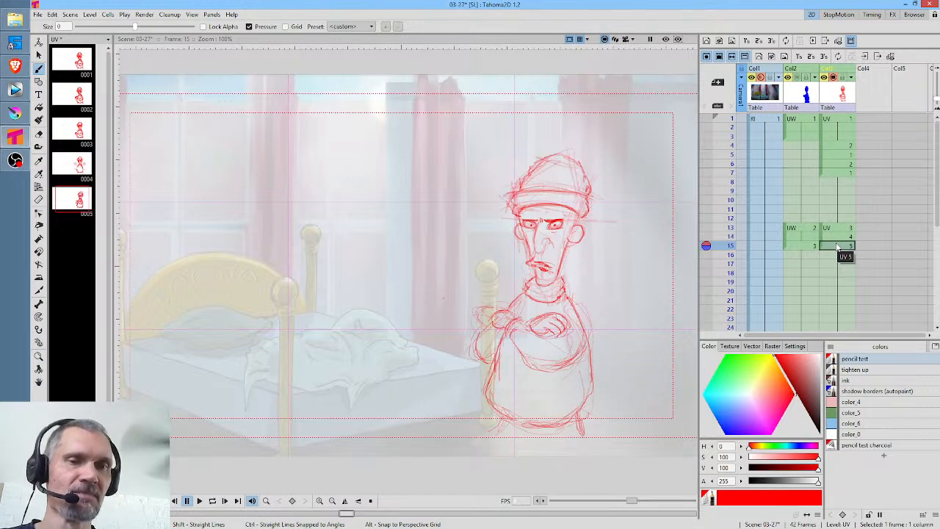
{"action": "left_click", "coordinate": [845, 236]}
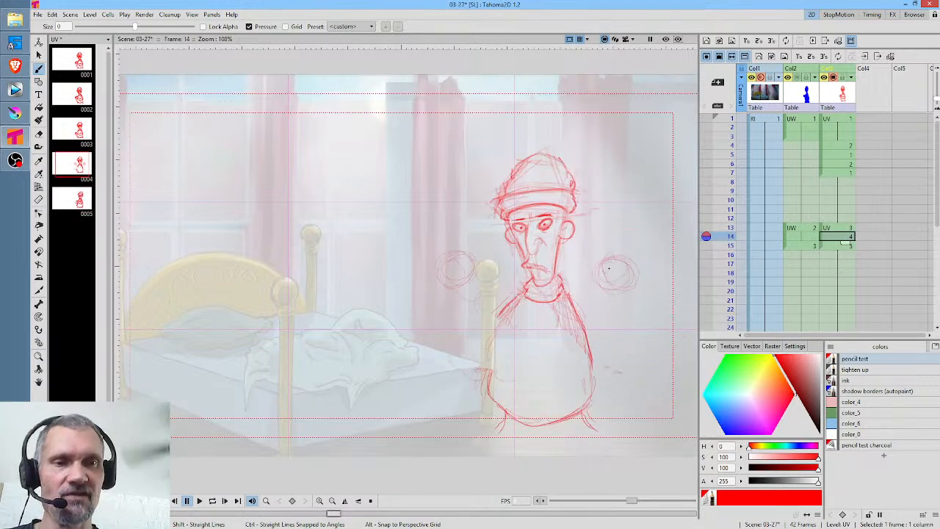
Sketch the spread fingers around the palm circle of the hand on the side away from the bed.
{"action": "mouse_move", "coordinate": [617, 257]}
{"action": "left_mouse_down"}
{"action": "mouse_move", "coordinate": [602, 250]}
{"action": "mouse_move", "coordinate": [612, 261]}
{"action": "left_mouse_up"}
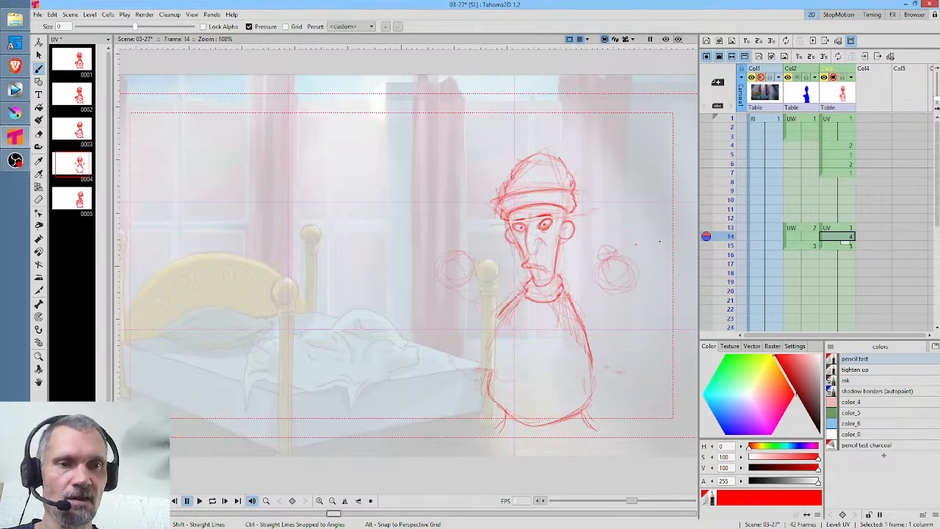
{"action": "scroll", "coordinate": [620, 266], "scroll_direction": "up", "scroll_amount": 5}
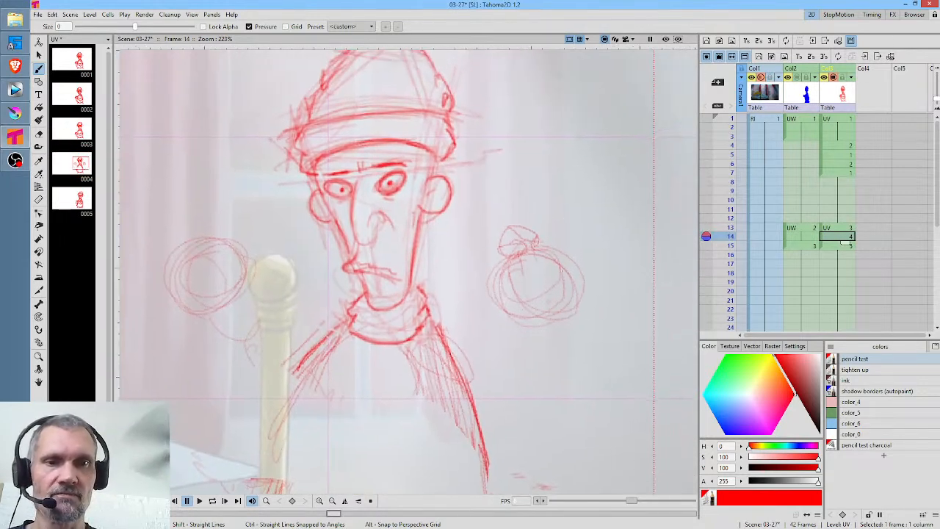
{"action": "mouse_move", "coordinate": [532, 229]}
{"action": "left_mouse_down"}
{"action": "mouse_move", "coordinate": [503, 250]}
{"action": "mouse_move", "coordinate": [535, 248]}
{"action": "mouse_move", "coordinate": [539, 240]}
{"action": "mouse_move", "coordinate": [508, 250]}
{"action": "left_mouse_up"}
{"action": "mouse_move", "coordinate": [566, 234]}
{"action": "left_mouse_down"}
{"action": "mouse_move", "coordinate": [550, 249]}
{"action": "mouse_move", "coordinate": [567, 231]}
{"action": "mouse_move", "coordinate": [550, 214]}
{"action": "mouse_move", "coordinate": [545, 241]}
{"action": "mouse_move", "coordinate": [564, 214]}
{"action": "mouse_move", "coordinate": [582, 258]}
{"action": "mouse_move", "coordinate": [580, 242]}
{"action": "mouse_move", "coordinate": [598, 233]}
{"action": "mouse_move", "coordinate": [590, 272]}
{"action": "mouse_move", "coordinate": [581, 242]}
{"action": "mouse_move", "coordinate": [597, 232]}
{"action": "mouse_move", "coordinate": [600, 241]}
{"action": "left_mouse_up"}
{"action": "mouse_move", "coordinate": [565, 213]}
{"action": "left_mouse_down"}
{"action": "mouse_move", "coordinate": [525, 225]}
{"action": "mouse_move", "coordinate": [529, 233]}
{"action": "mouse_move", "coordinate": [510, 248]}
{"action": "left_mouse_up"}
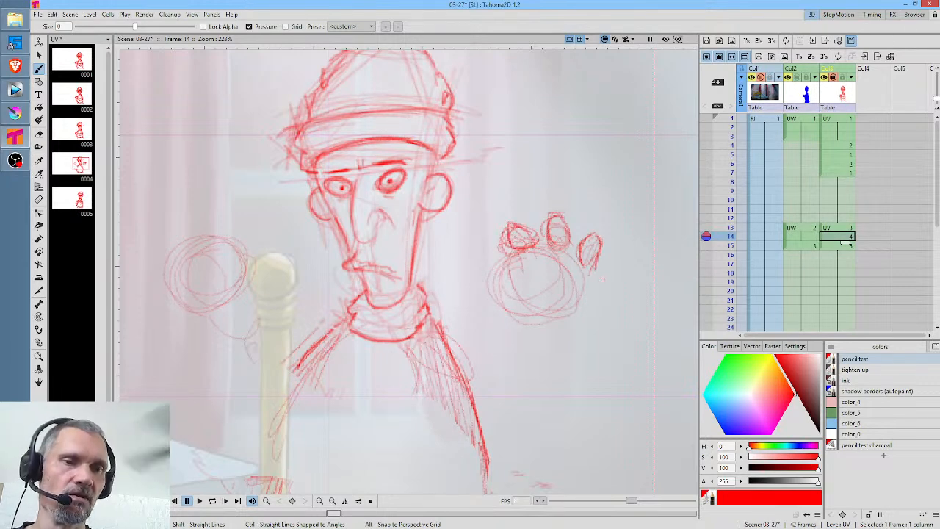
{"action": "left_click_drag", "start_coordinate": [603, 274], "coordinate": [597, 290]}
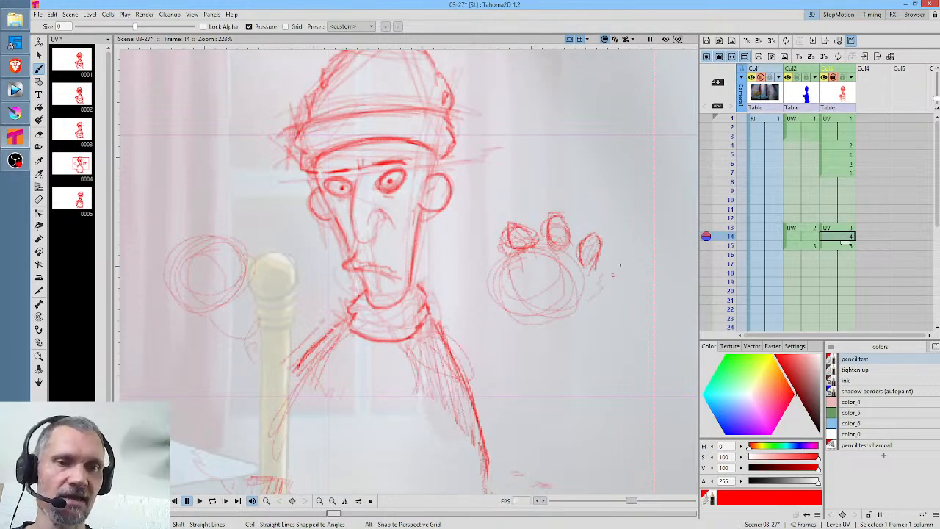
Draw the thumb, the lower edge of the palm and the little finger of that hand.
{"action": "mouse_move", "coordinate": [527, 255]}
{"action": "left_mouse_down"}
{"action": "mouse_move", "coordinate": [508, 284]}
{"action": "mouse_move", "coordinate": [480, 285]}
{"action": "mouse_move", "coordinate": [486, 308]}
{"action": "mouse_move", "coordinate": [497, 307]}
{"action": "mouse_move", "coordinate": [490, 292]}
{"action": "mouse_move", "coordinate": [483, 297]}
{"action": "mouse_move", "coordinate": [511, 301]}
{"action": "left_mouse_up"}
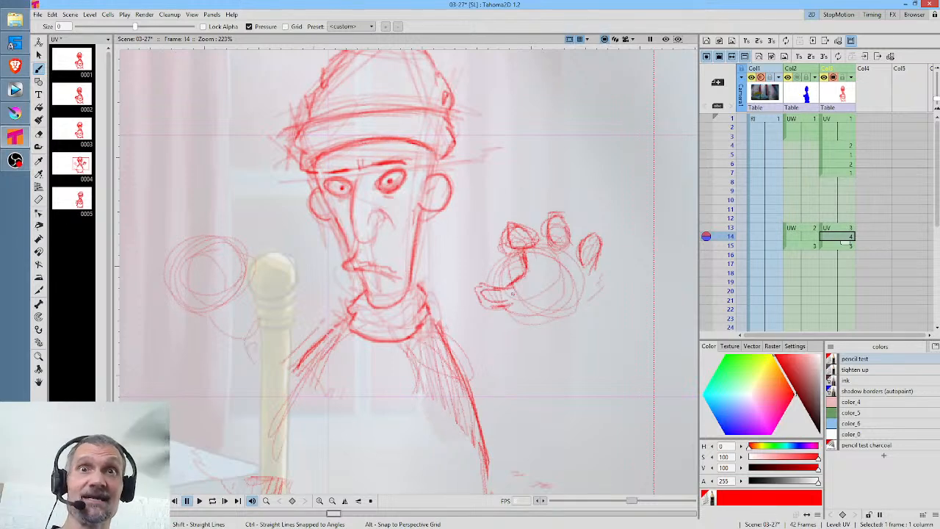
{"action": "mouse_move", "coordinate": [505, 291]}
{"action": "left_mouse_down"}
{"action": "mouse_move", "coordinate": [495, 304]}
{"action": "mouse_move", "coordinate": [509, 292]}
{"action": "mouse_move", "coordinate": [542, 303]}
{"action": "mouse_move", "coordinate": [514, 307]}
{"action": "mouse_move", "coordinate": [580, 318]}
{"action": "mouse_move", "coordinate": [594, 294]}
{"action": "mouse_move", "coordinate": [545, 317]}
{"action": "mouse_move", "coordinate": [559, 328]}
{"action": "mouse_move", "coordinate": [581, 320]}
{"action": "left_mouse_up"}
{"action": "left_click_drag", "start_coordinate": [599, 253], "coordinate": [602, 259]}
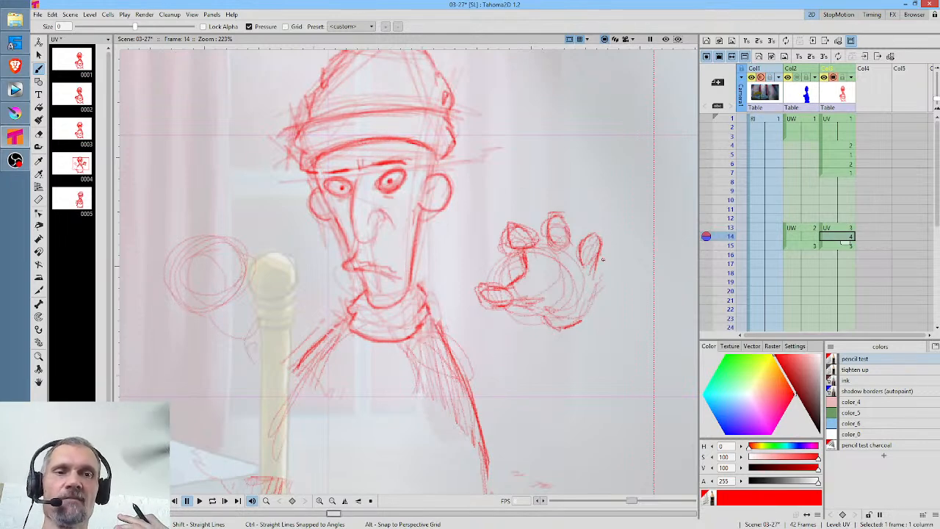
{"action": "mouse_move", "coordinate": [603, 274]}
{"action": "left_mouse_down"}
{"action": "mouse_move", "coordinate": [583, 282]}
{"action": "mouse_move", "coordinate": [588, 294]}
{"action": "mouse_move", "coordinate": [603, 285]}
{"action": "mouse_move", "coordinate": [590, 295]}
{"action": "mouse_move", "coordinate": [582, 284]}
{"action": "left_mouse_up"}
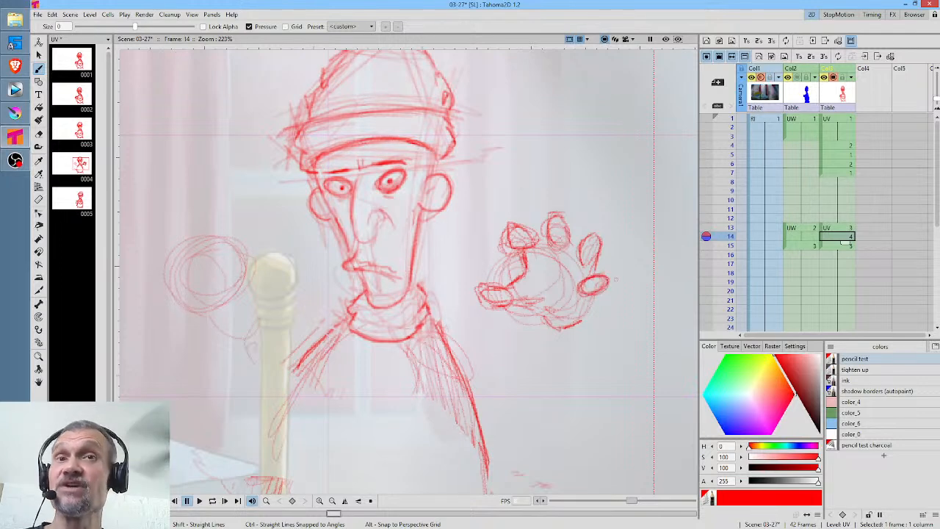
Firm up the fingertips with darker strokes and strengthen the finger bases and palm outline.
{"action": "left_click_drag", "start_coordinate": [592, 233], "coordinate": [586, 266]}
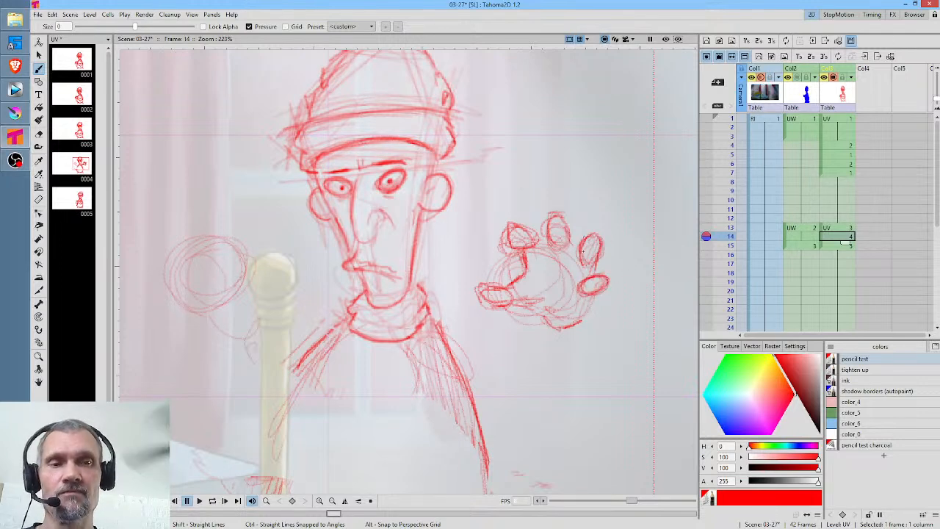
{"action": "mouse_move", "coordinate": [561, 217]}
{"action": "left_mouse_down"}
{"action": "mouse_move", "coordinate": [554, 242]}
{"action": "mouse_move", "coordinate": [566, 245]}
{"action": "left_mouse_up"}
{"action": "mouse_move", "coordinate": [525, 219]}
{"action": "left_mouse_down"}
{"action": "mouse_move", "coordinate": [536, 246]}
{"action": "mouse_move", "coordinate": [513, 225]}
{"action": "left_mouse_up"}
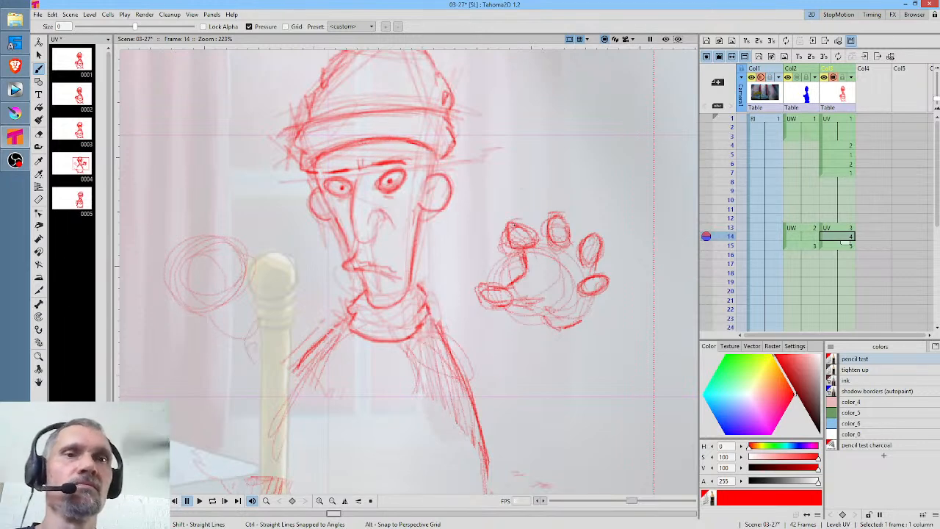
{"action": "mouse_move", "coordinate": [523, 222]}
{"action": "left_mouse_down"}
{"action": "mouse_move", "coordinate": [508, 226]}
{"action": "mouse_move", "coordinate": [532, 249]}
{"action": "left_mouse_up"}
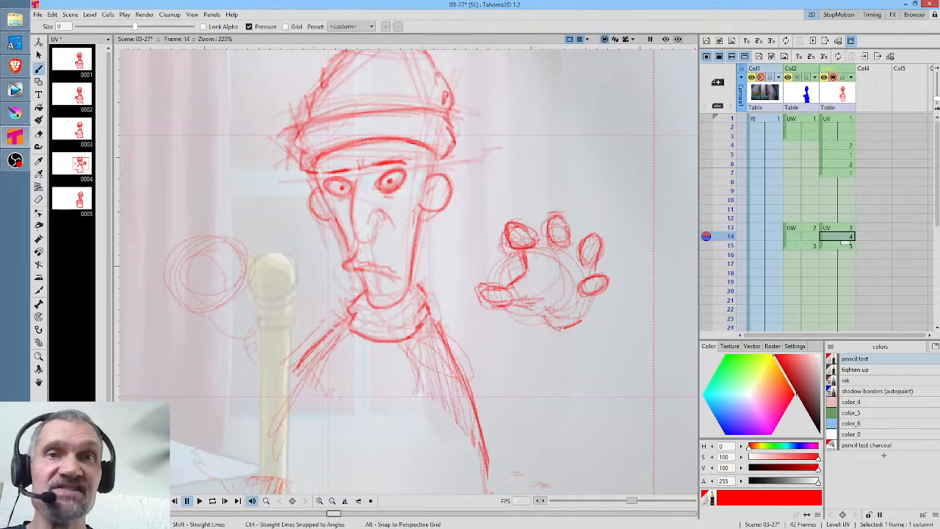
{"action": "mouse_move", "coordinate": [564, 220]}
{"action": "left_mouse_down"}
{"action": "mouse_move", "coordinate": [555, 208]}
{"action": "mouse_move", "coordinate": [549, 223]}
{"action": "mouse_move", "coordinate": [561, 244]}
{"action": "mouse_move", "coordinate": [598, 262]}
{"action": "mouse_move", "coordinate": [586, 242]}
{"action": "mouse_move", "coordinate": [584, 259]}
{"action": "mouse_move", "coordinate": [594, 233]}
{"action": "mouse_move", "coordinate": [555, 247]}
{"action": "mouse_move", "coordinate": [558, 265]}
{"action": "mouse_move", "coordinate": [540, 268]}
{"action": "mouse_move", "coordinate": [524, 251]}
{"action": "mouse_move", "coordinate": [543, 247]}
{"action": "mouse_move", "coordinate": [545, 264]}
{"action": "left_mouse_up"}
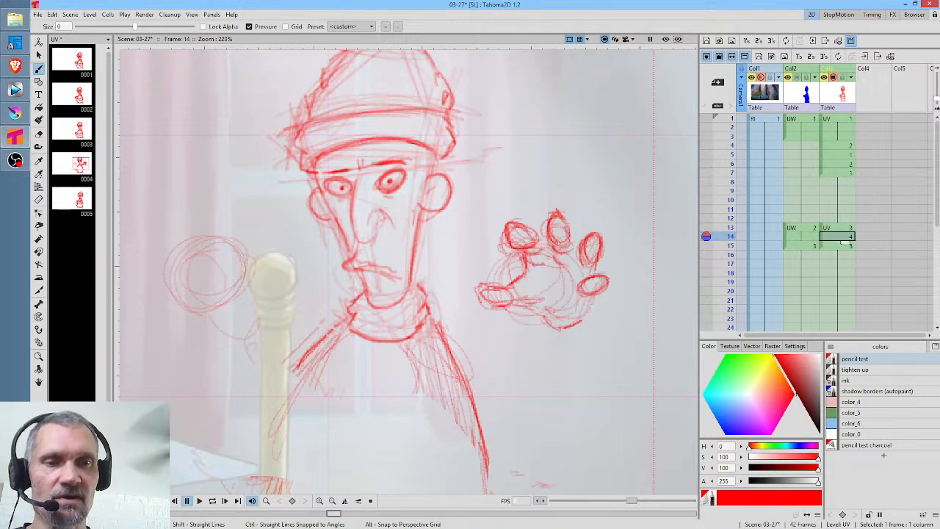
{"action": "left_click_drag", "start_coordinate": [596, 299], "coordinate": [587, 314]}
{"action": "left_click_drag", "start_coordinate": [542, 312], "coordinate": [572, 327]}
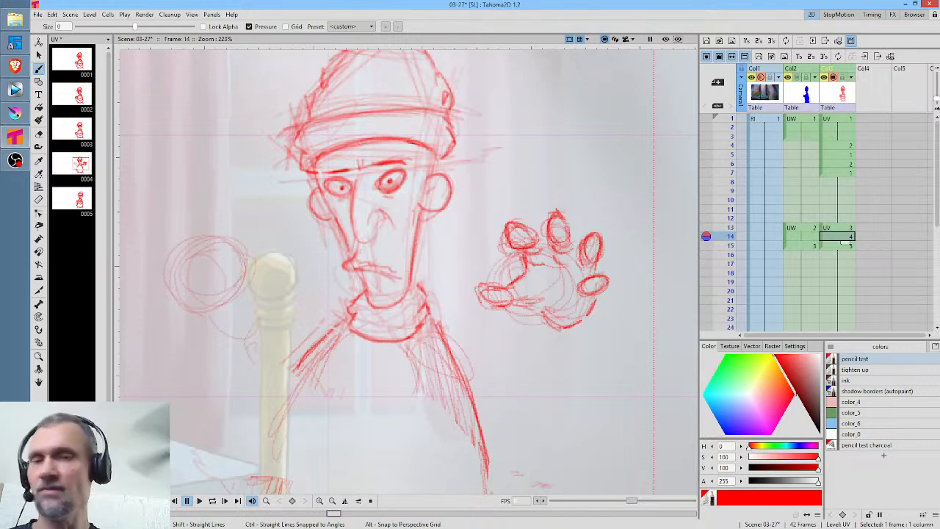
Lasso the finished hand, scale it to 80.41% and position it beside the shoulder.
{"action": "scroll", "coordinate": [632, 255], "scroll_direction": "down", "scroll_amount": 3}
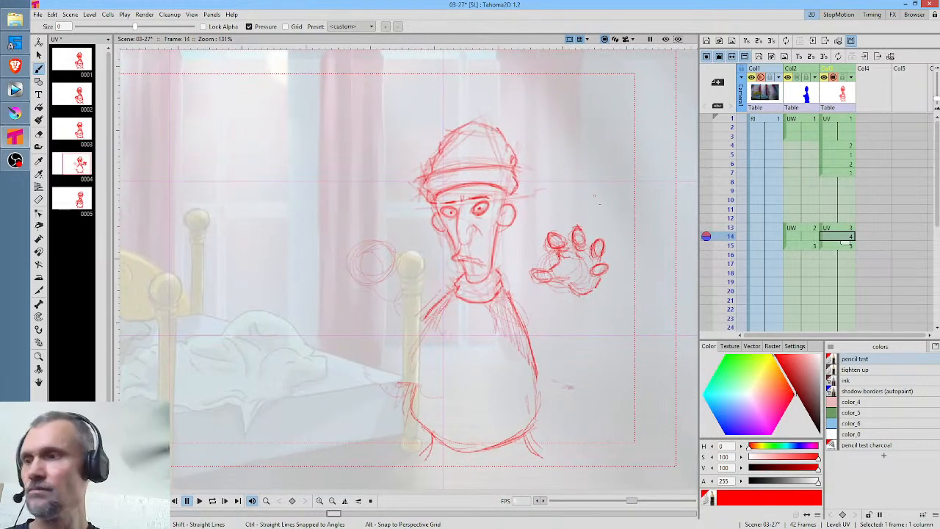
{"action": "key", "text": "s"}
{"action": "mouse_move", "coordinate": [588, 206]}
{"action": "left_mouse_down"}
{"action": "mouse_move", "coordinate": [594, 307]}
{"action": "mouse_move", "coordinate": [596, 208]}
{"action": "mouse_move", "coordinate": [623, 200]}
{"action": "left_mouse_up"}
{"action": "left_click_drag", "start_coordinate": [616, 215], "coordinate": [606, 222]}
{"action": "mouse_move", "coordinate": [590, 268]}
{"action": "left_mouse_down"}
{"action": "mouse_move", "coordinate": [611, 269]}
{"action": "mouse_move", "coordinate": [598, 268]}
{"action": "left_mouse_up"}
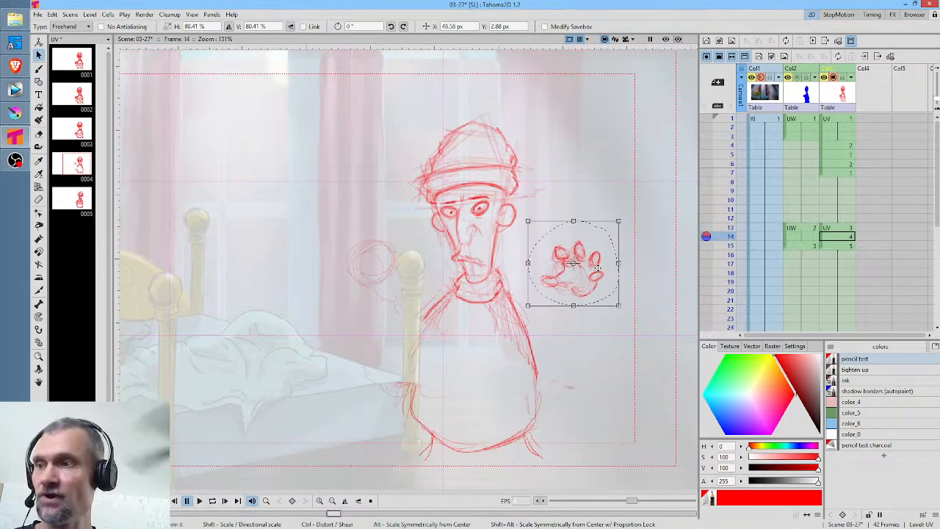
Copy and paste the hand, flip the copy horizontally and place it over the circle on the bed side of the character.
{"action": "key", "text": "ctrl+c"}
{"action": "key", "text": "ctrl+v"}
{"action": "left_click_drag", "start_coordinate": [583, 280], "coordinate": [332, 256]}
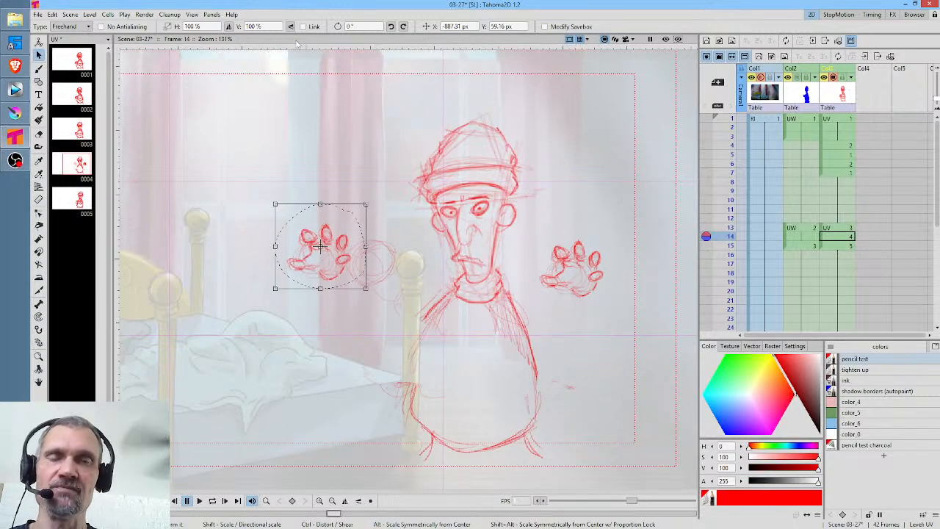
{"action": "left_click", "coordinate": [228, 26]}
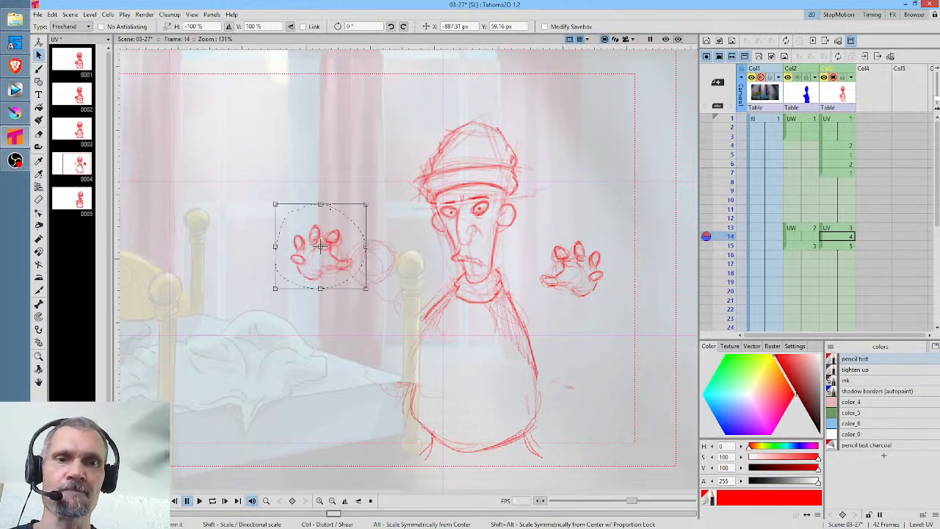
{"action": "left_click_drag", "start_coordinate": [323, 268], "coordinate": [379, 272]}
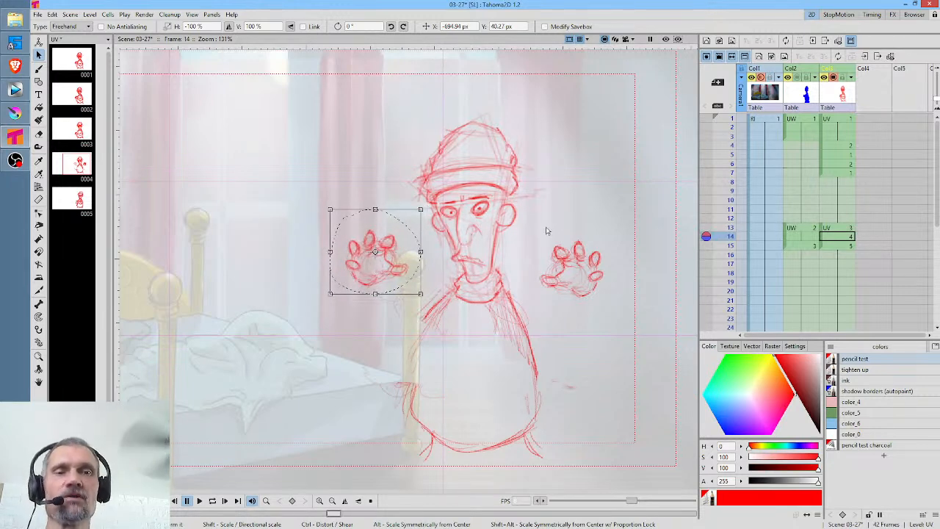
Confirm drawing 4 at frame 14 of Col3 and play the scene from frame 1 to check the new in-between.
{"action": "double_click", "coordinate": [840, 235]}
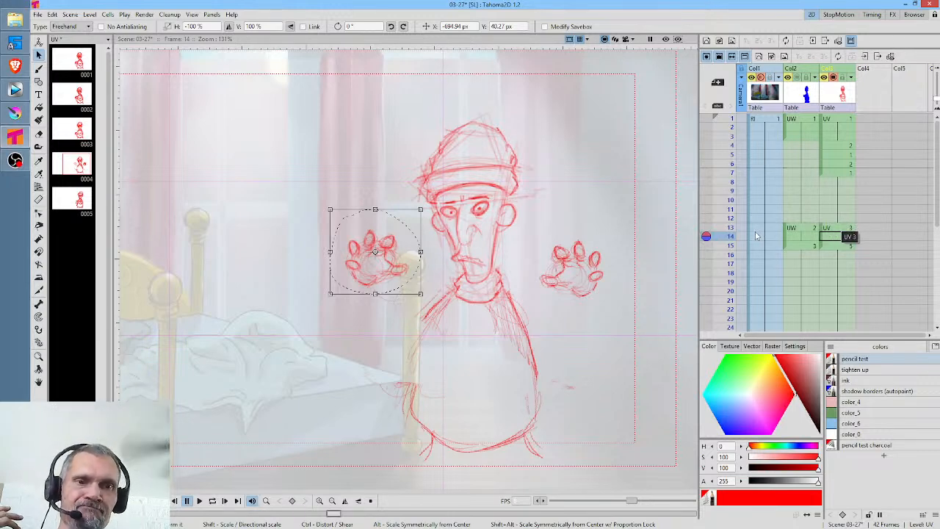
{"action": "type", "text": "4"}
{"action": "key", "text": "Return"}
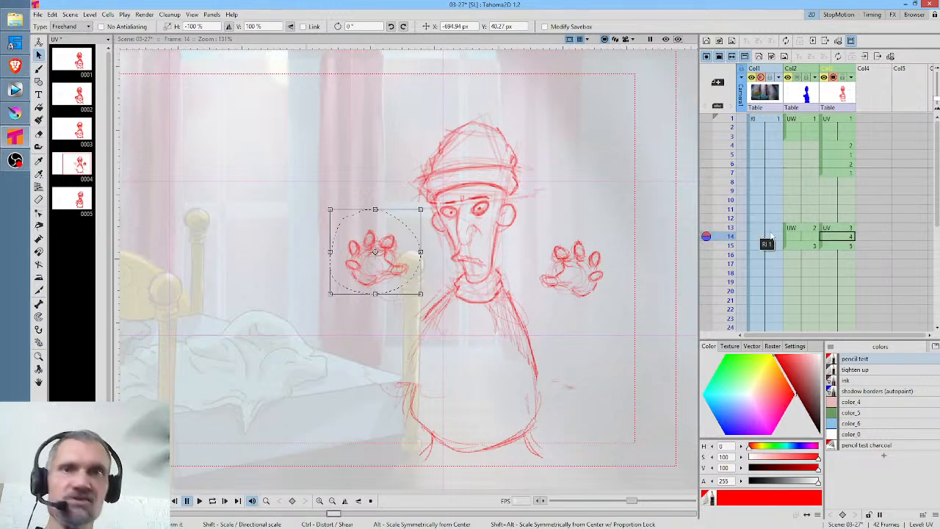
{"action": "left_click", "coordinate": [842, 120]}
{"action": "key", "text": "l"}
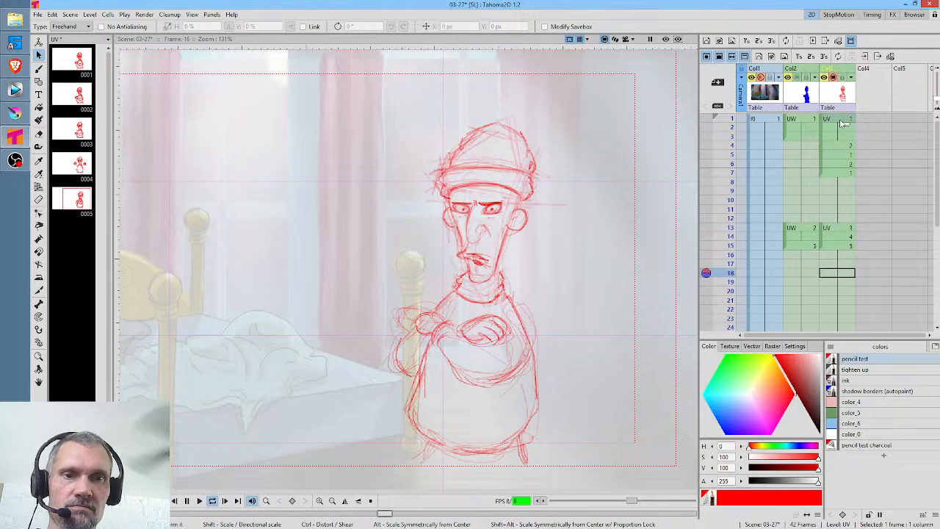
{"action": "key", "text": "l"}
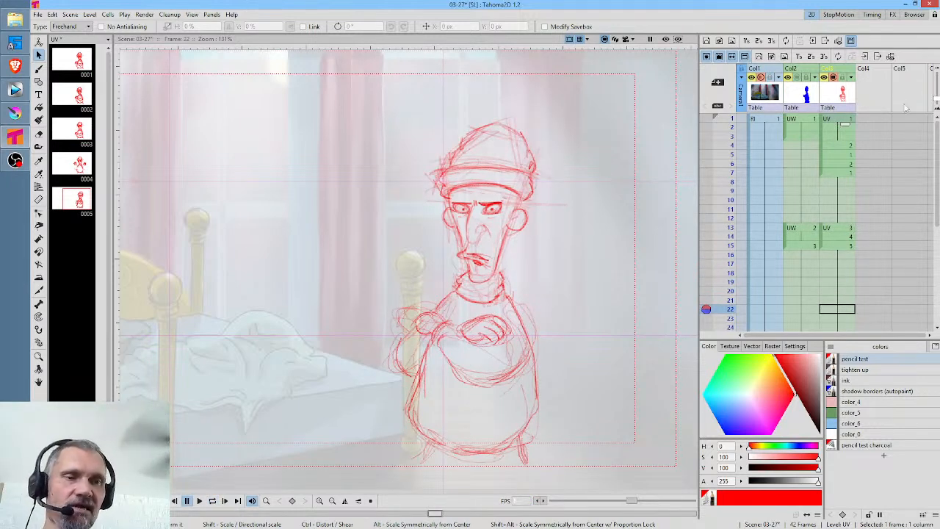
Limit the playback range to frames 11 through 18 with start and stop markers.
{"action": "mouse_move", "coordinate": [726, 216]}
{"action": "left_mouse_down"}
{"action": "mouse_move", "coordinate": [724, 229]}
{"action": "mouse_move", "coordinate": [721, 214]}
{"action": "left_mouse_up"}
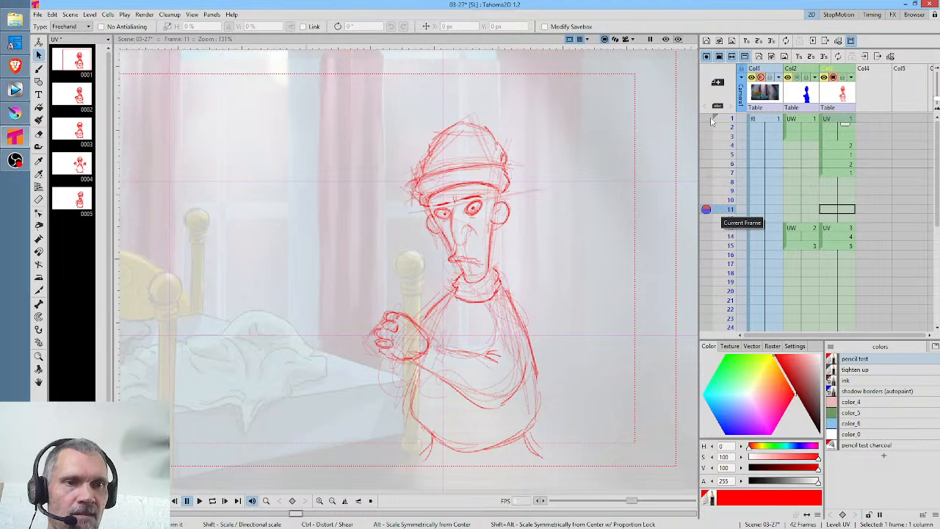
{"action": "right_click", "coordinate": [724, 260]}
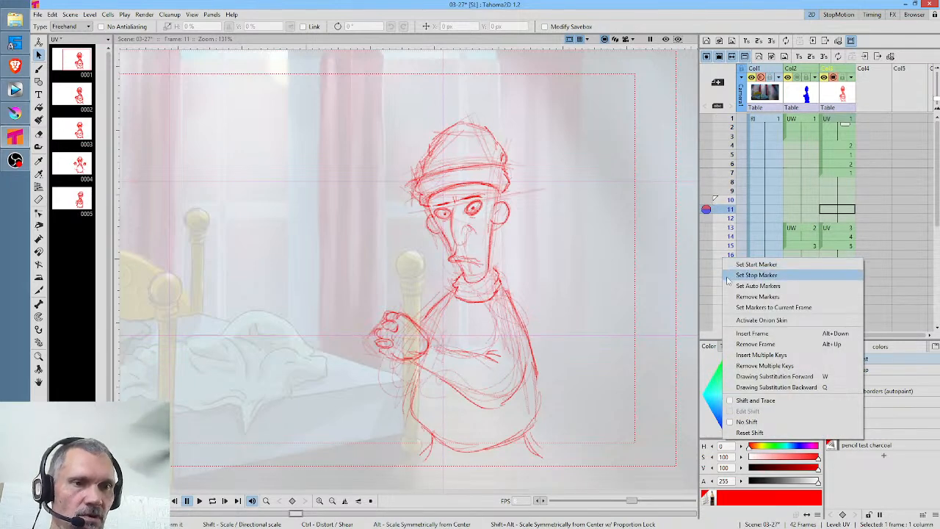
{"action": "left_click", "coordinate": [734, 273]}
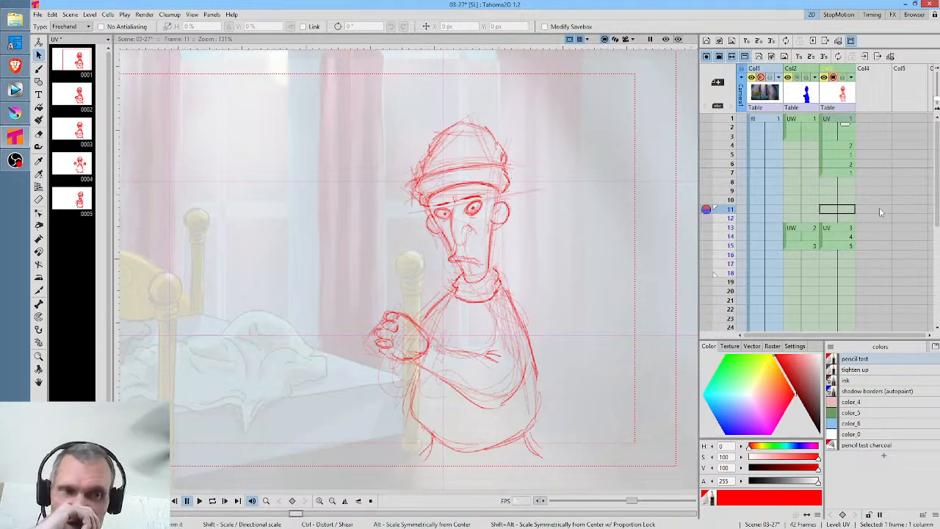
Switch to Krita and play frames 12 to 22 of the finished 03-27 animation as a reference.
{"action": "left_click", "coordinate": [15, 111]}
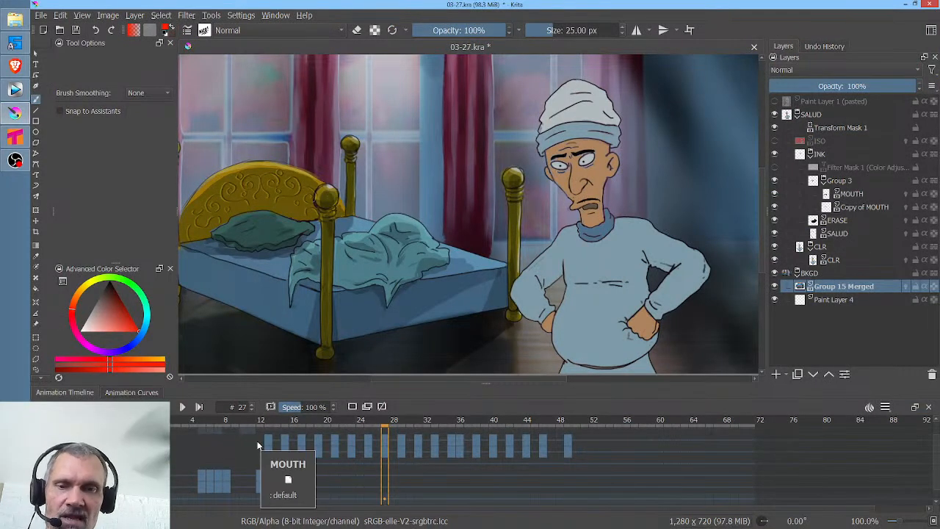
{"action": "left_click_drag", "start_coordinate": [257, 445], "coordinate": [344, 438]}
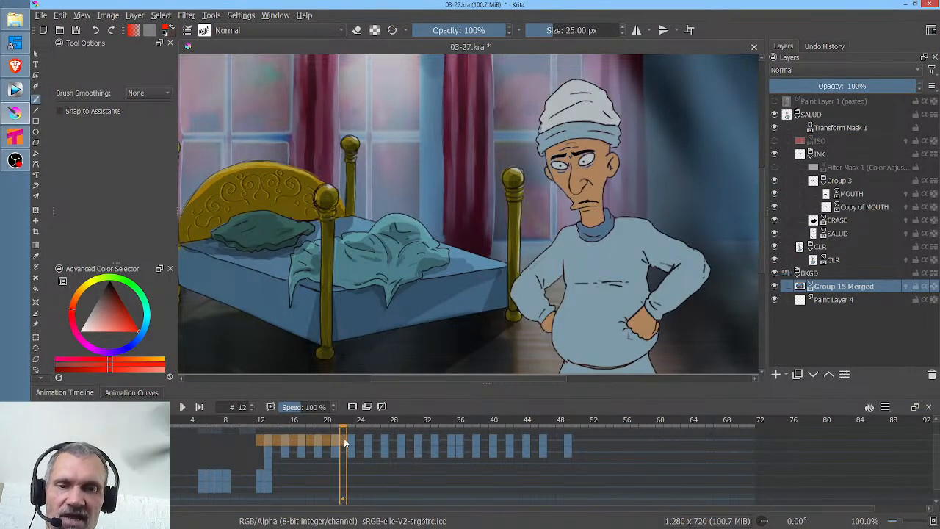
{"action": "key", "text": "space"}
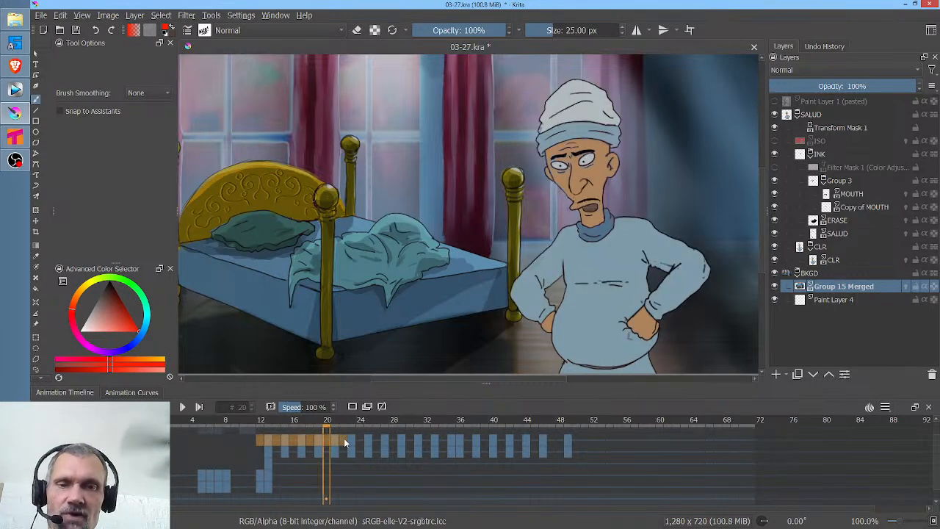
{"action": "key", "text": "space"}
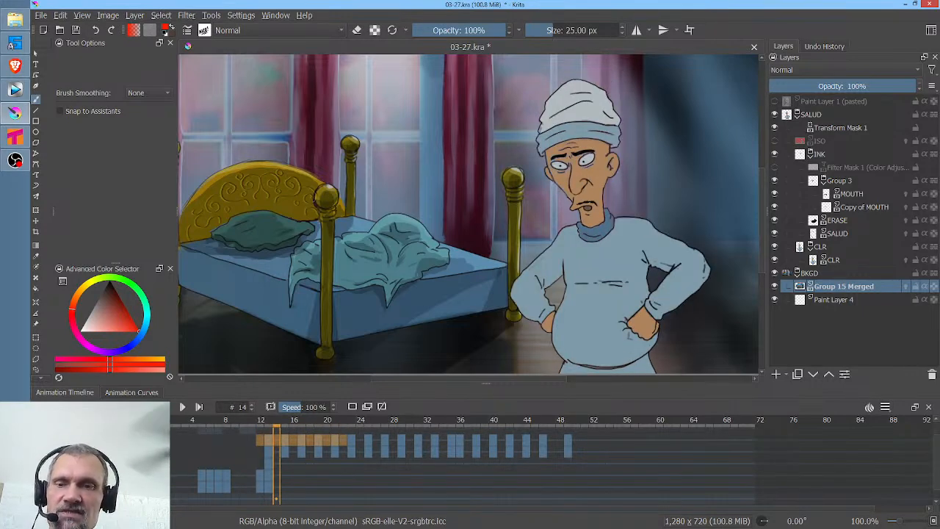
Review the frame-editing options for the MOUTH layer on the selected keyframes and at frame 12, leaving the frames as they are.
{"action": "left_click", "coordinate": [853, 193]}
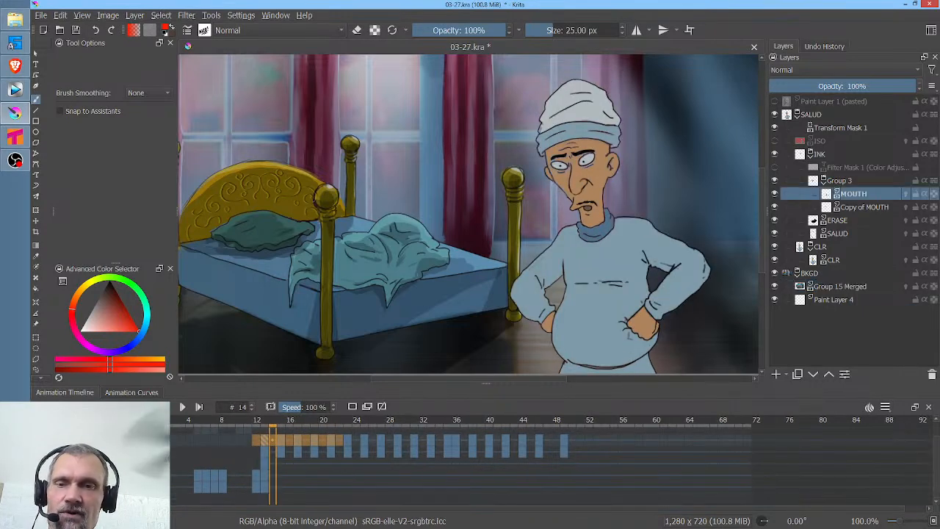
{"action": "right_click", "coordinate": [342, 442]}
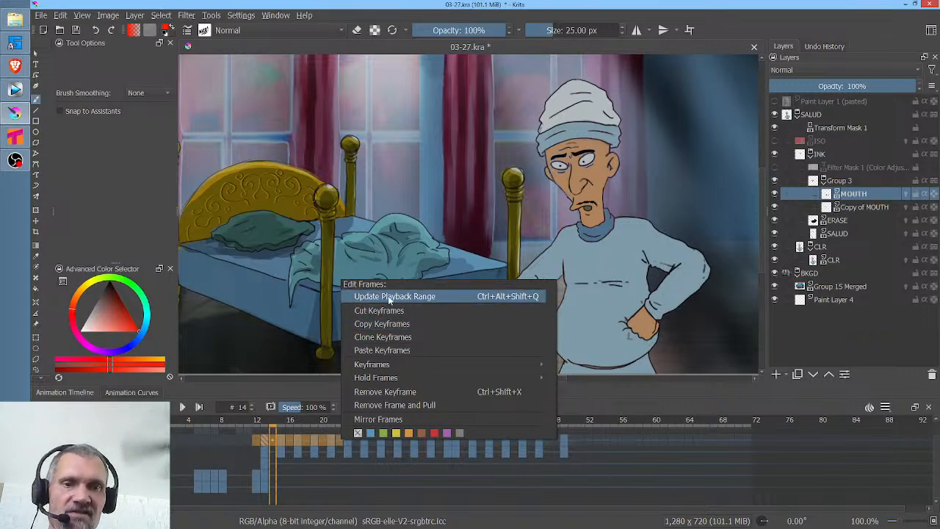
{"action": "left_click", "coordinate": [250, 440]}
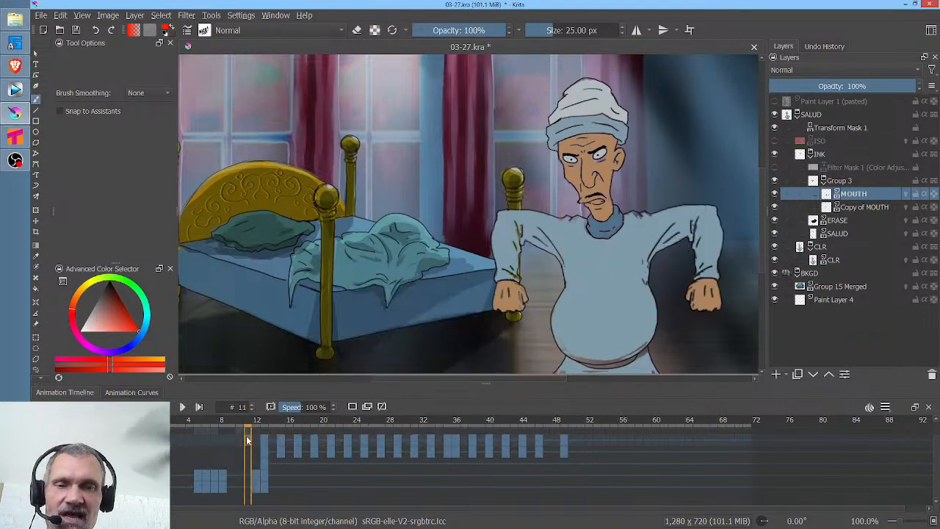
{"action": "left_click", "coordinate": [256, 441]}
{"action": "right_click", "coordinate": [256, 441]}
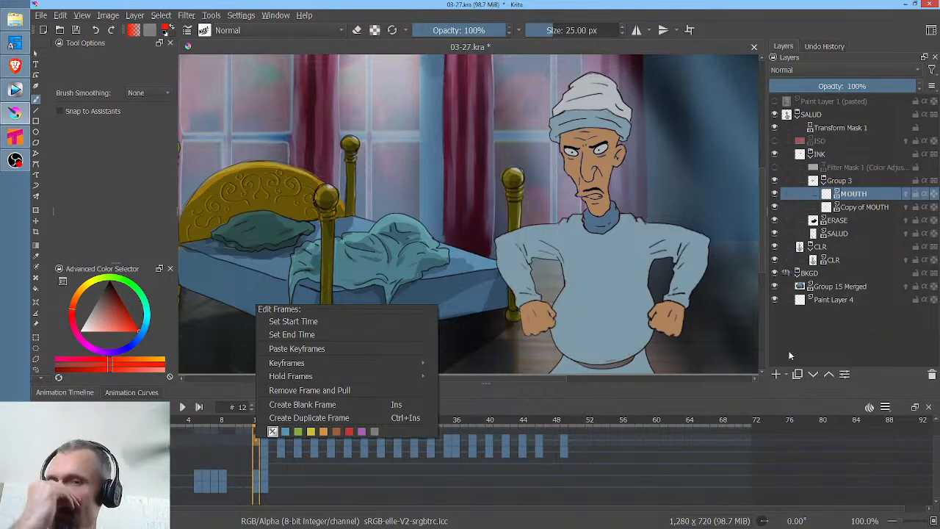
{"action": "left_click", "coordinate": [753, 394]}
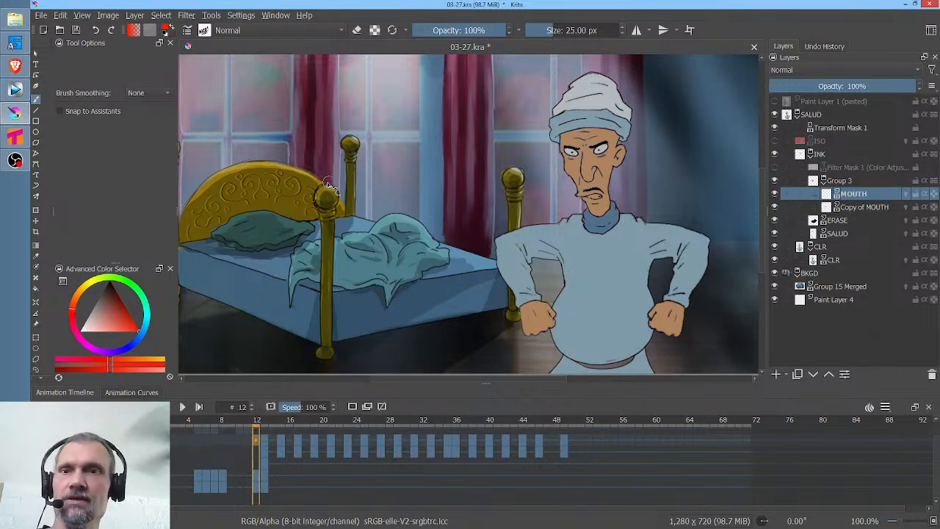
Switch to Tahoma2D and play the limited range from frame 11 to 18.
{"action": "left_click", "coordinate": [15, 139]}
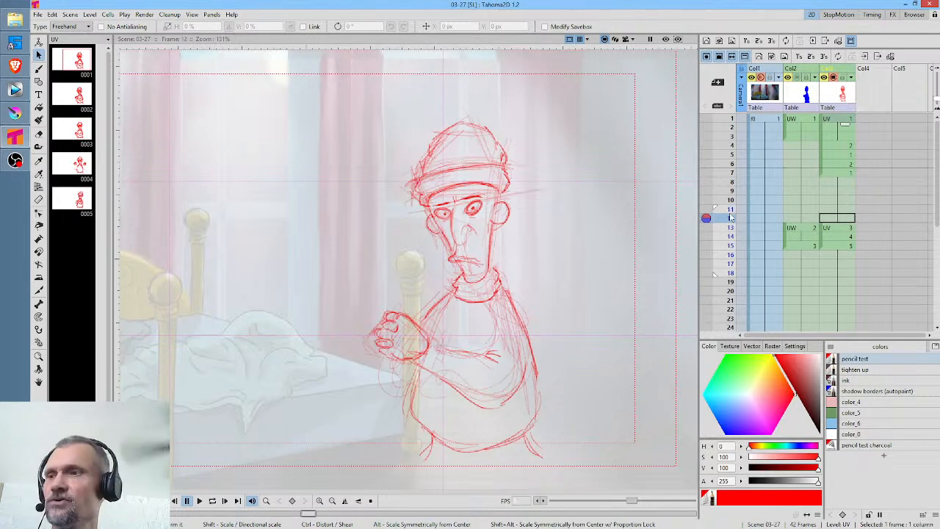
{"action": "key", "text": "p"}
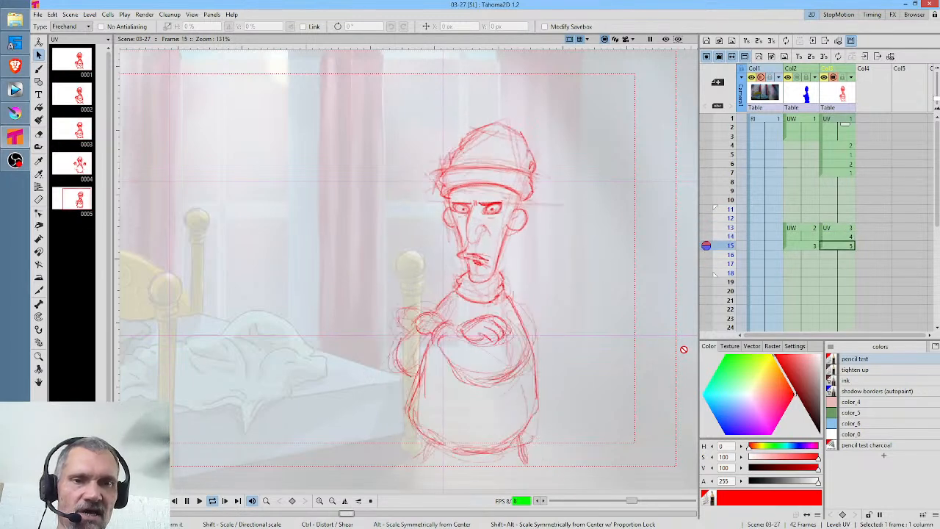
{"action": "key", "text": "p"}
Sketch raised arms with sleeve cuffs on drawing 4 at frame 14 of Col3, joining both spread hands to the body.
{"action": "left_click", "coordinate": [837, 237]}
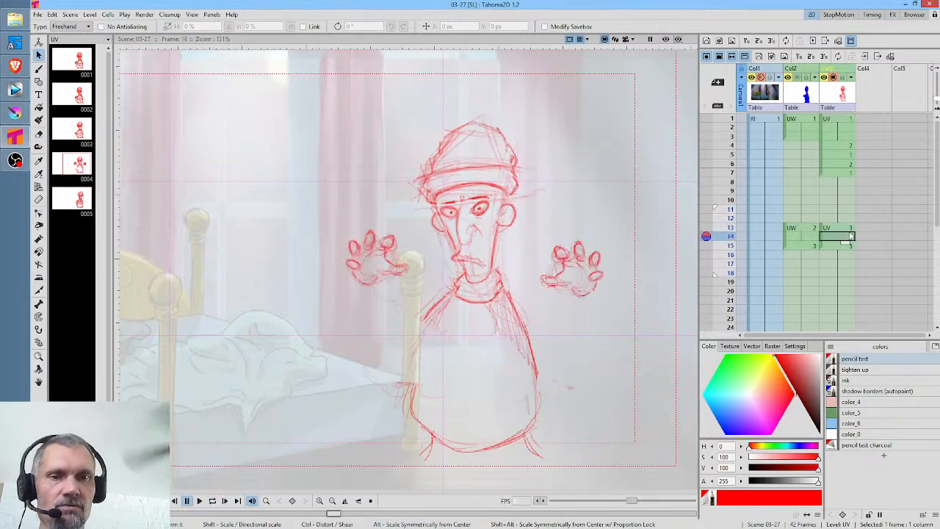
{"action": "key", "text": "b"}
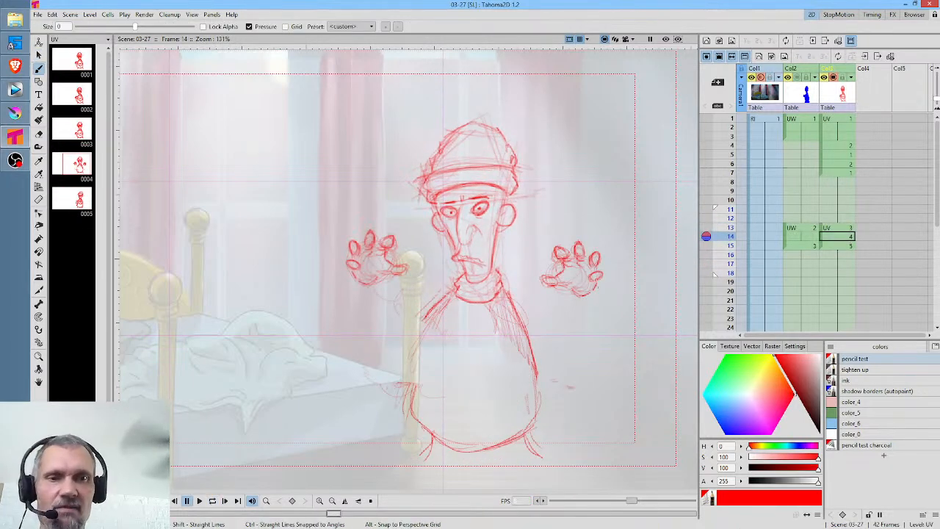
{"action": "left_click_drag", "start_coordinate": [510, 293], "coordinate": [518, 299]}
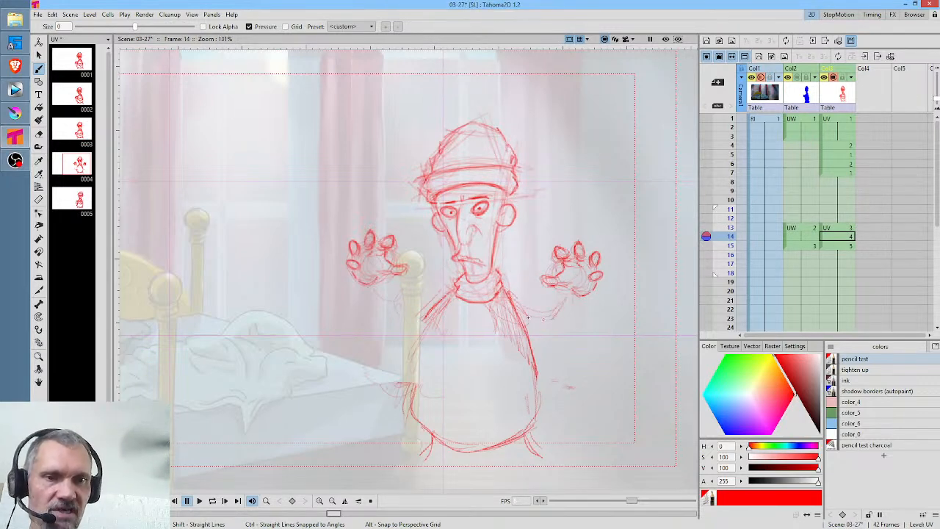
{"action": "left_click_drag", "start_coordinate": [571, 337], "coordinate": [549, 358]}
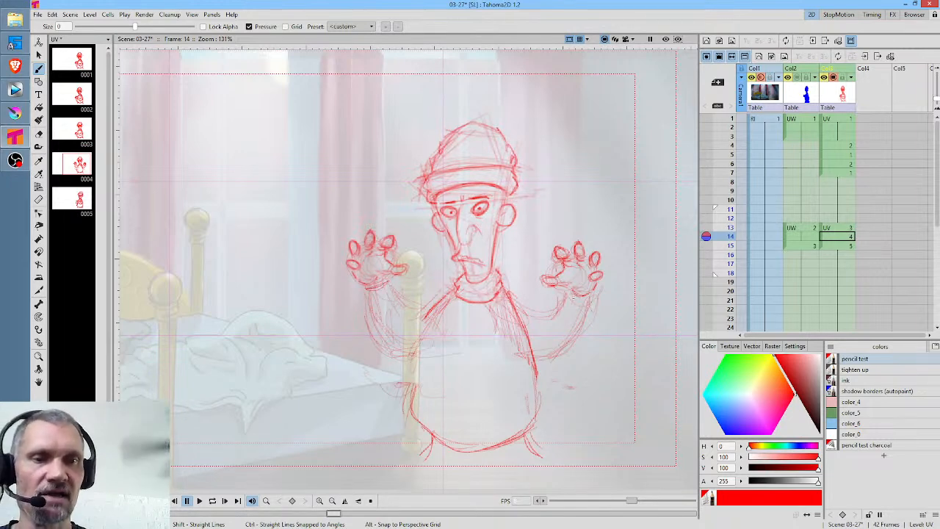
{"action": "left_click_drag", "start_coordinate": [591, 300], "coordinate": [559, 295]}
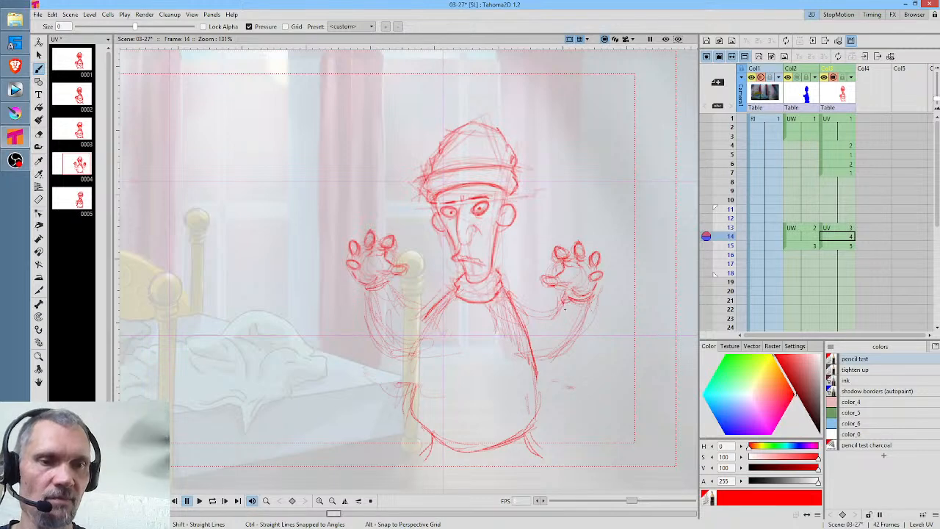
{"action": "mouse_move", "coordinate": [547, 341]}
{"action": "left_mouse_down"}
{"action": "mouse_move", "coordinate": [552, 313]}
{"action": "mouse_move", "coordinate": [543, 339]}
{"action": "left_mouse_up"}
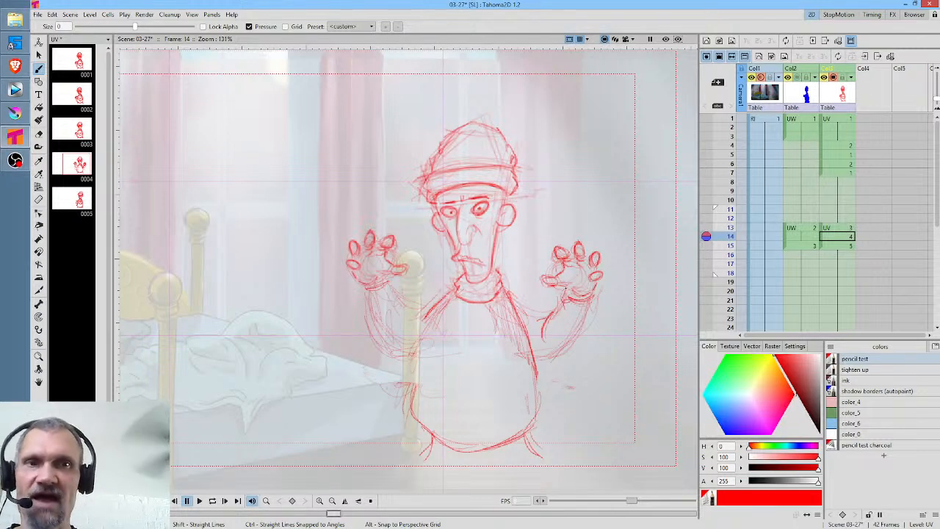
View the program's version and licence information, and close it.
{"action": "left_click", "coordinate": [232, 15]}
{"action": "left_click", "coordinate": [266, 76]}
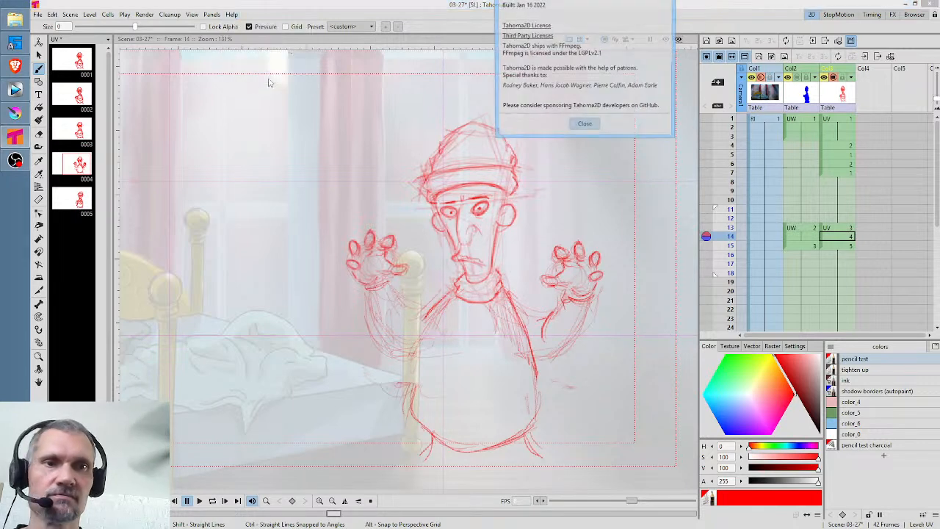
{"action": "left_click_drag", "start_coordinate": [650, 1], "coordinate": [578, 191]}
{"action": "left_click", "coordinate": [509, 363]}
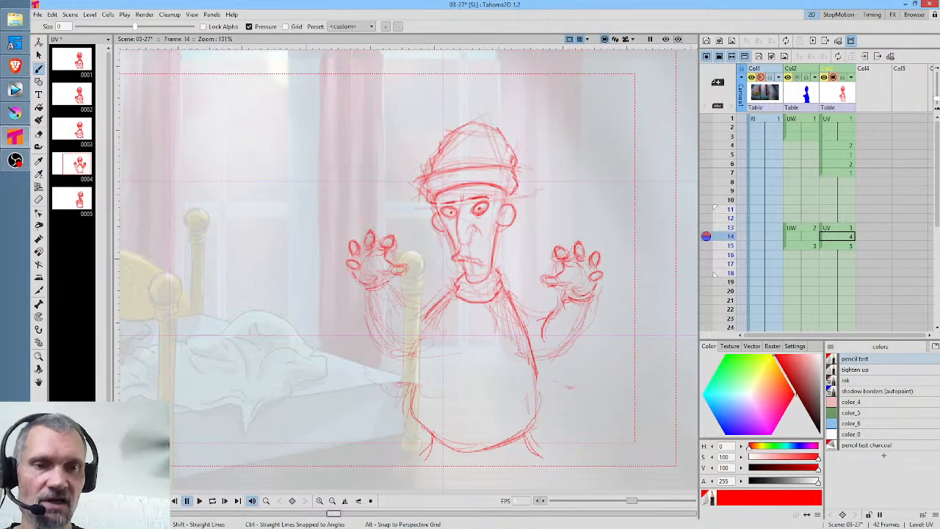
Erase the old shoulder and upper torso lines on both sides of drawing 4 where the raised arms attach.
{"action": "key", "text": "e"}
{"action": "mouse_move", "coordinate": [521, 299]}
{"action": "left_mouse_down"}
{"action": "mouse_move", "coordinate": [528, 344]}
{"action": "mouse_move", "coordinate": [521, 300]}
{"action": "left_mouse_up"}
{"action": "mouse_move", "coordinate": [446, 305]}
{"action": "left_mouse_down"}
{"action": "mouse_move", "coordinate": [404, 338]}
{"action": "mouse_move", "coordinate": [445, 304]}
{"action": "left_mouse_up"}
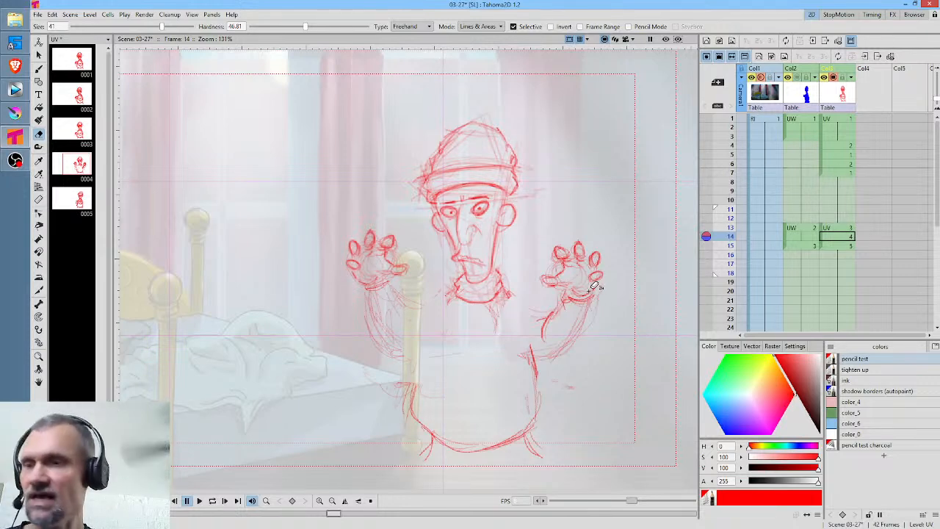
Redraw both shoulder slopes from the collar and darken the outer contours of the raised arms on drawing 4.
{"action": "key", "text": "b"}
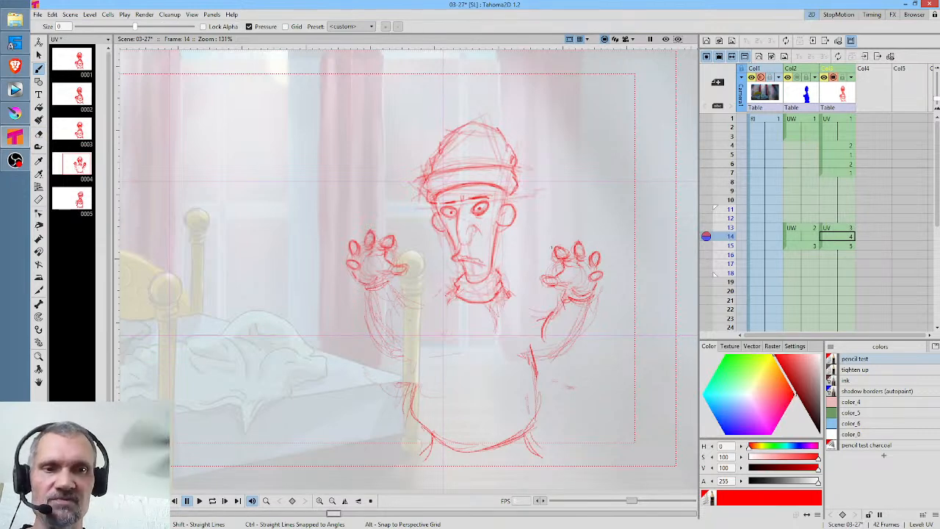
{"action": "left_click_drag", "start_coordinate": [506, 294], "coordinate": [539, 326]}
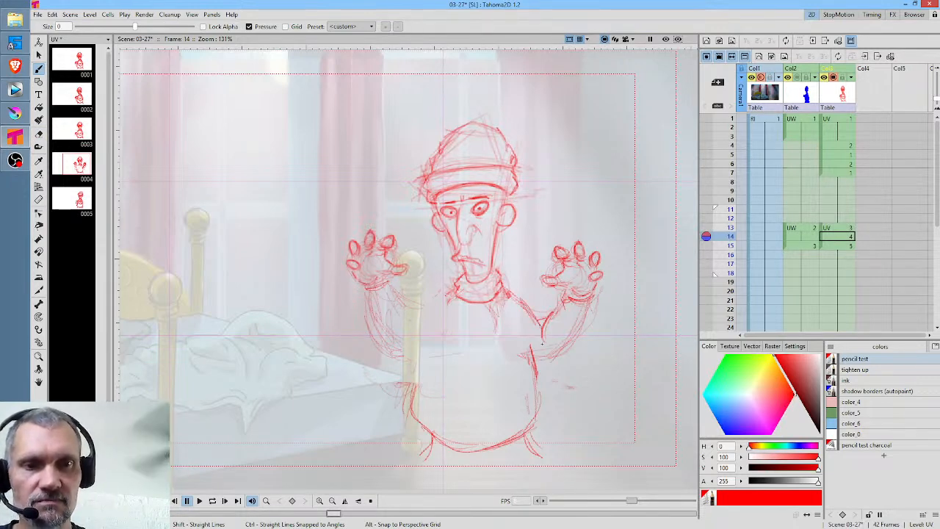
{"action": "left_click_drag", "start_coordinate": [544, 366], "coordinate": [583, 334]}
{"action": "mouse_move", "coordinate": [542, 367]}
{"action": "left_mouse_down"}
{"action": "mouse_move", "coordinate": [582, 334]}
{"action": "mouse_move", "coordinate": [569, 348]}
{"action": "left_mouse_up"}
{"action": "mouse_move", "coordinate": [570, 345]}
{"action": "left_mouse_down"}
{"action": "mouse_move", "coordinate": [588, 301]}
{"action": "mouse_move", "coordinate": [581, 334]}
{"action": "left_mouse_up"}
{"action": "left_click_drag", "start_coordinate": [373, 294], "coordinate": [397, 355]}
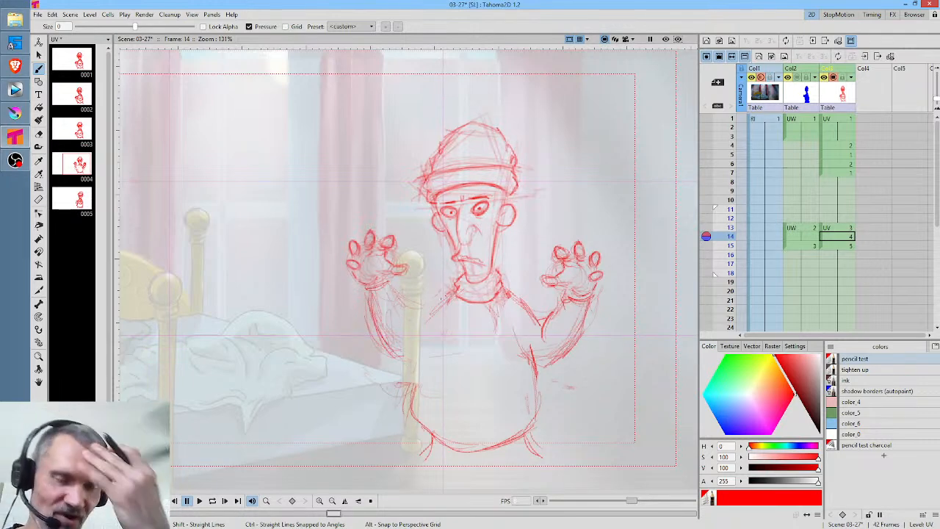
{"action": "mouse_move", "coordinate": [410, 314]}
{"action": "left_mouse_down"}
{"action": "mouse_move", "coordinate": [417, 344]}
{"action": "mouse_move", "coordinate": [425, 313]}
{"action": "mouse_move", "coordinate": [454, 292]}
{"action": "left_mouse_up"}
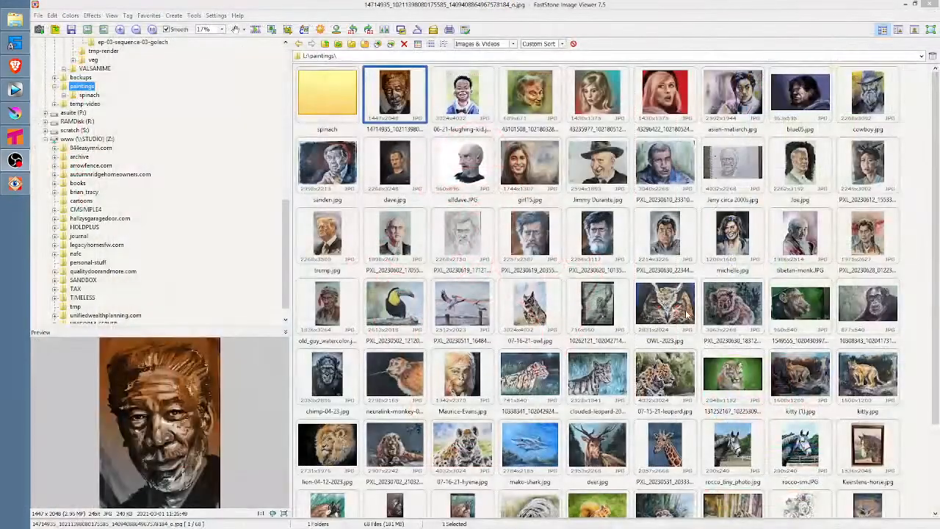
Browse the paintings folder and view the koala, lion, robed man and bearded man paintings full screen.
{"action": "double_click", "coordinate": [729, 309]}
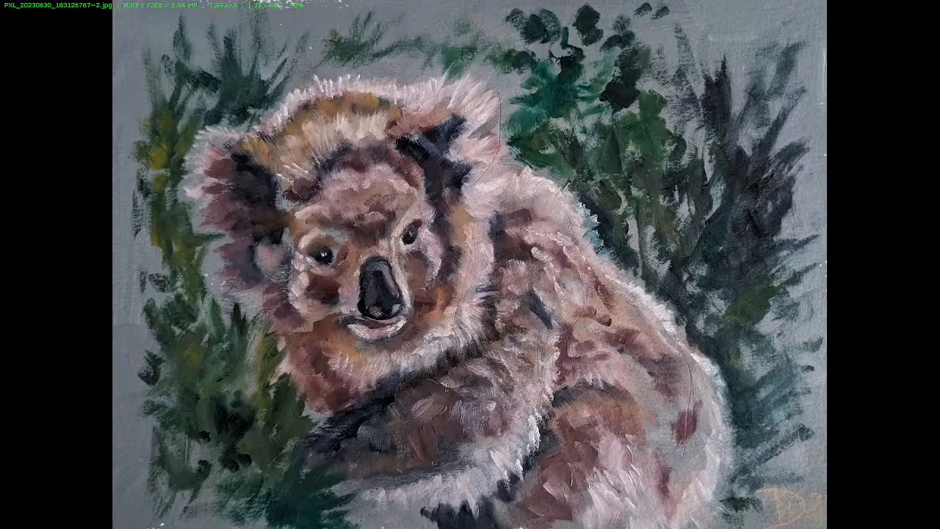
{"action": "key", "text": "Escape"}
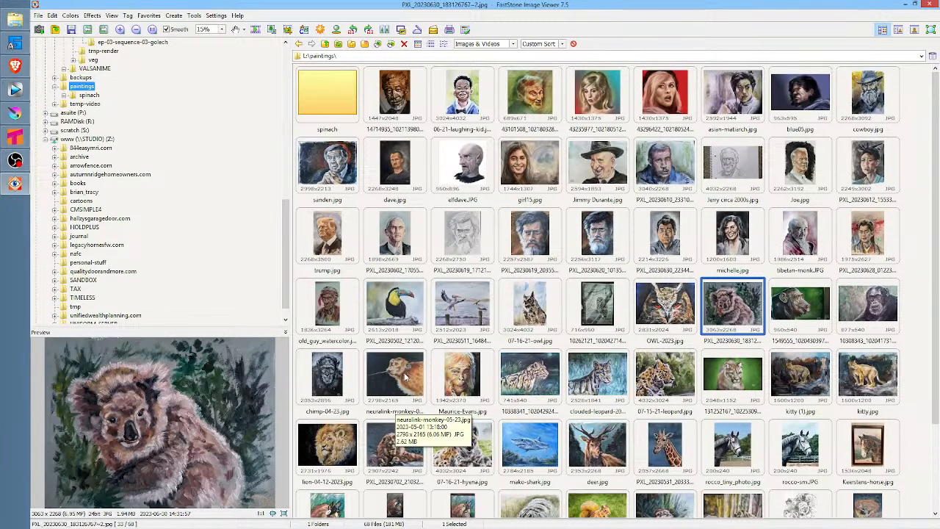
{"action": "double_click", "coordinate": [384, 449]}
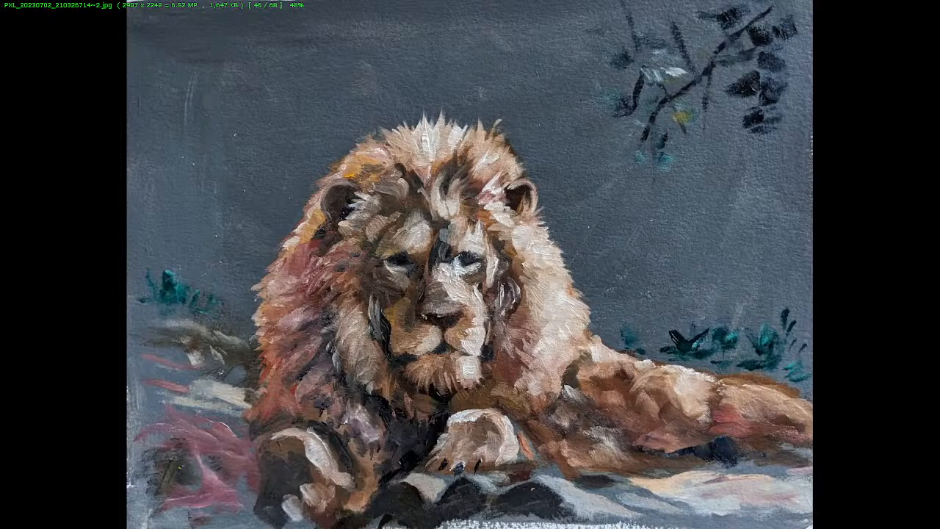
{"action": "double_click", "coordinate": [653, 292]}
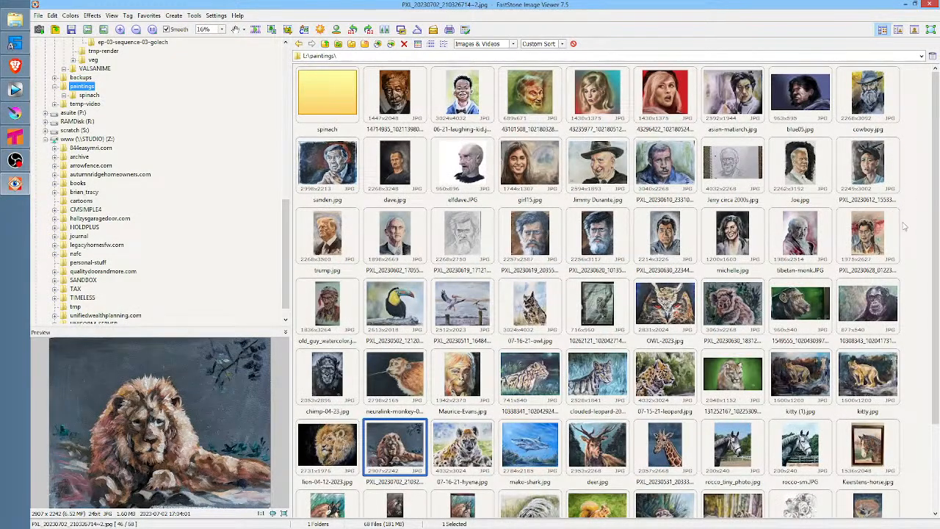
{"action": "double_click", "coordinate": [864, 236]}
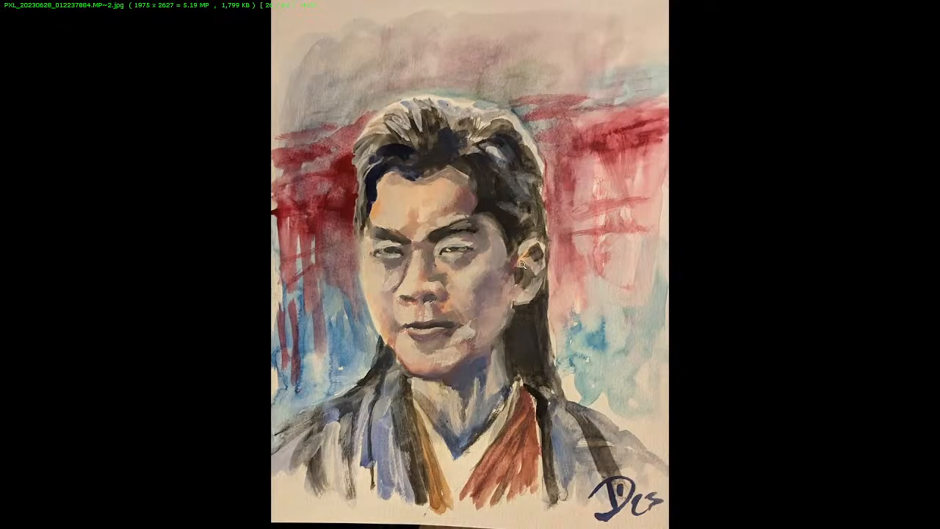
{"action": "double_click", "coordinate": [597, 261]}
{"action": "scroll", "coordinate": [896, 257], "scroll_direction": "down", "scroll_amount": 3}
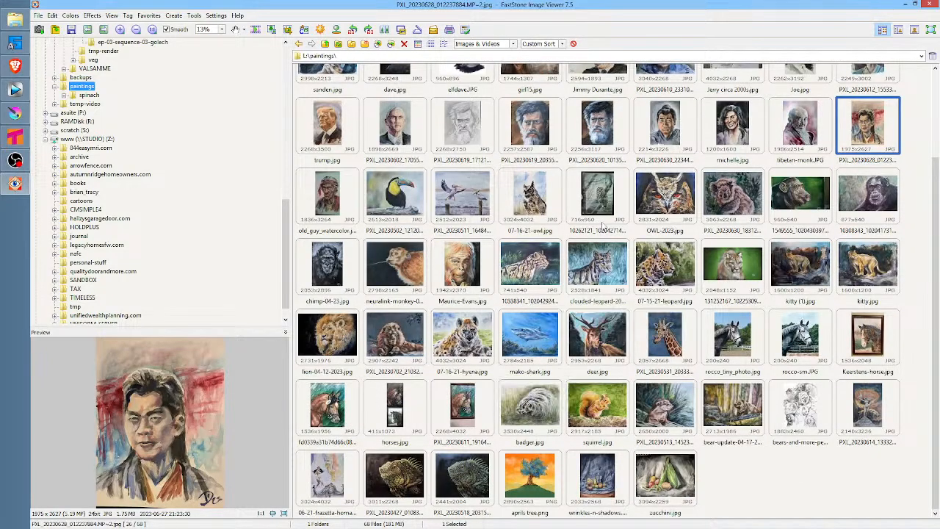
{"action": "scroll", "coordinate": [558, 234], "scroll_direction": "up", "scroll_amount": 3}
{"action": "double_click", "coordinate": [539, 236]}
{"action": "key", "text": "Escape"}
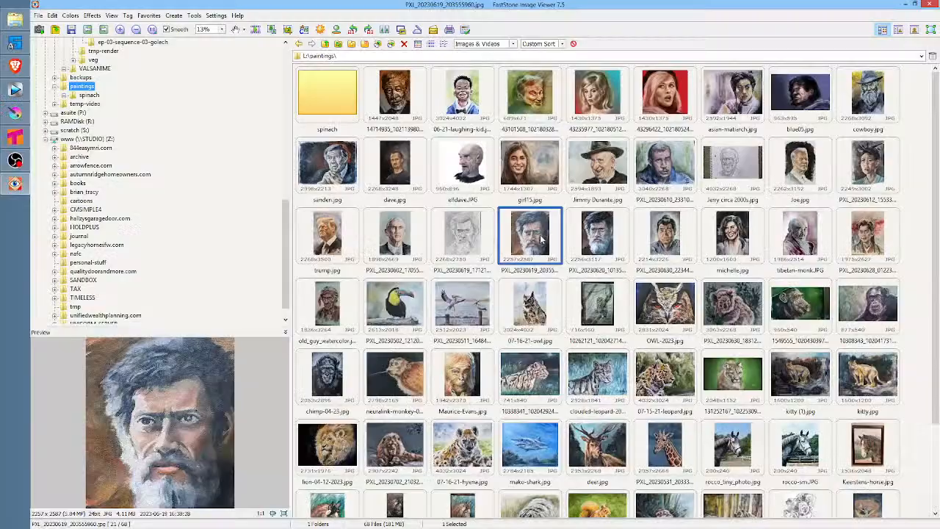
{"action": "double_click", "coordinate": [597, 238]}
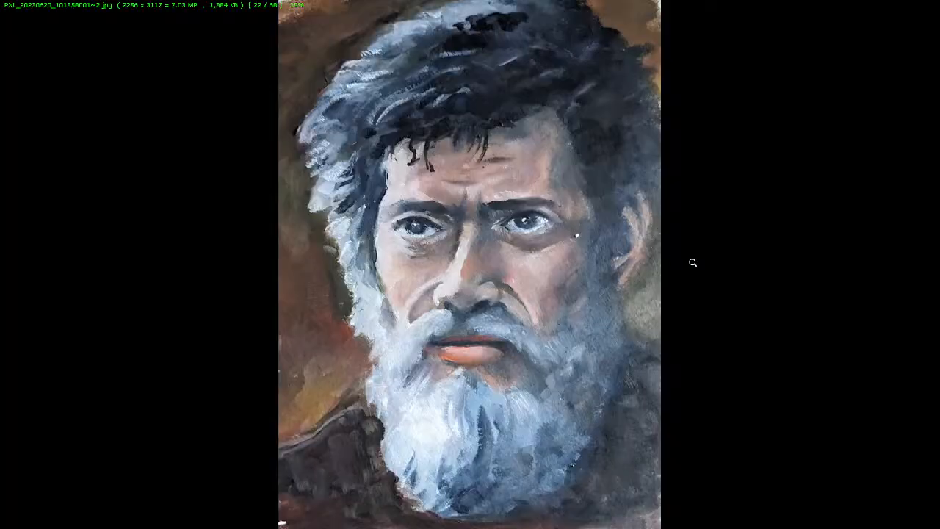
{"action": "key", "text": "Escape"}
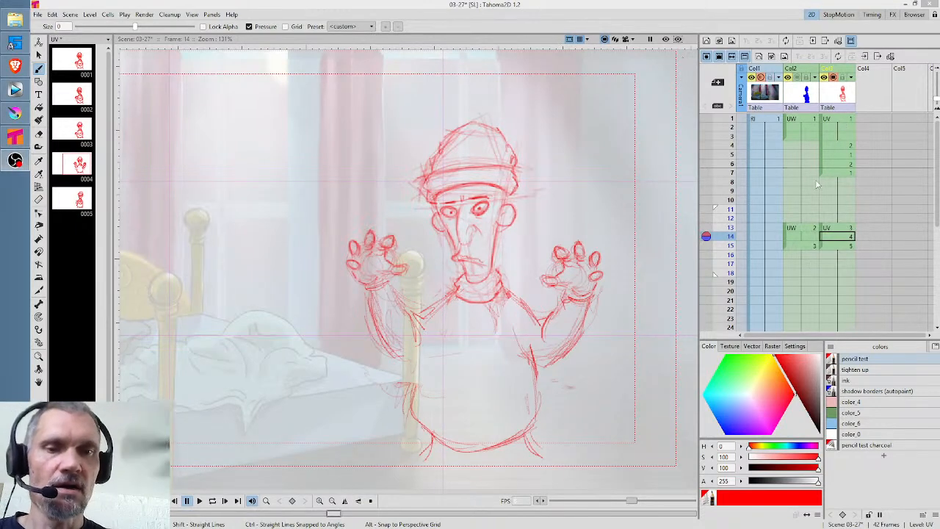
Select frames 14 and 15 of the UV level and add a short elbow stroke to the raised arm beside the bedpost on drawing 4.
{"action": "left_click_drag", "start_coordinate": [838, 236], "coordinate": [840, 245]}
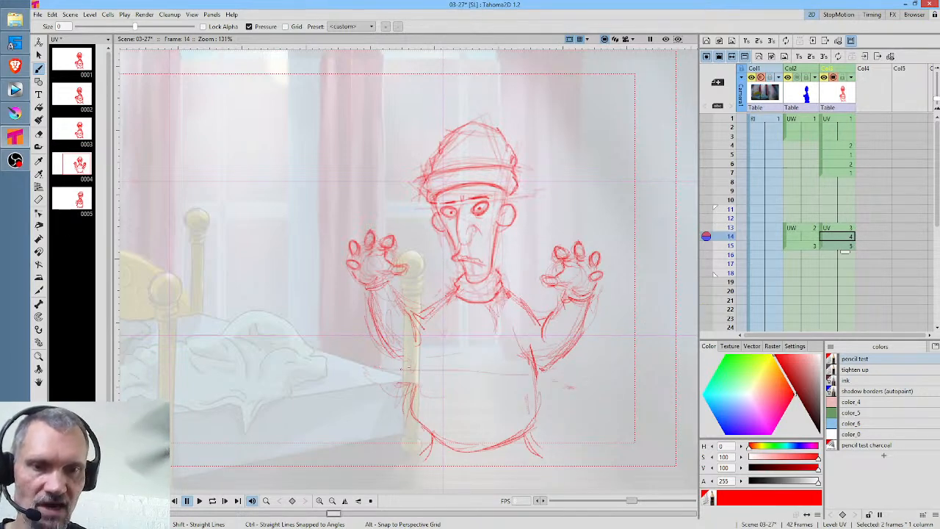
{"action": "mouse_move", "coordinate": [401, 368]}
{"action": "left_mouse_down"}
{"action": "mouse_move", "coordinate": [416, 364]}
{"action": "mouse_move", "coordinate": [417, 382]}
{"action": "mouse_move", "coordinate": [421, 364]}
{"action": "left_mouse_up"}
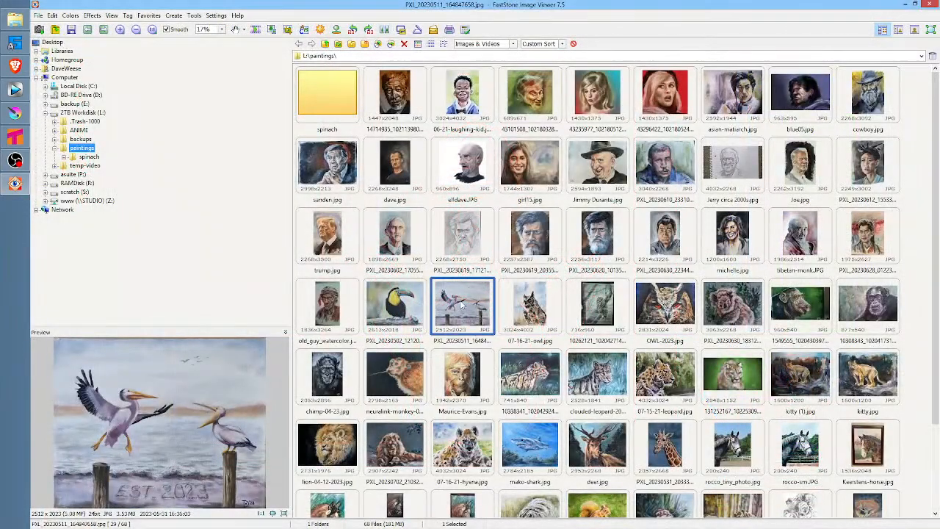
View the pelican painting full screen from the paintings folder.
{"action": "double_click", "coordinate": [461, 306]}
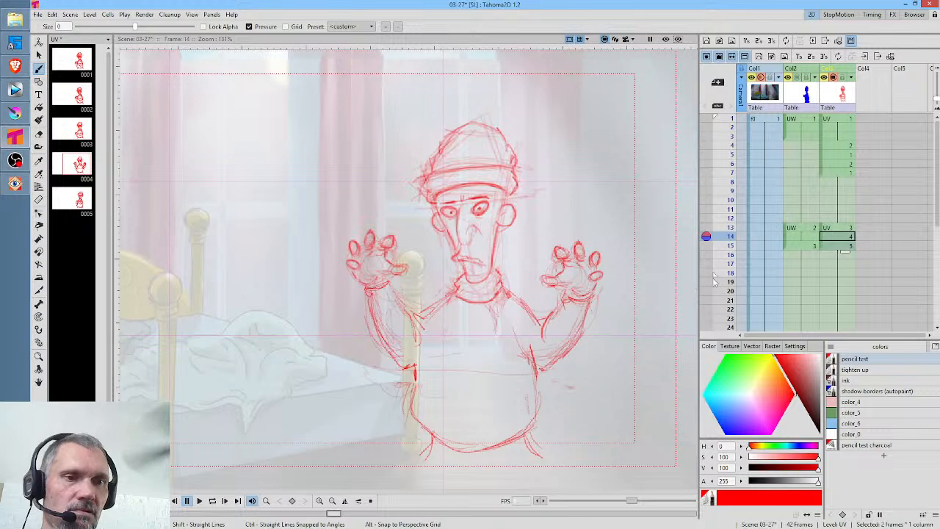
Scrub through the scene and play back the rough animation at frames 9 and 17 to check its timing.
{"action": "mouse_move", "coordinate": [714, 328]}
{"action": "left_mouse_down"}
{"action": "mouse_move", "coordinate": [714, 351]}
{"action": "mouse_move", "coordinate": [724, 312]}
{"action": "left_mouse_up"}
{"action": "scroll", "coordinate": [781, 245], "scroll_direction": "up", "scroll_amount": 5}
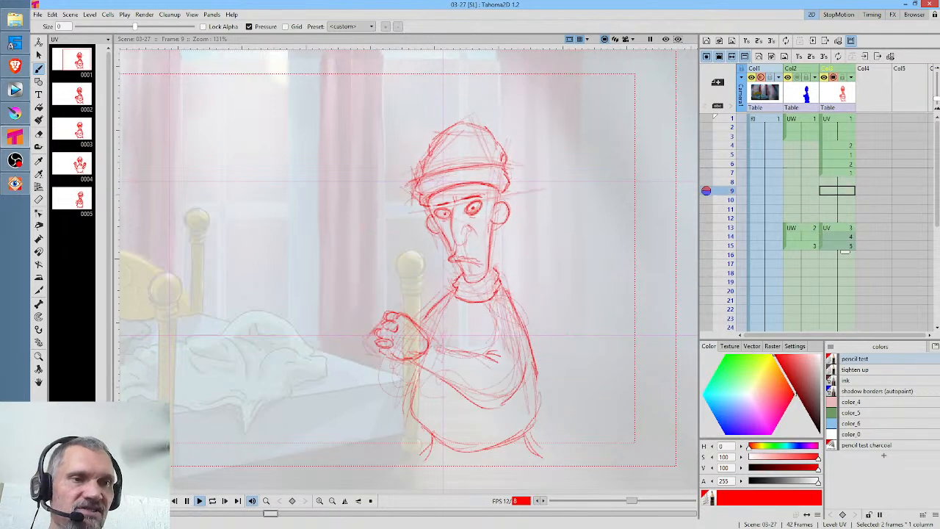
{"action": "left_click", "coordinate": [727, 212]}
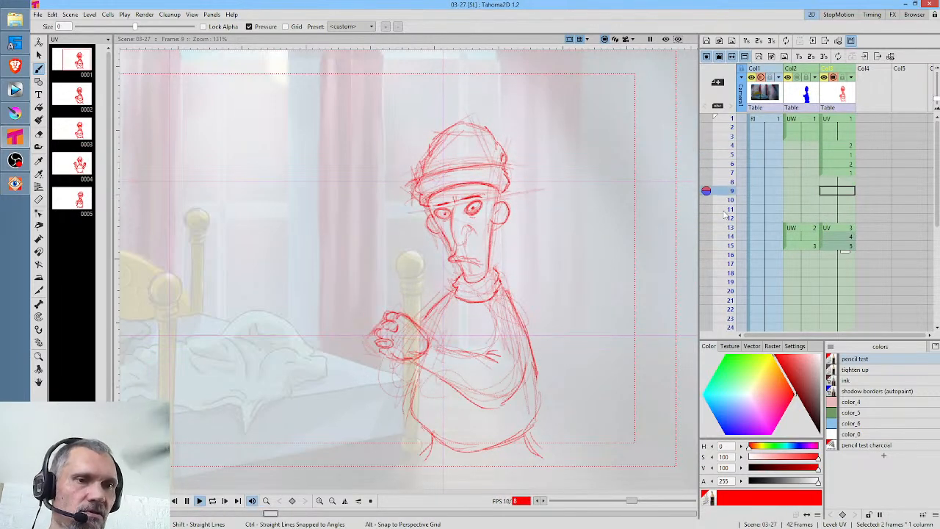
{"action": "left_click", "coordinate": [726, 264]}
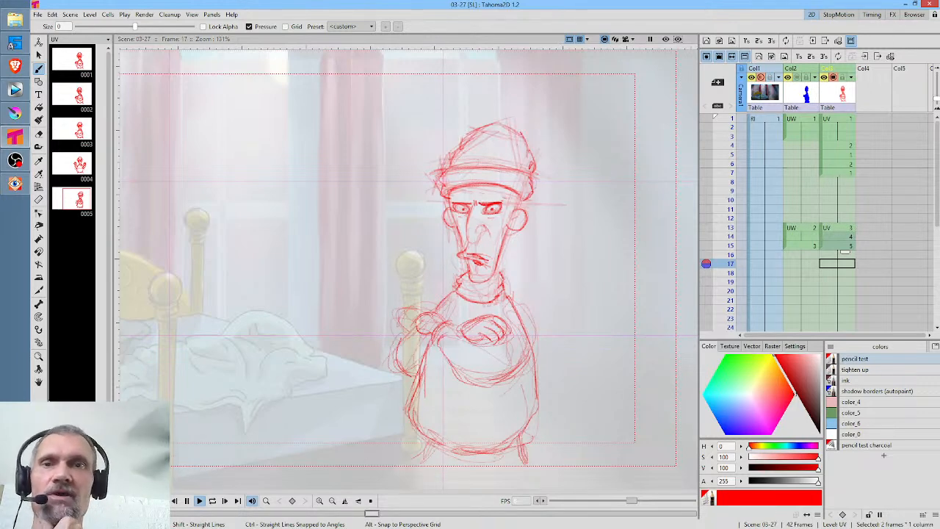
Set the number of frames to play for Short Play to 12 in the Preview preferences, and close the preferences.
{"action": "left_click", "coordinate": [53, 15]}
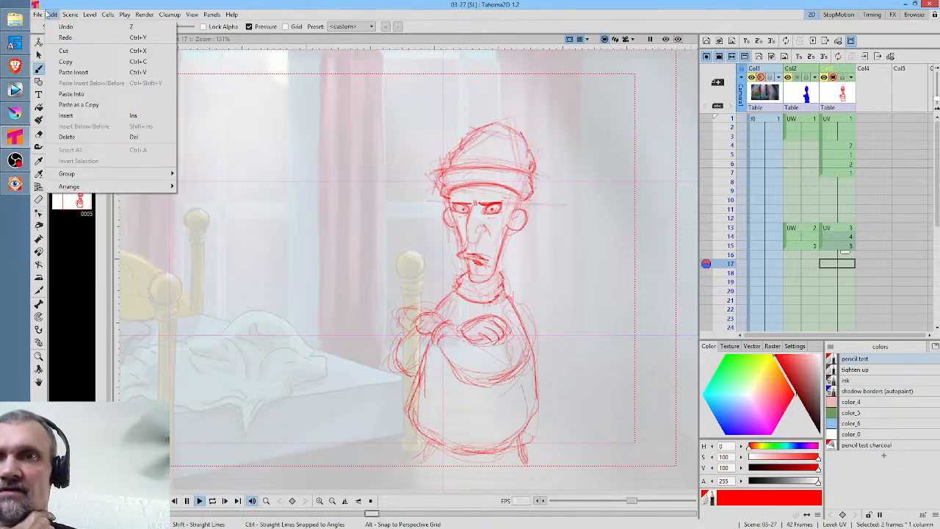
{"action": "mouse_move", "coordinate": [37, 15]}
{"action": "left_click", "coordinate": [76, 214]}
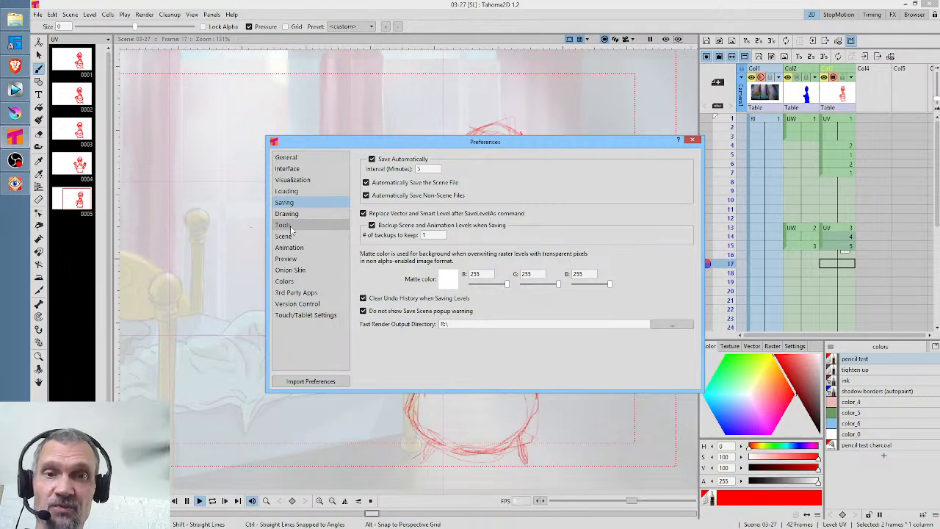
{"action": "left_click", "coordinate": [307, 259]}
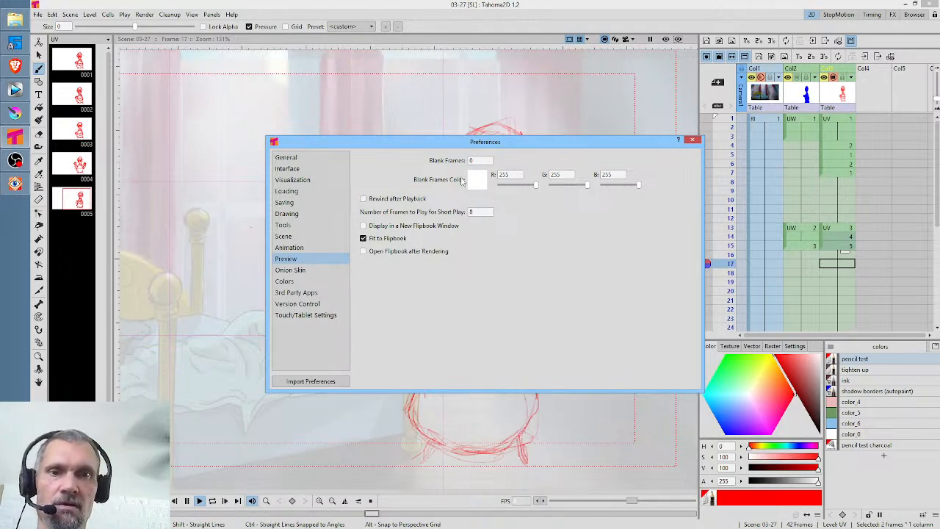
{"action": "double_click", "coordinate": [477, 211]}
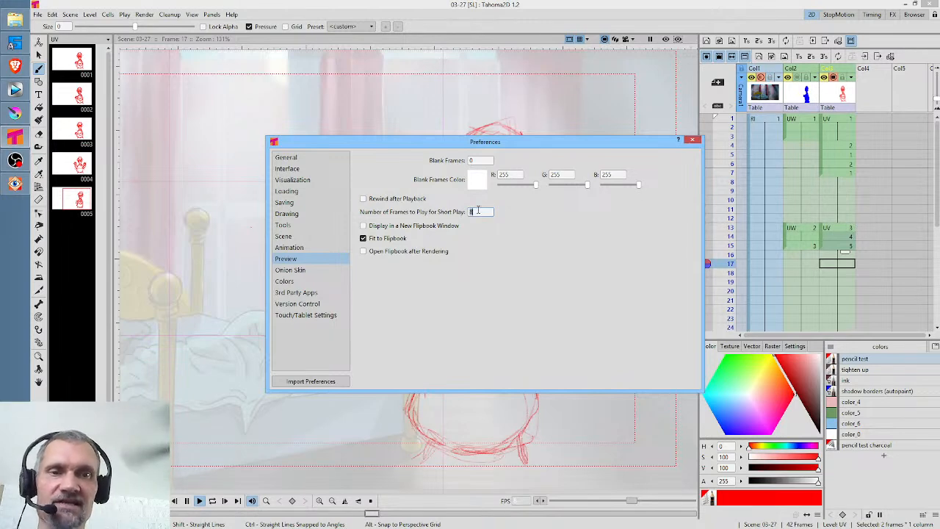
{"action": "type", "text": "12"}
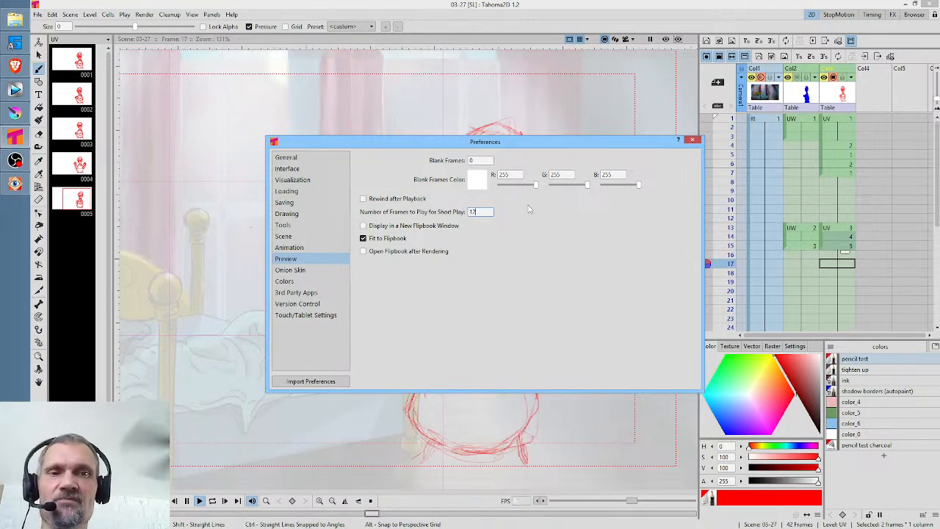
{"action": "left_click", "coordinate": [691, 139]}
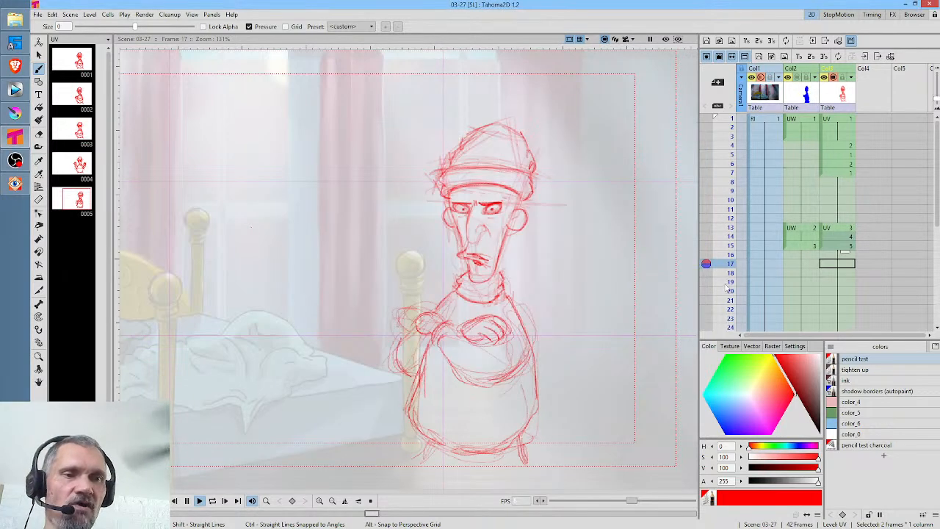
Short-play the animation leading up to frame 19 several times, and return to frame 1 of the UV level.
{"action": "left_click", "coordinate": [730, 282]}
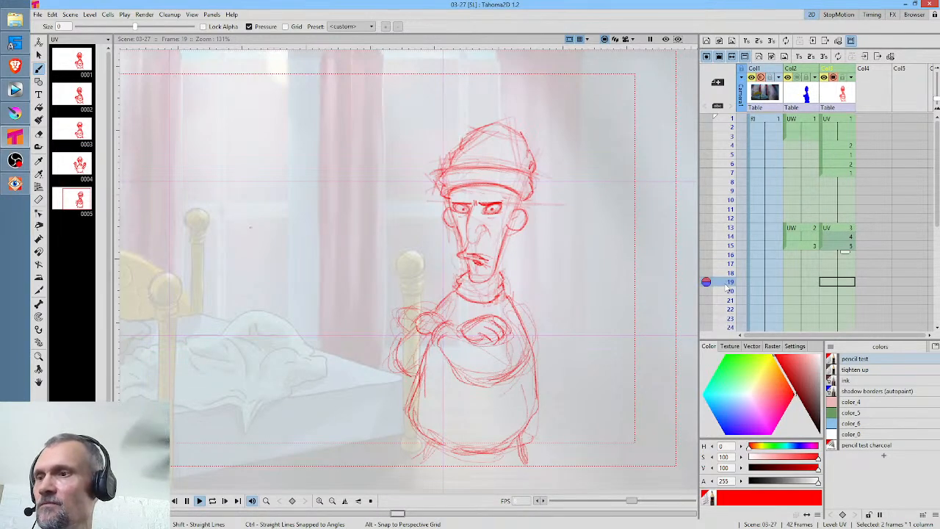
{"action": "key", "text": "alt+p"}
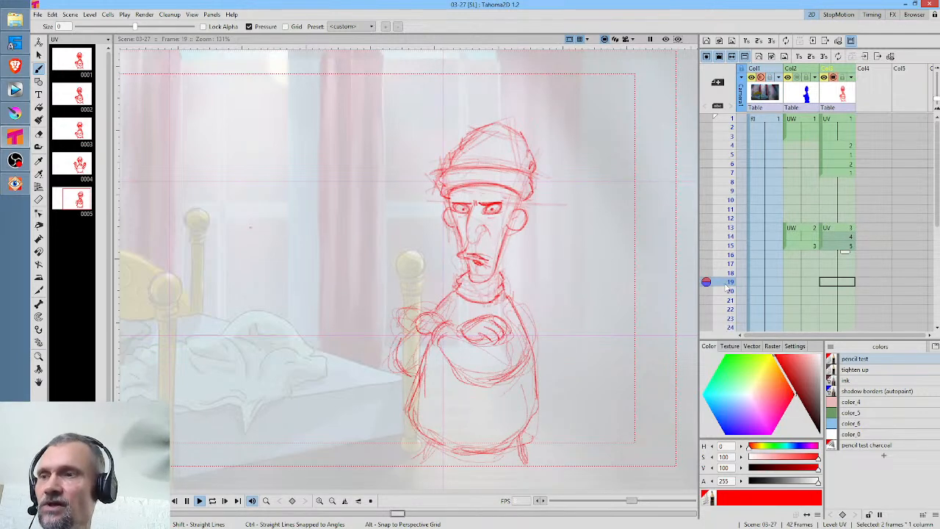
{"action": "key", "text": "alt+p"}
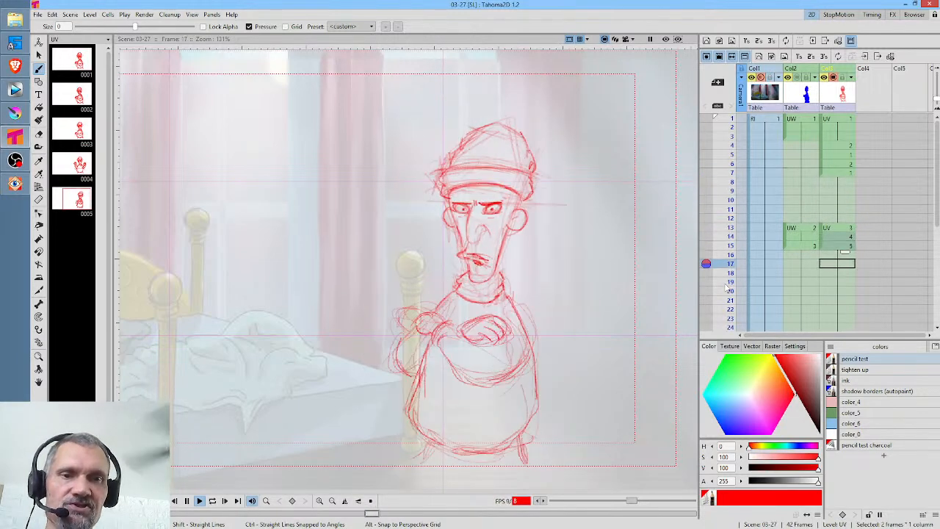
{"action": "key", "text": "alt+p"}
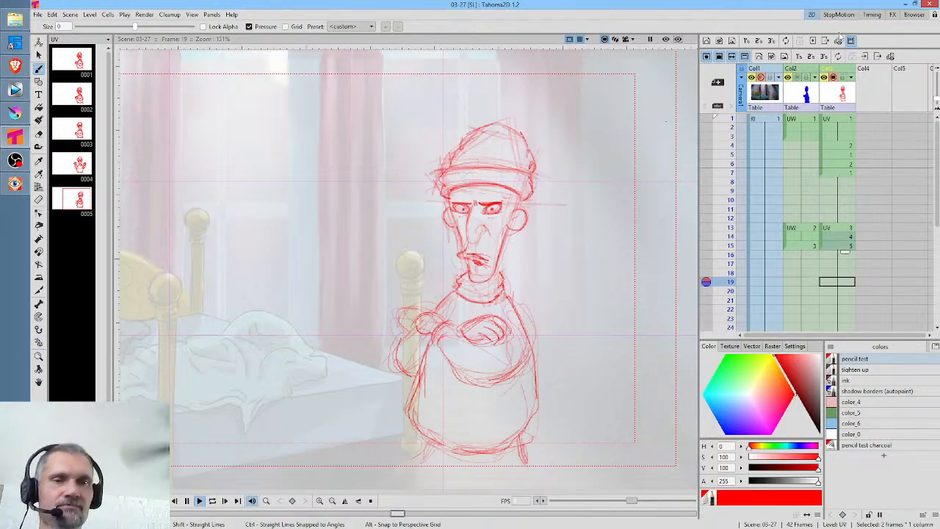
{"action": "left_click", "coordinate": [846, 120]}
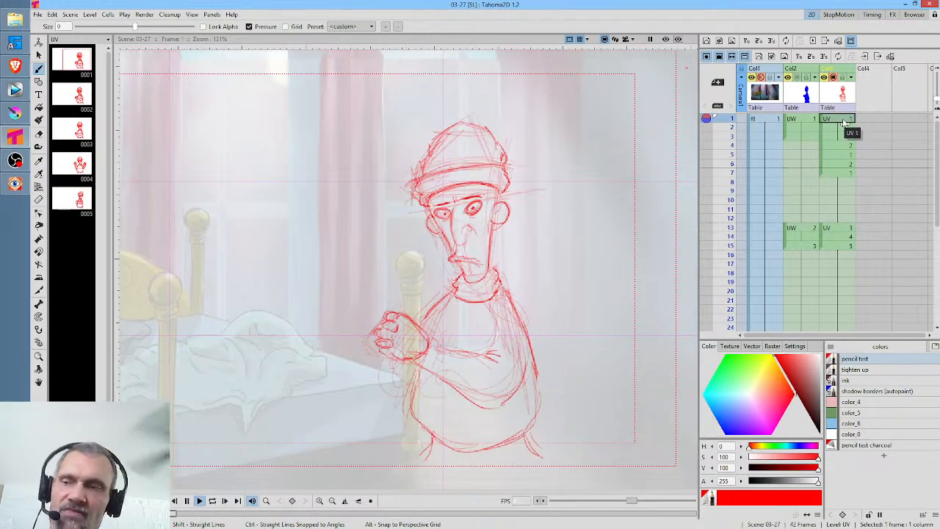
Switch to Krita, scrub the coloured 03-27 animation through frames 12 to 17, and return to Tahoma2D.
{"action": "left_click", "coordinate": [13, 114]}
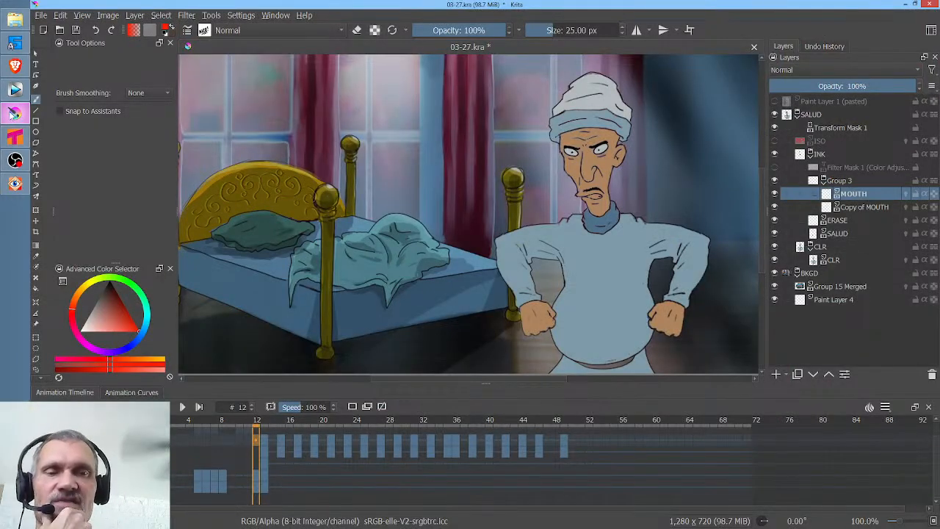
{"action": "left_click_drag", "start_coordinate": [268, 424], "coordinate": [157, 444]}
{"action": "left_click_drag", "start_coordinate": [223, 438], "coordinate": [297, 408]}
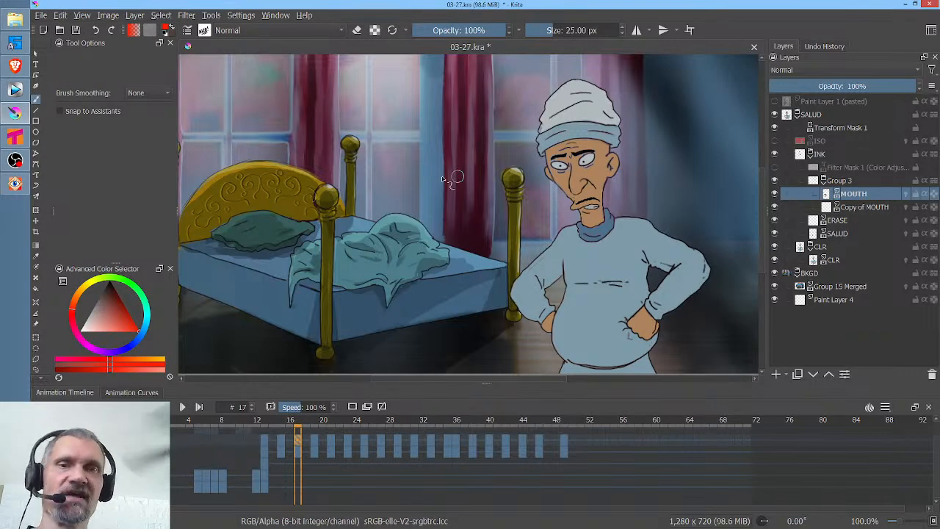
{"action": "left_click", "coordinate": [14, 136]}
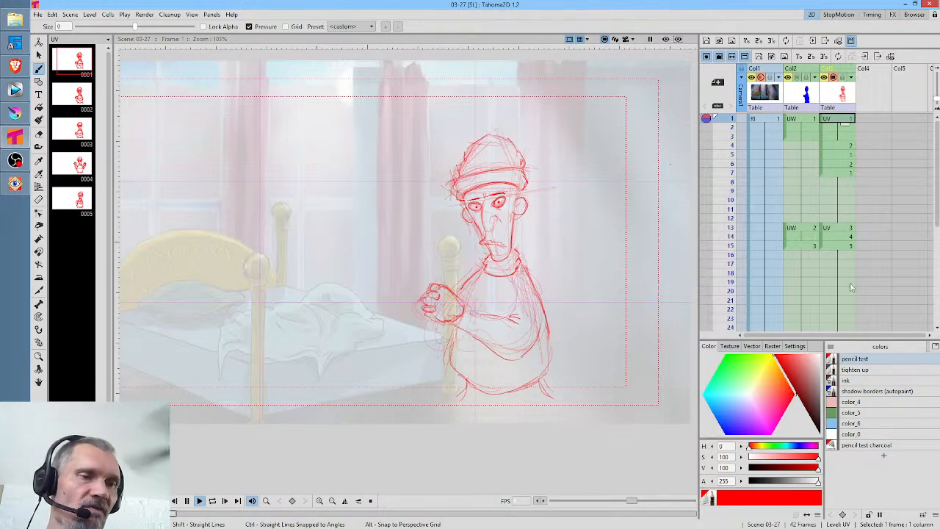
Show the Col2 silhouette level and recolour its shadow borders style to light grey with saturation 0 and value 75.
{"action": "left_click", "coordinate": [796, 78]}
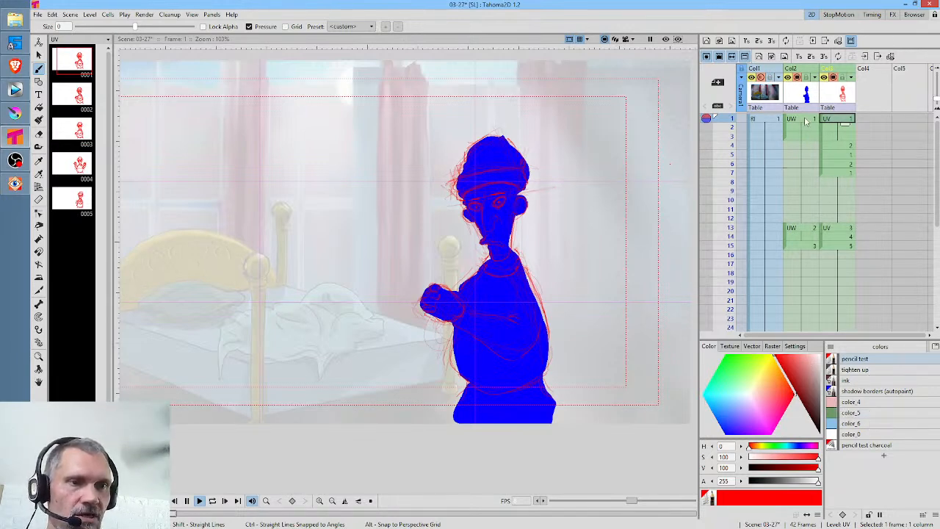
{"action": "left_click", "coordinate": [808, 120]}
{"action": "left_click", "coordinate": [793, 363]}
{"action": "left_click_drag", "start_coordinate": [820, 372], "coordinate": [850, 376]}
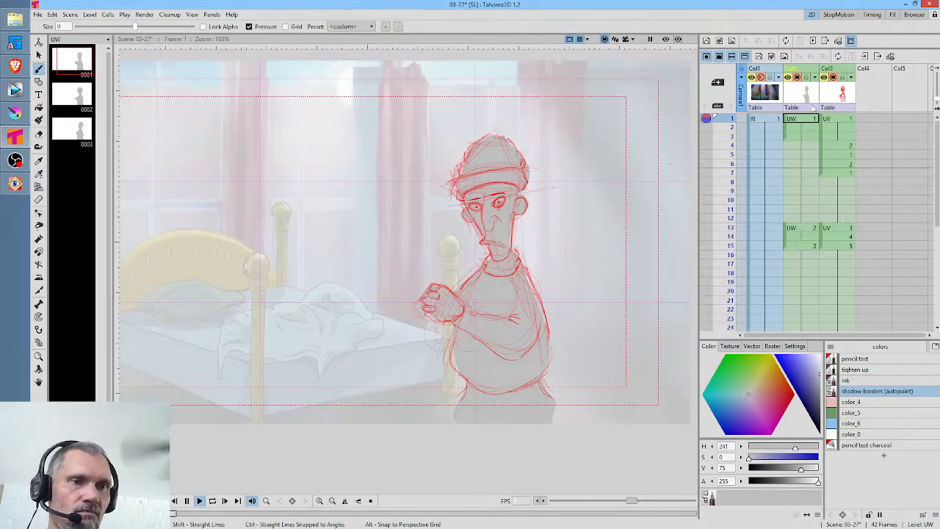
Collapse the UW and UV columns into a sub-scene, and open and close it to check its contents.
{"action": "left_click", "coordinate": [843, 94]}
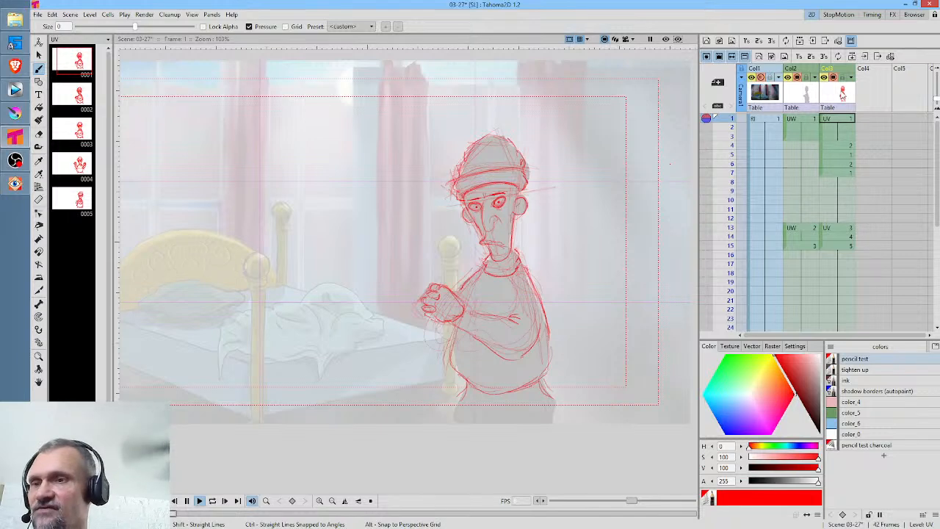
{"action": "key", "text": "ctrl+z"}
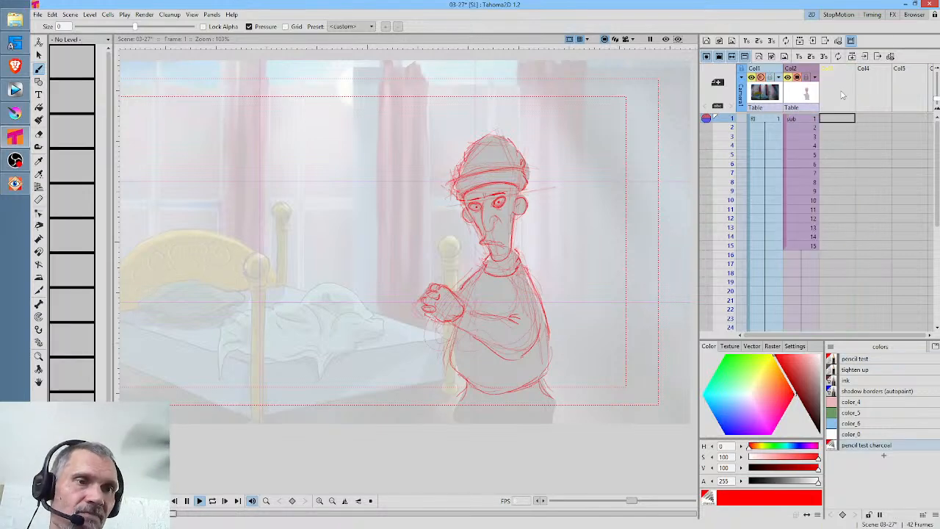
{"action": "left_click", "coordinate": [804, 92]}
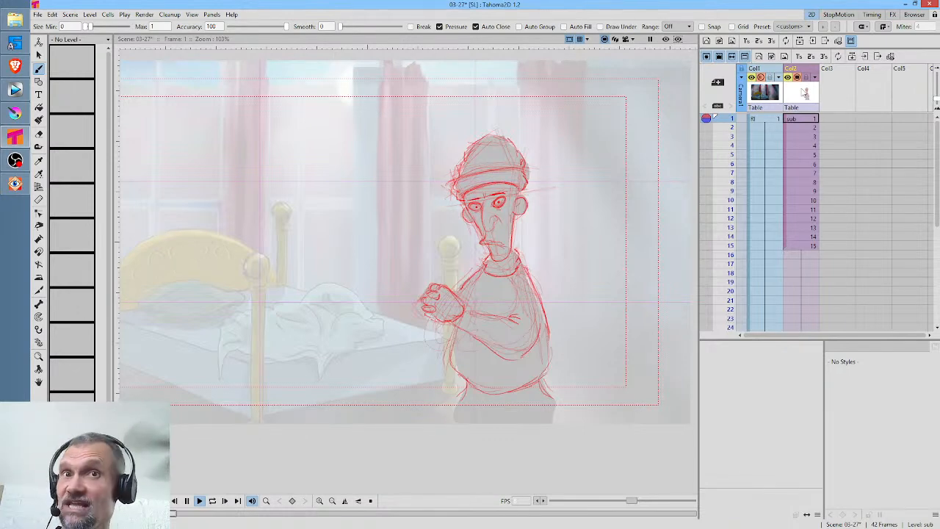
{"action": "key", "text": "ctrl+z"}
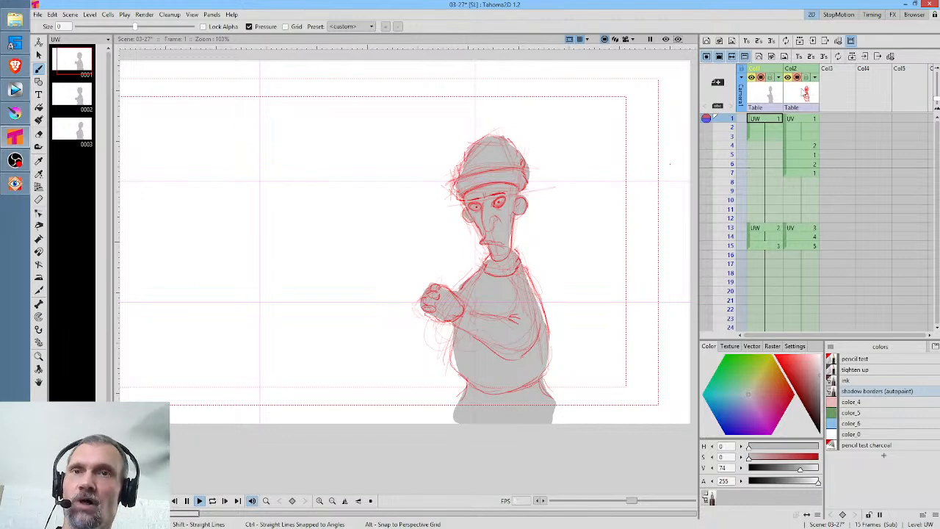
{"action": "key", "text": "ctrl+y"}
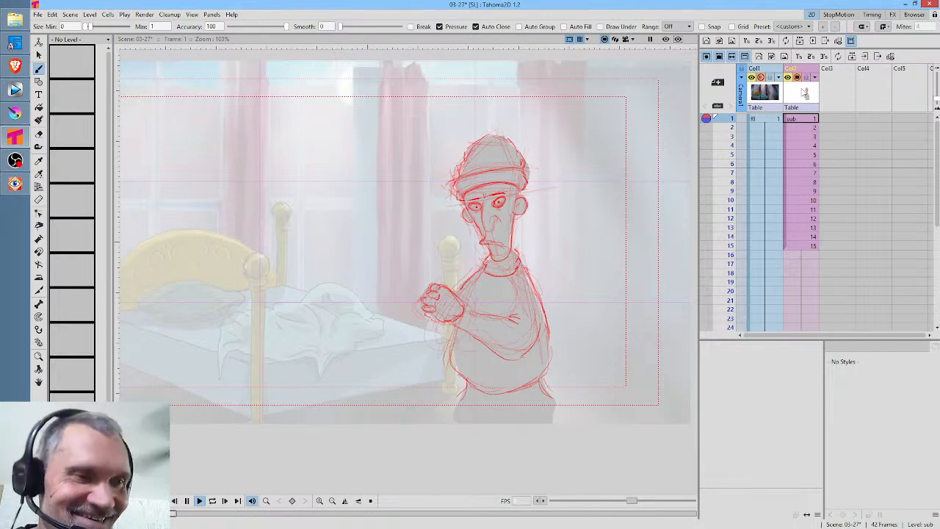
Delete the first frame of the sub-scene column and undo the deletion.
{"action": "left_click", "coordinate": [806, 120]}
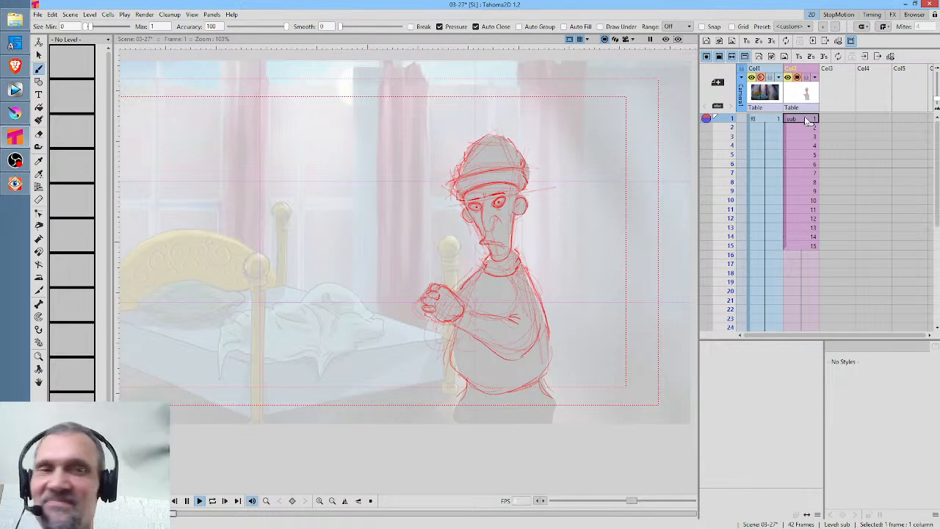
{"action": "left_click", "coordinate": [805, 119]}
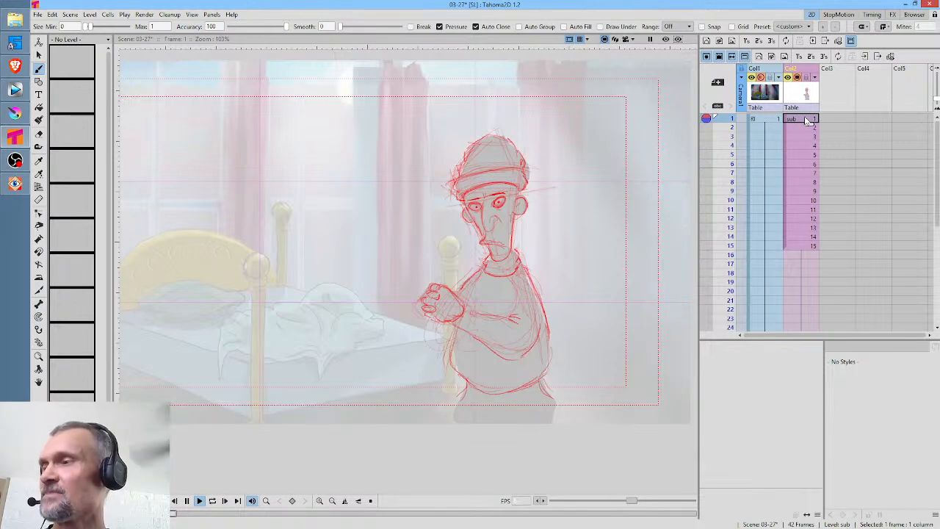
{"action": "left_click", "coordinate": [805, 120]}
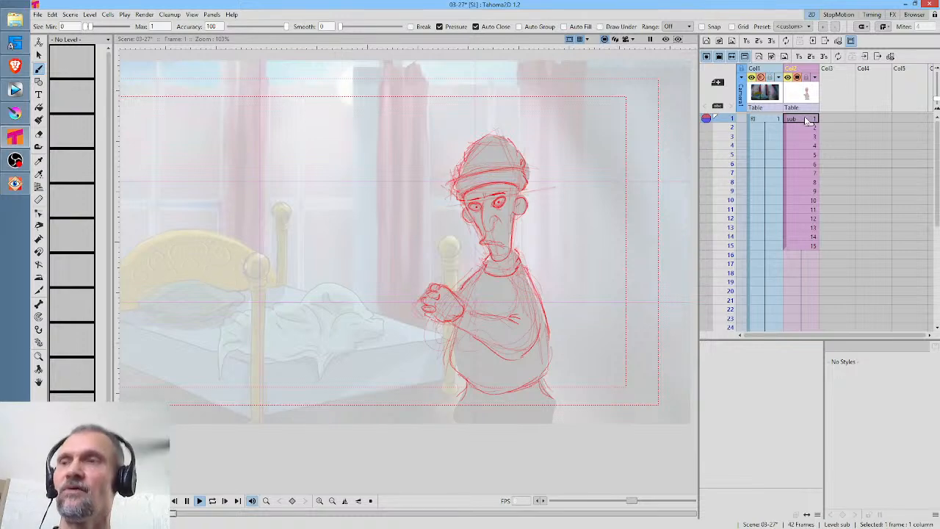
{"action": "key", "text": "Delete"}
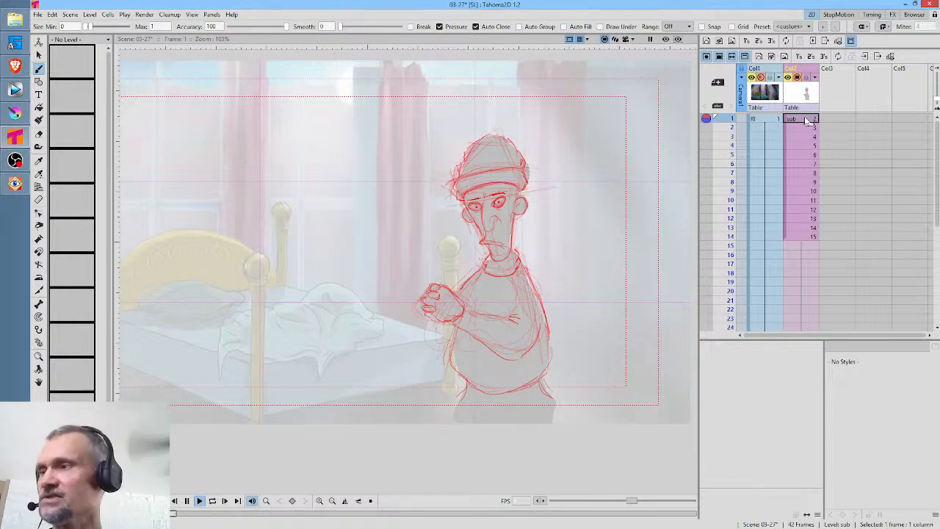
{"action": "key", "text": "ctrl+z"}
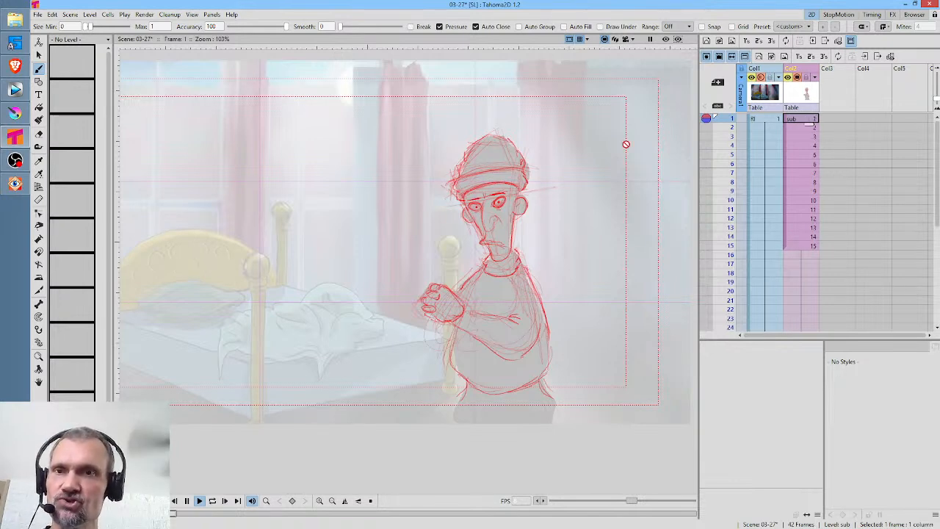
Activate the Plastic tool, go to frame 15 of the sub-scene column, and open the sub-scene.
{"action": "key", "text": "x"}
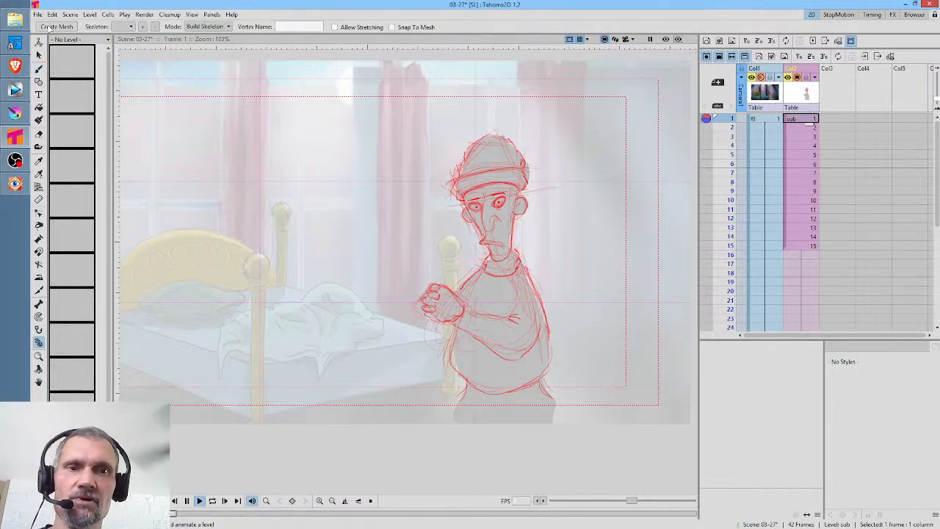
{"action": "left_click", "coordinate": [811, 247]}
{"action": "left_click_drag", "start_coordinate": [722, 121], "coordinate": [735, 253]}
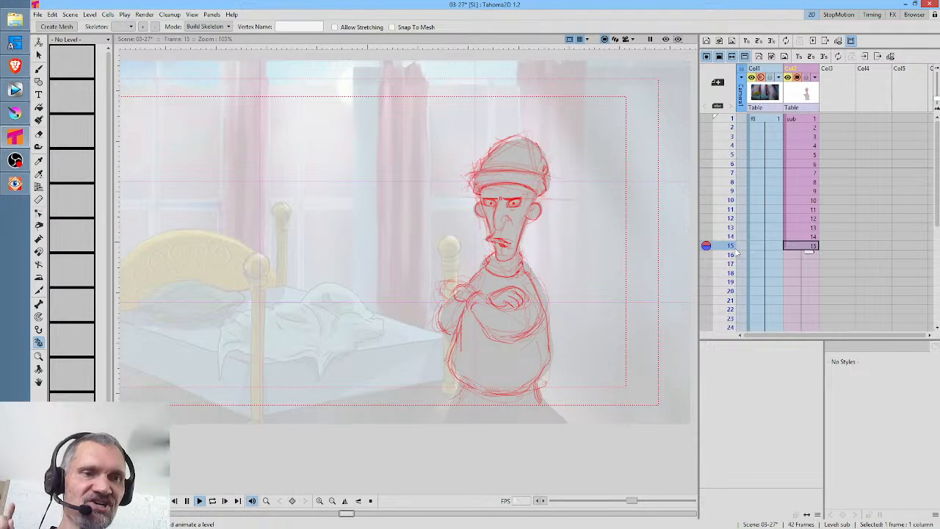
{"action": "double_click", "coordinate": [807, 250]}
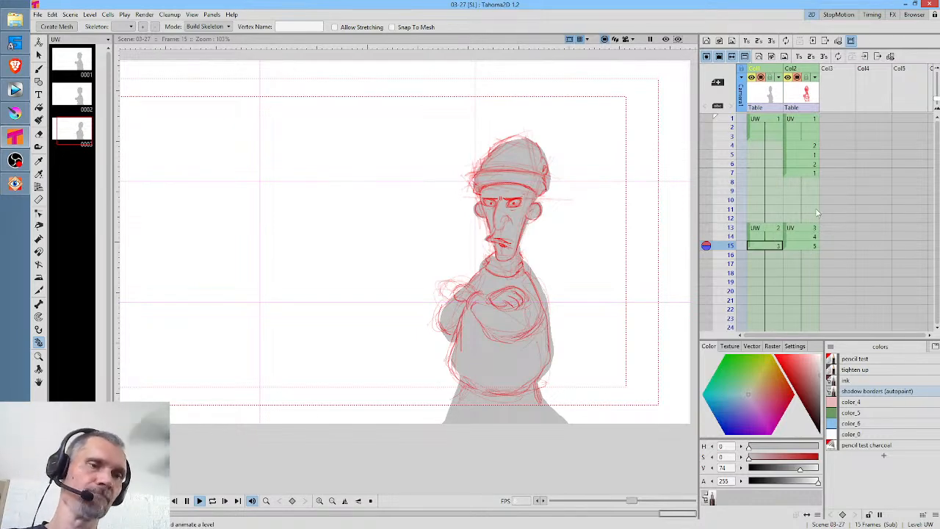
Compare the sub-scene drawings at frames 13 and 15, hiding and showing the grey UW silhouette column at frame 15.
{"action": "left_click", "coordinate": [771, 230]}
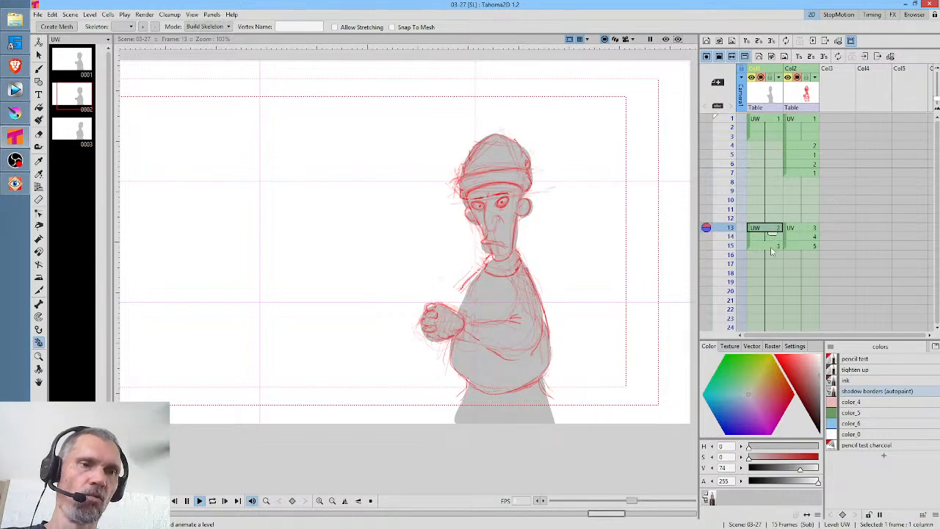
{"action": "left_click", "coordinate": [771, 247]}
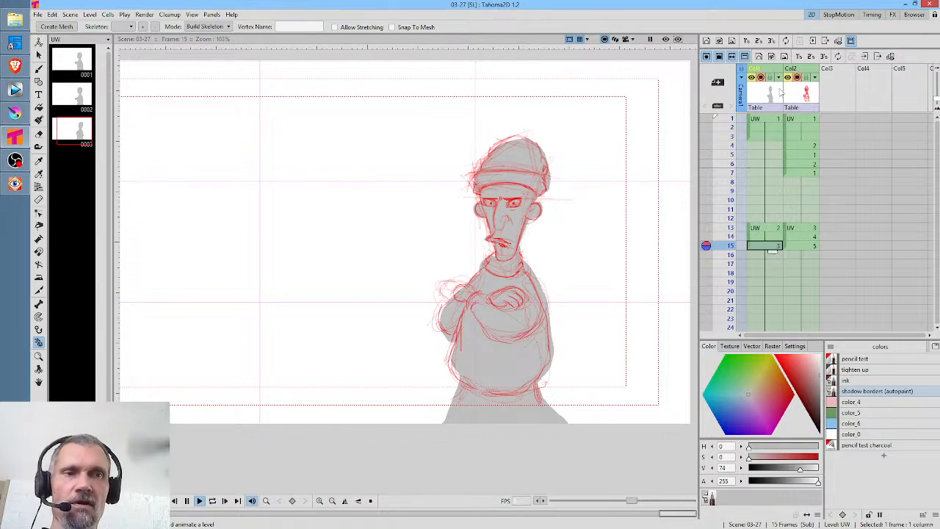
{"action": "left_click", "coordinate": [761, 77]}
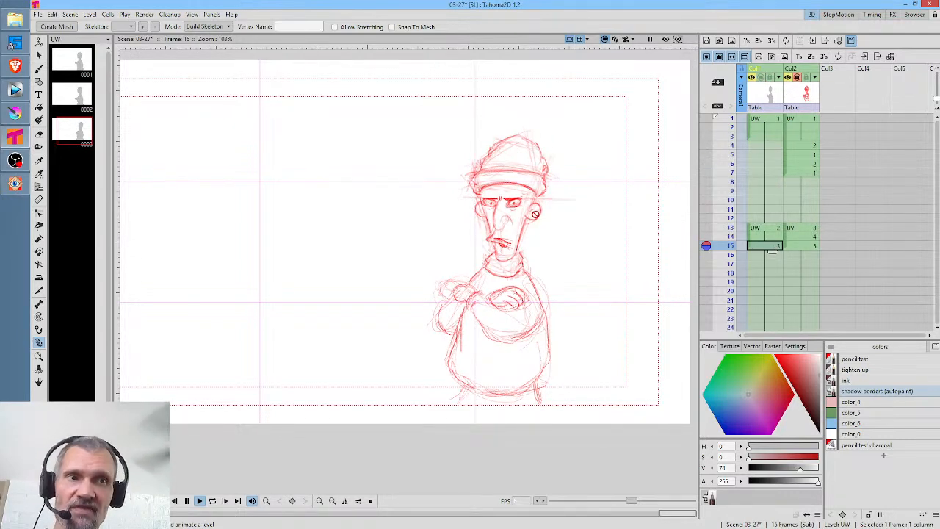
{"action": "left_click", "coordinate": [760, 77]}
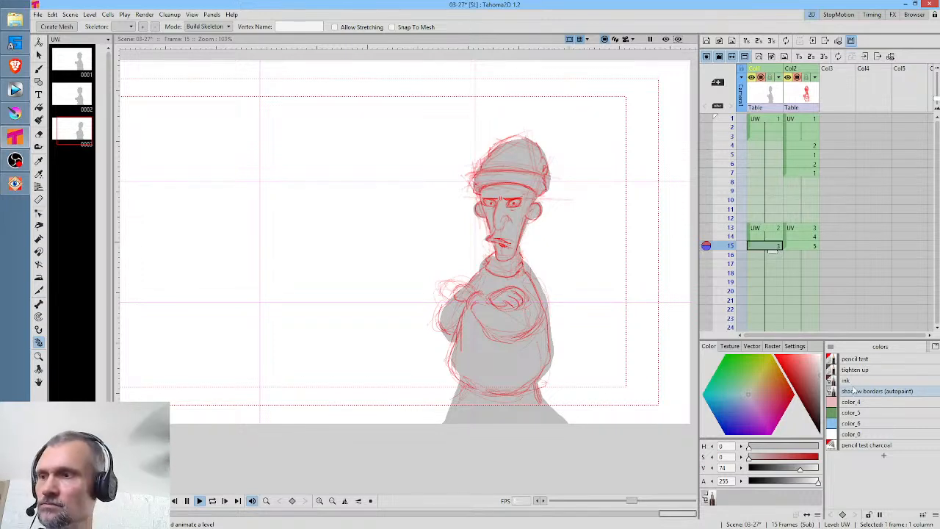
Widen the frame 15 silhouette around the neck with a rounded brush outline and fill it with the shadow borders style.
{"action": "key", "text": "b"}
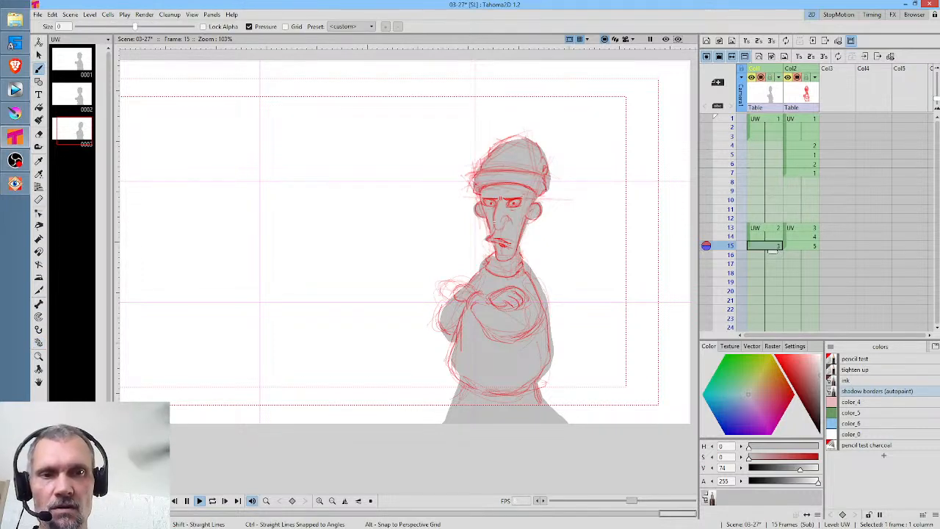
{"action": "mouse_move", "coordinate": [479, 237]}
{"action": "left_mouse_down"}
{"action": "mouse_move", "coordinate": [493, 268]}
{"action": "mouse_move", "coordinate": [511, 268]}
{"action": "mouse_move", "coordinate": [533, 252]}
{"action": "mouse_move", "coordinate": [528, 225]}
{"action": "left_mouse_up"}
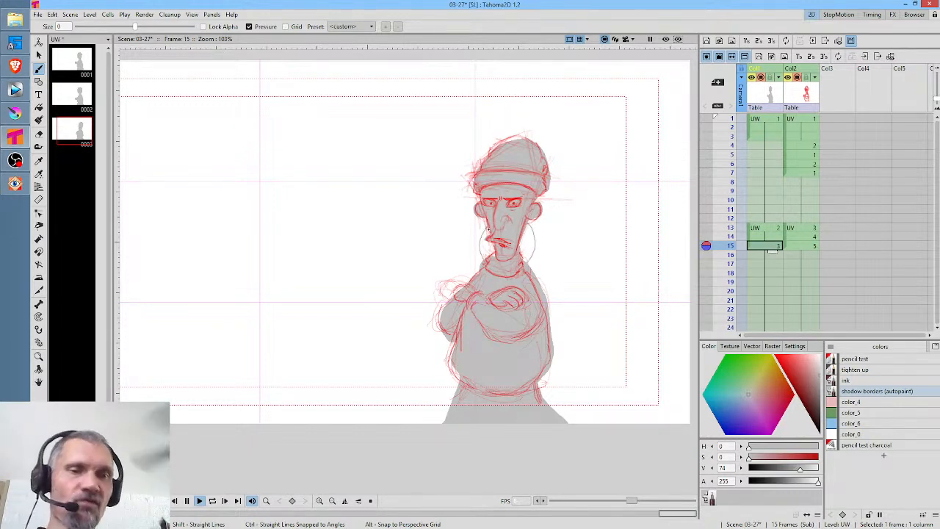
{"action": "key", "text": "f"}
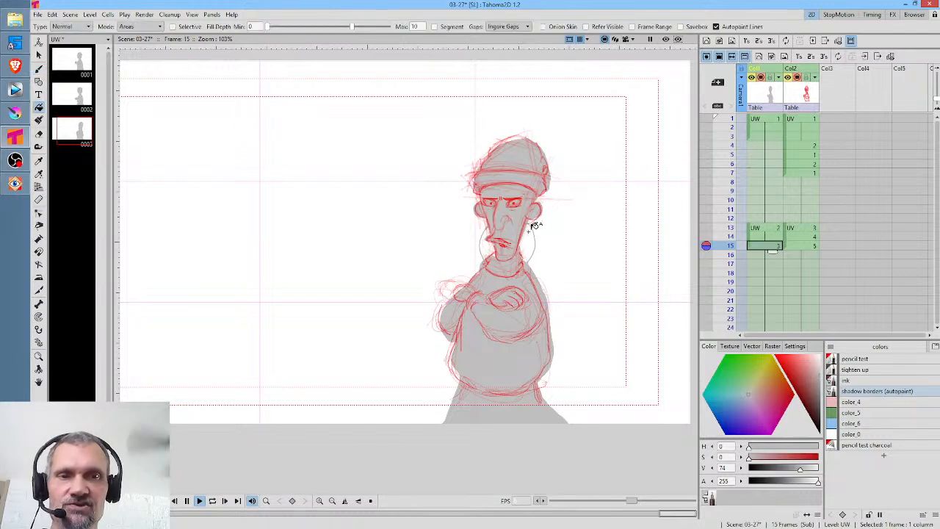
{"action": "left_click", "coordinate": [498, 239]}
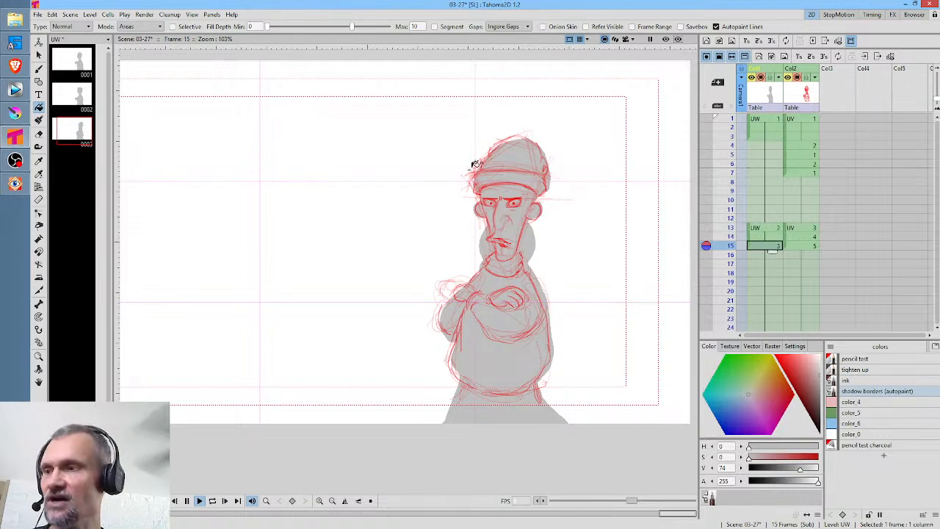
{"action": "key", "text": "b"}
{"action": "key", "text": "j"}
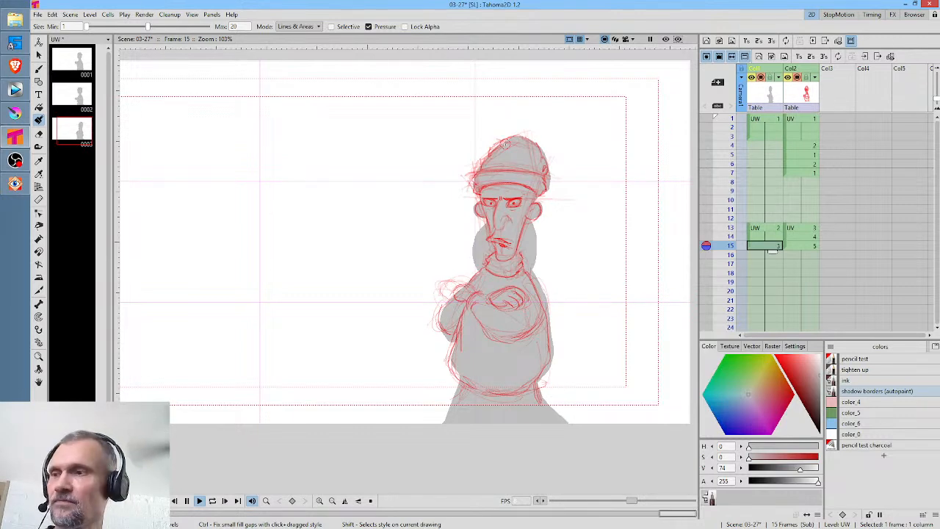
{"action": "key", "text": "b"}
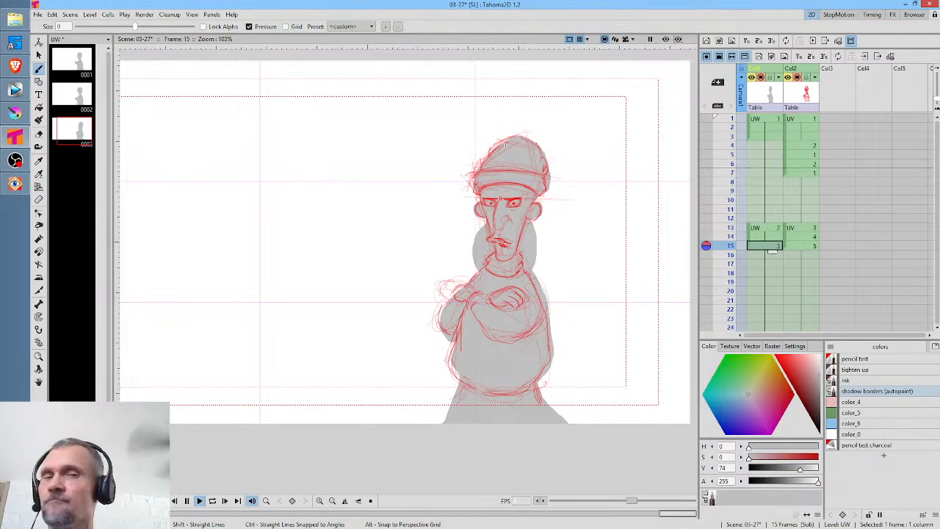
Return to the main scene and select frame 15 of the sub-scene column.
{"action": "key", "text": "ctrl+Up"}
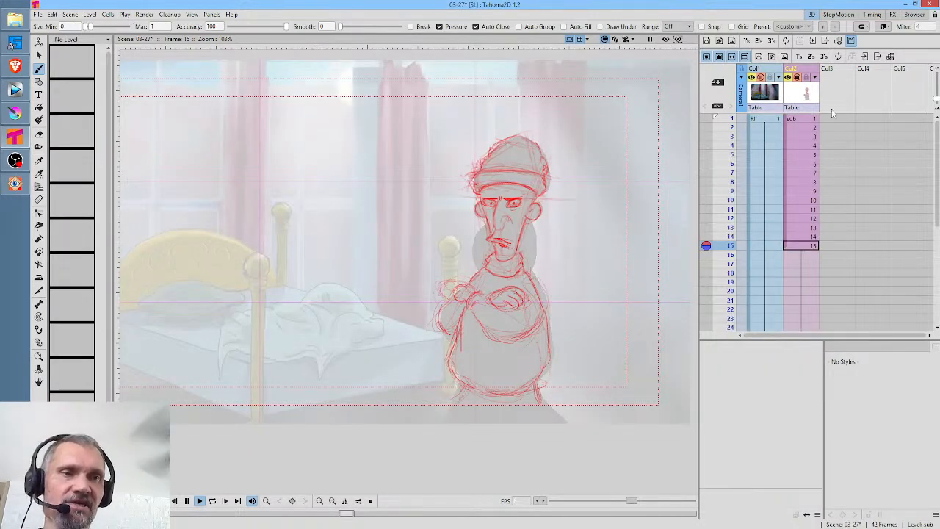
{"action": "left_click", "coordinate": [813, 246]}
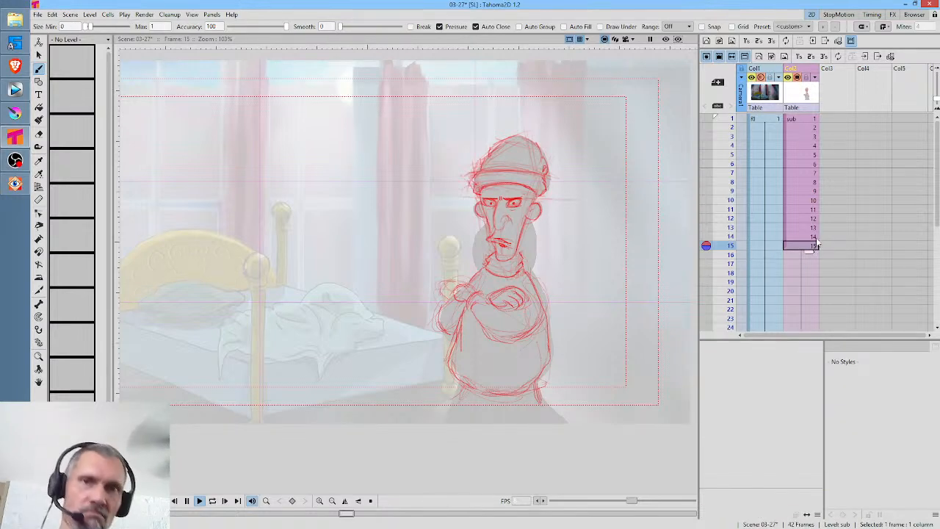
{"action": "left_click", "coordinate": [804, 90]}
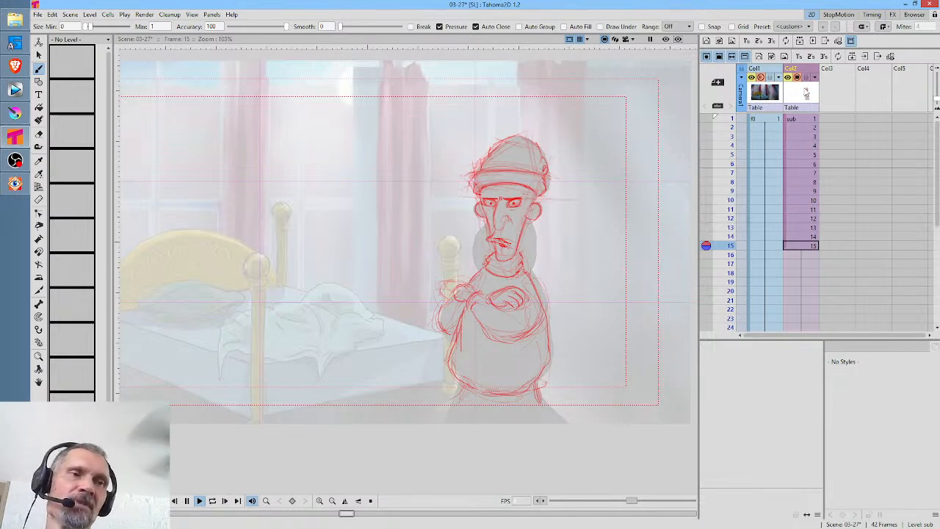
{"action": "key", "text": "ctrl+Down"}
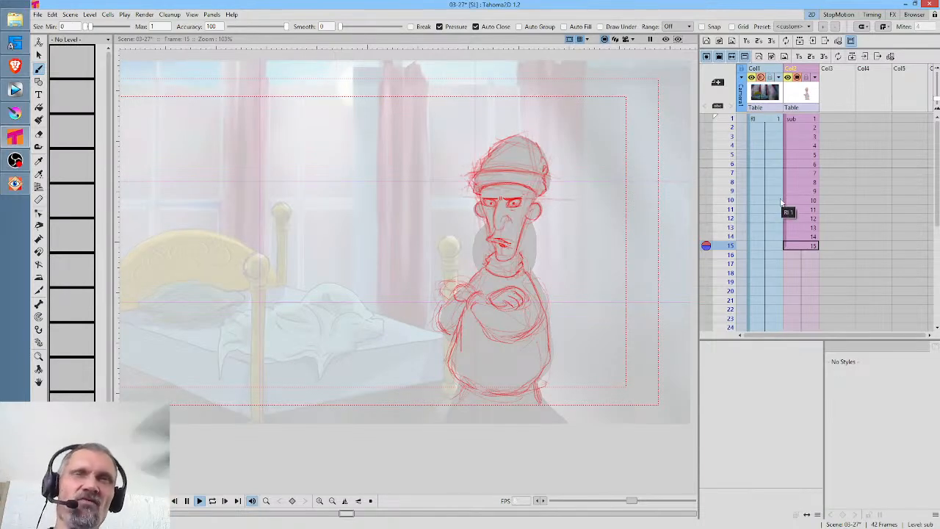
{"action": "left_click", "coordinate": [803, 248]}
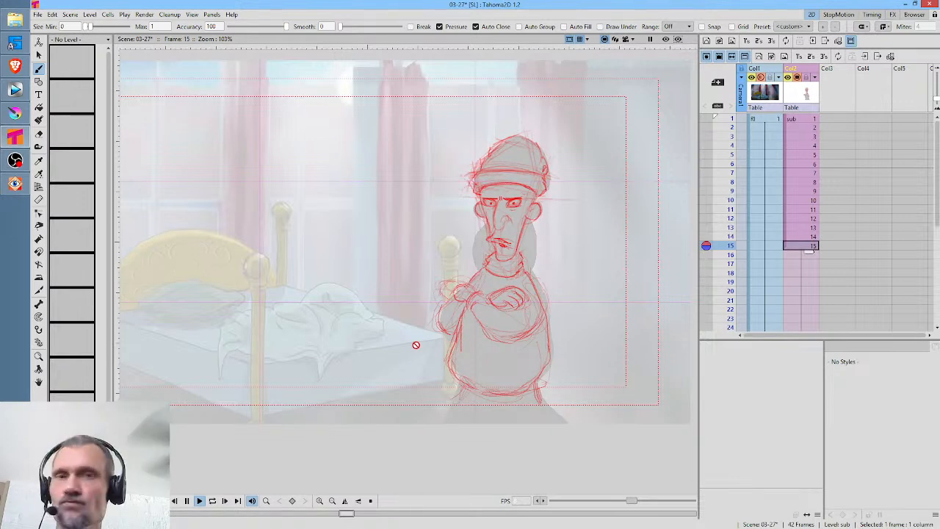
Create a Plastic mesh for the sub-scene with 24 px edges, 300 DPI and a 5-pixel margin, deleting the old mesh level entirely.
{"action": "key", "text": "x"}
{"action": "left_click", "coordinate": [57, 27]}
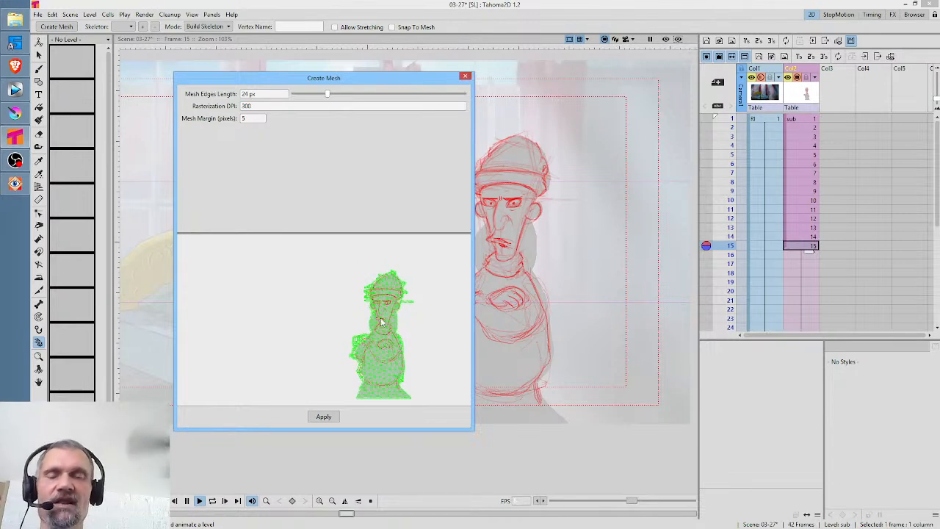
{"action": "left_click", "coordinate": [328, 416]}
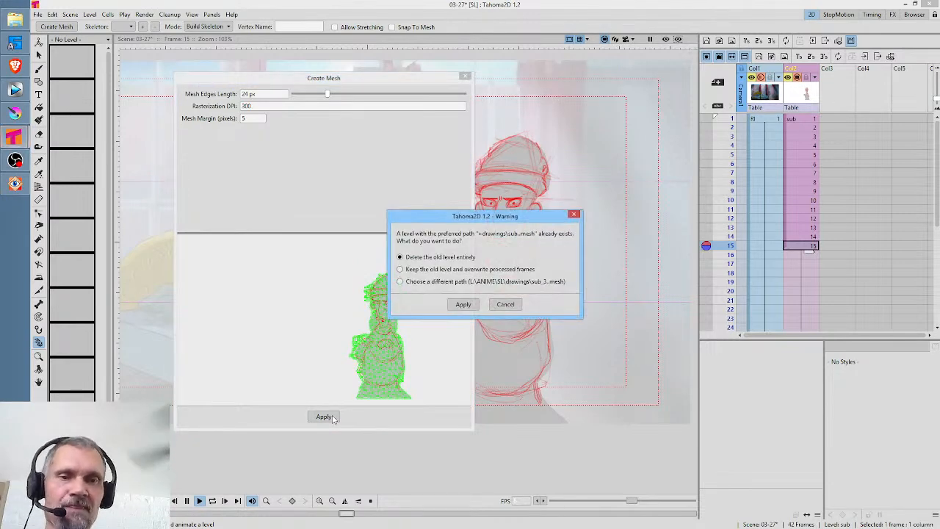
{"action": "left_click", "coordinate": [464, 304]}
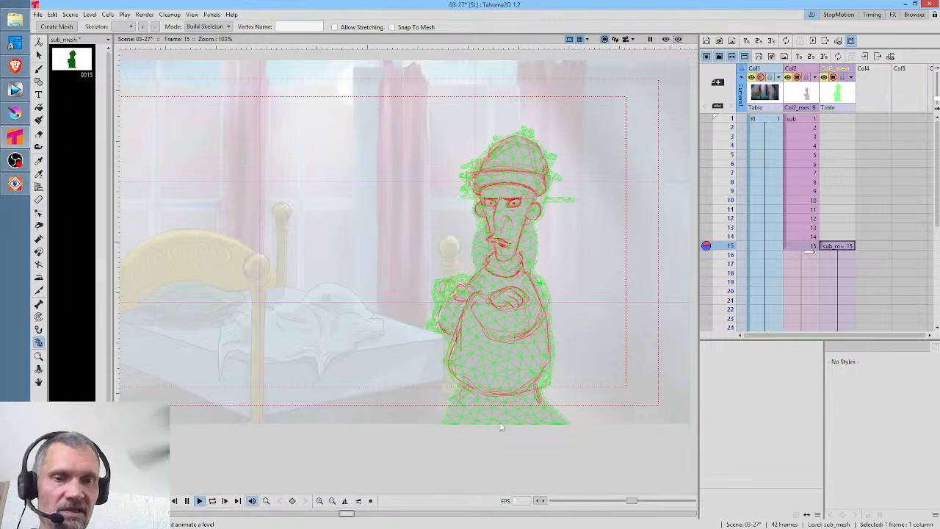
Build a vertical skeleton from a root below the figure through the waist, neck and chin up to the top of the hat.
{"action": "left_click", "coordinate": [500, 456]}
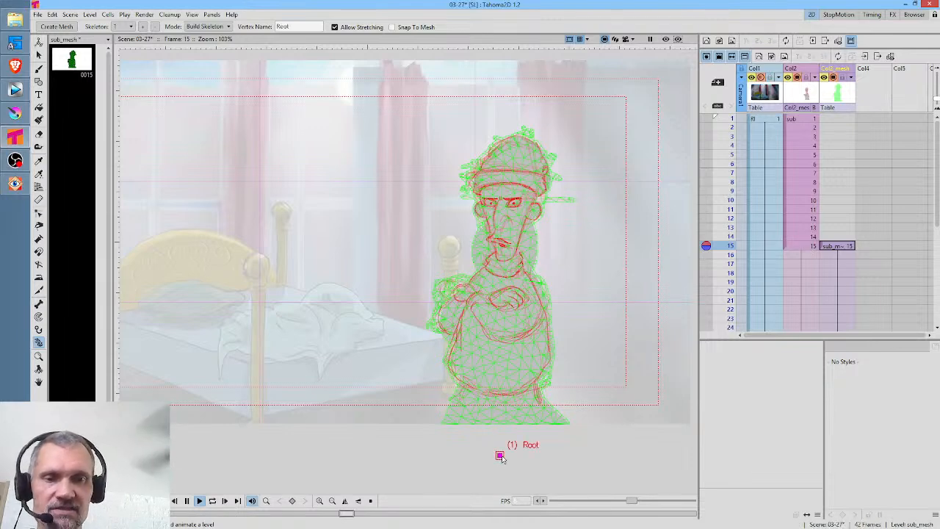
{"action": "left_click", "coordinate": [499, 401]}
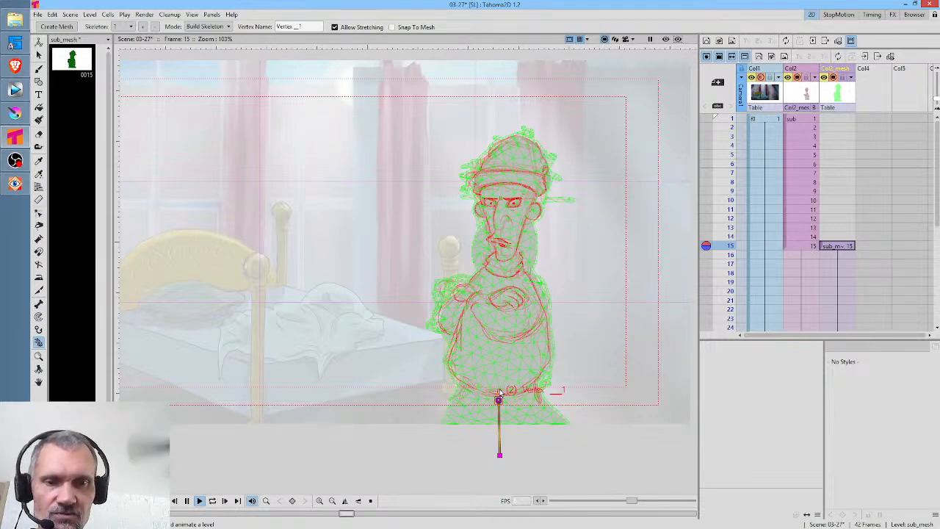
{"action": "left_click", "coordinate": [504, 268]}
{"action": "left_click", "coordinate": [504, 257]}
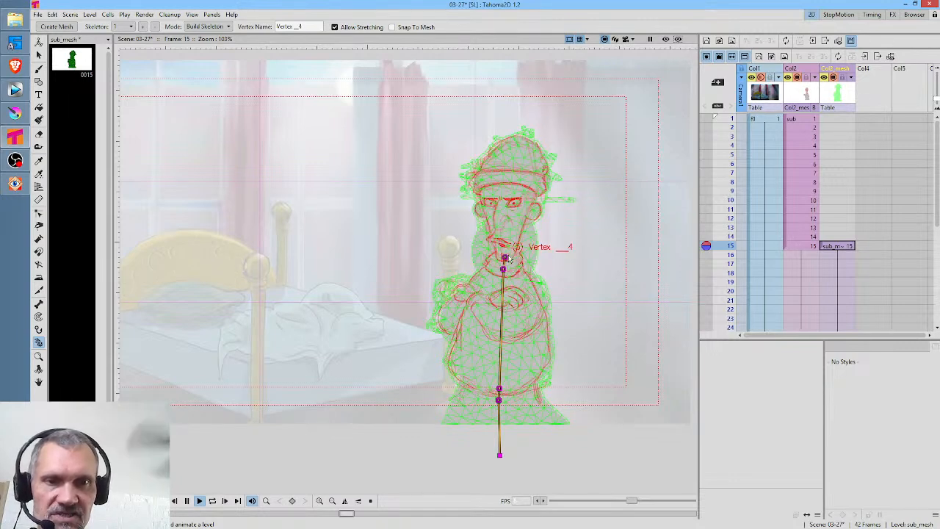
{"action": "left_click", "coordinate": [506, 178]}
{"action": "left_click", "coordinate": [515, 157]}
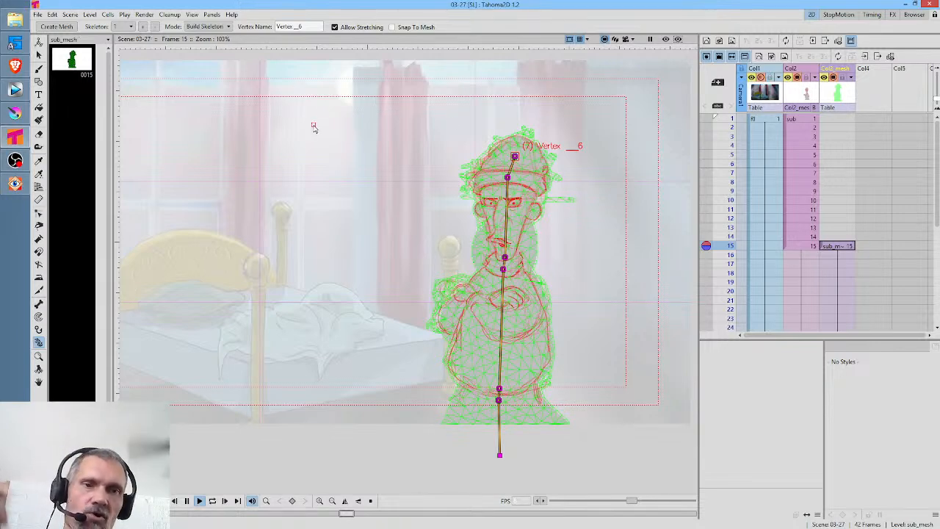
Switch the Plastic tool to Animate mode and tilt the head to an angle of 3.9° with the chin vertex.
{"action": "left_click", "coordinate": [226, 27]}
{"action": "left_click", "coordinate": [205, 58]}
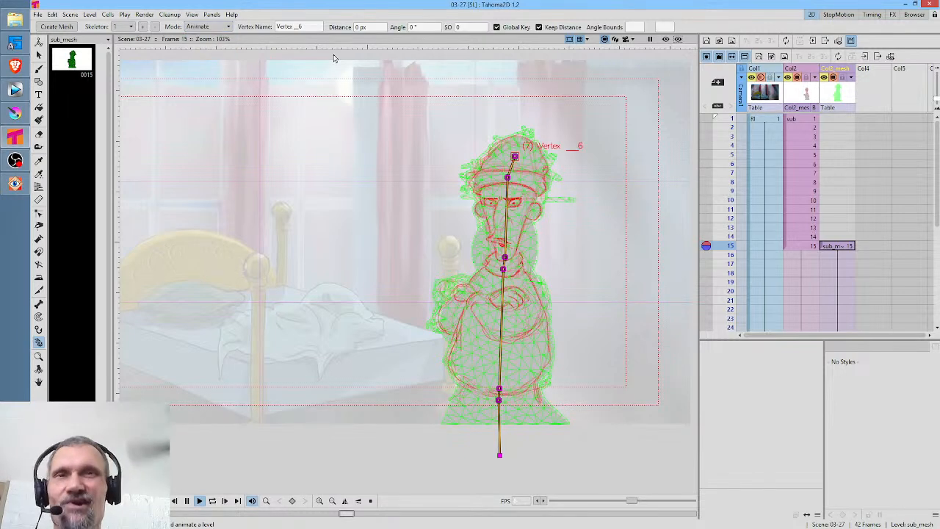
{"action": "mouse_move", "coordinate": [505, 258]}
{"action": "left_mouse_down"}
{"action": "mouse_move", "coordinate": [496, 257]}
{"action": "mouse_move", "coordinate": [505, 251]}
{"action": "left_mouse_up"}
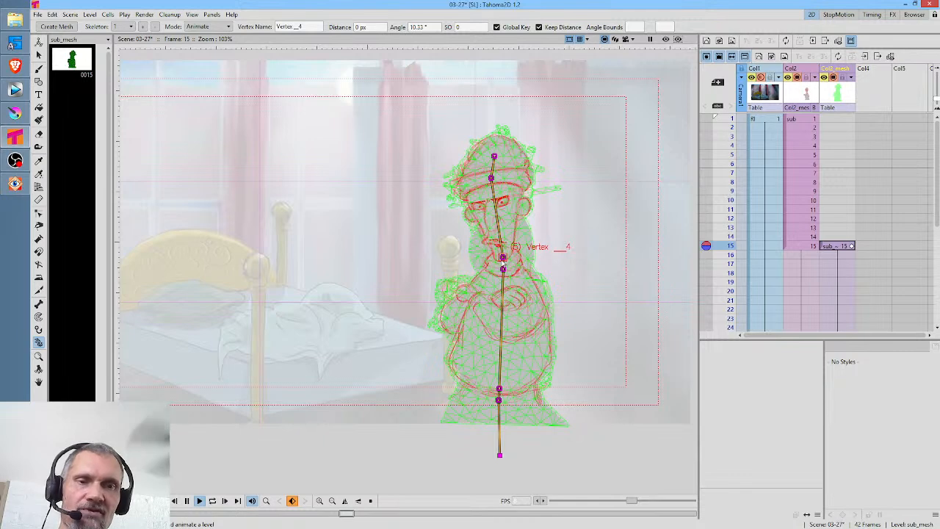
{"action": "left_click_drag", "start_coordinate": [505, 258], "coordinate": [504, 256]}
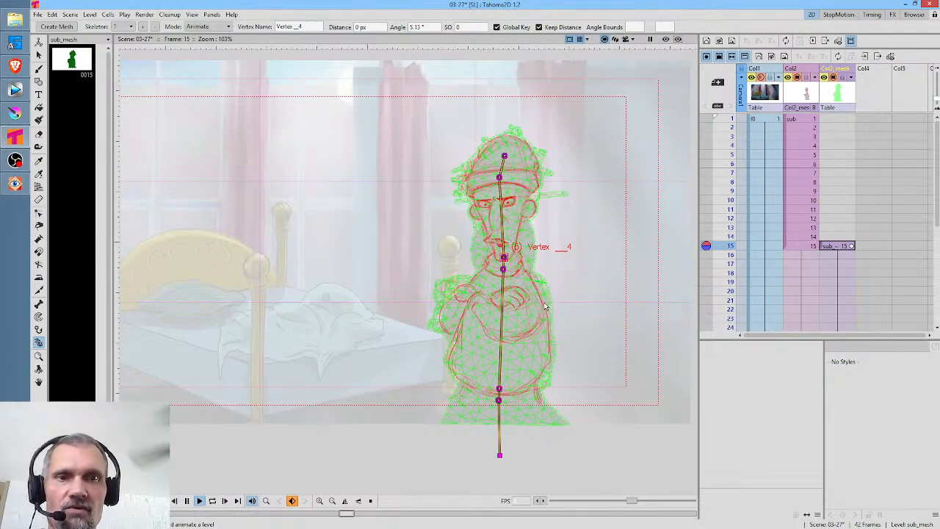
{"action": "left_click_drag", "start_coordinate": [506, 257], "coordinate": [505, 257]}
In Build Skeleton mode, add a two-vertex branch along the collar on each side of the neck-base vertex.
{"action": "left_click", "coordinate": [503, 268]}
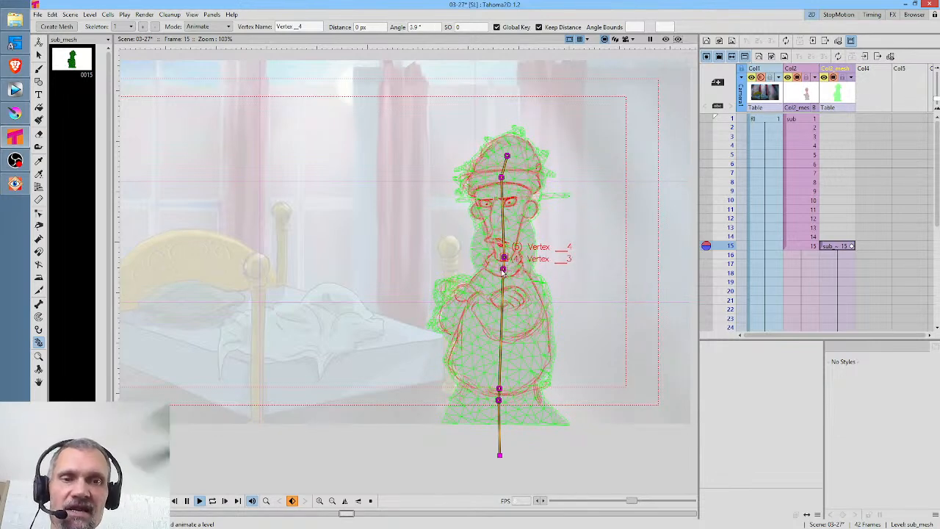
{"action": "left_click", "coordinate": [205, 26]}
{"action": "left_click", "coordinate": [204, 53]}
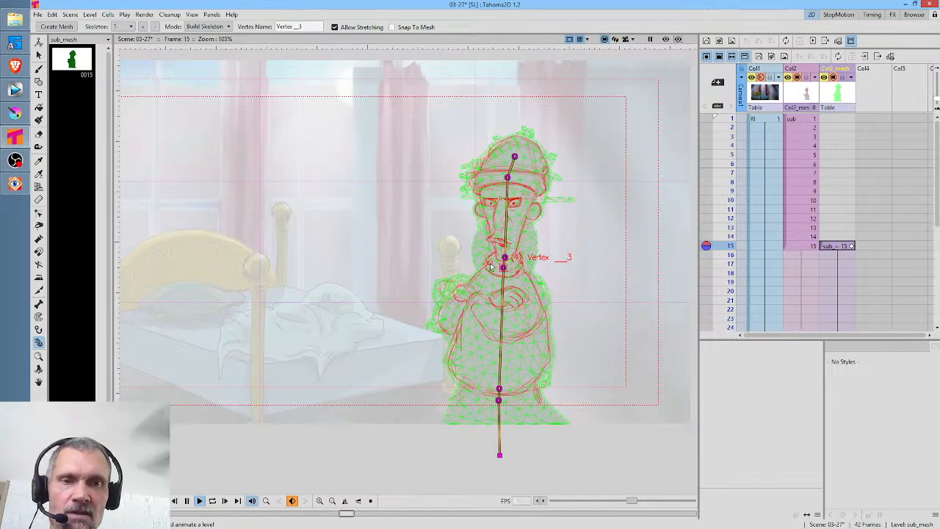
{"action": "left_click", "coordinate": [489, 264]}
{"action": "left_click", "coordinate": [482, 274]}
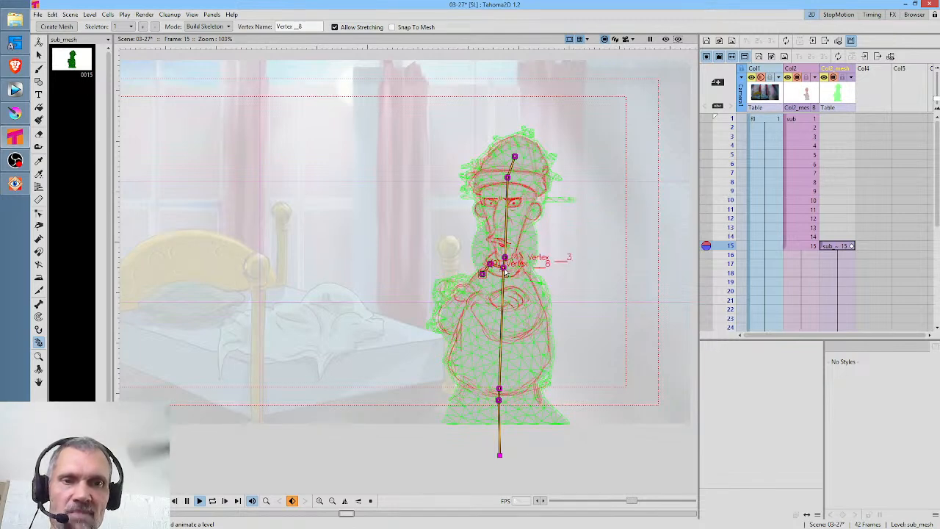
{"action": "left_click", "coordinate": [516, 264]}
{"action": "left_click", "coordinate": [521, 274]}
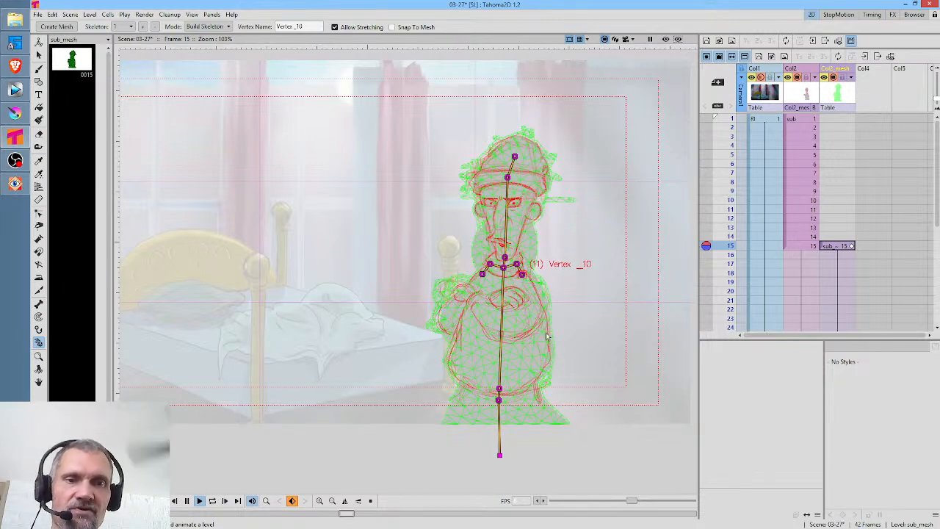
Return to Animate mode and try tilting the head with the chin vertex to test the collar branches.
{"action": "left_click", "coordinate": [200, 28]}
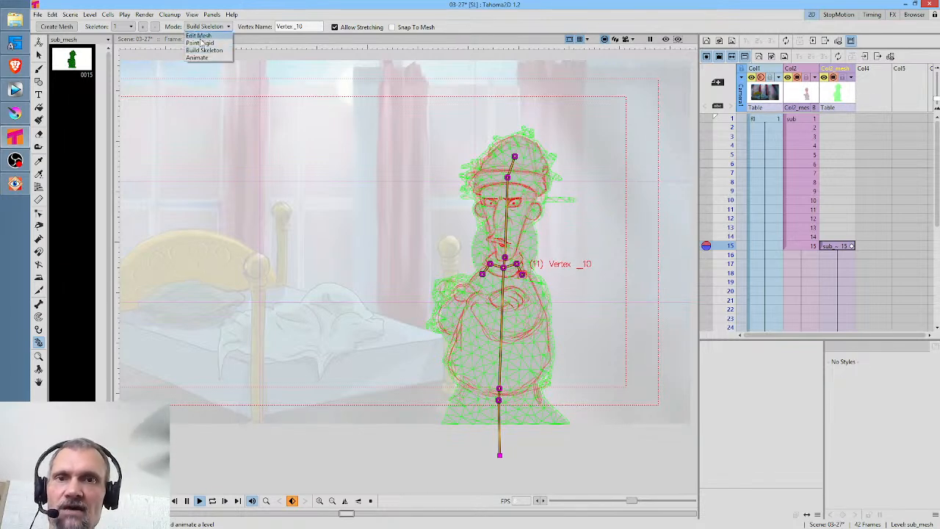
{"action": "left_click", "coordinate": [197, 58]}
{"action": "mouse_move", "coordinate": [505, 257]}
{"action": "left_mouse_down"}
{"action": "mouse_move", "coordinate": [496, 251]}
{"action": "mouse_move", "coordinate": [506, 252]}
{"action": "left_mouse_up"}
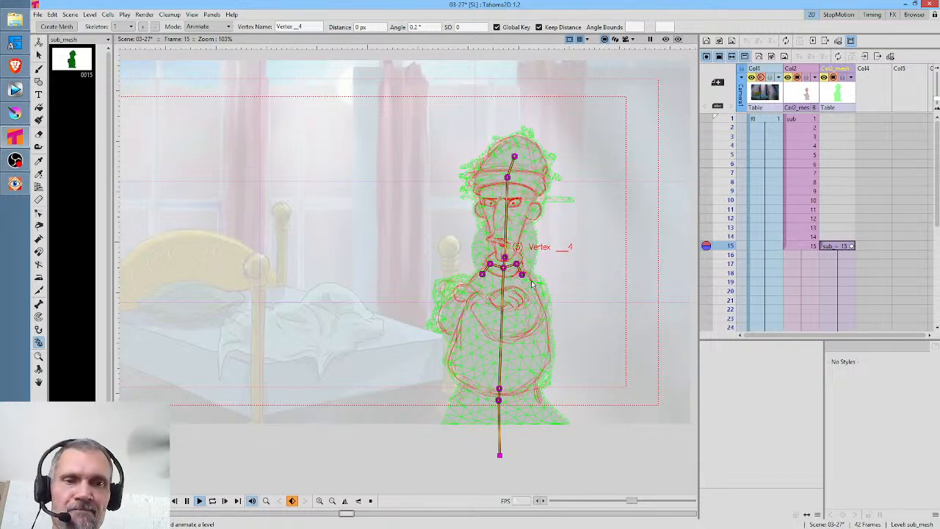
Undo the last head tilt and the added collar branches.
{"action": "key", "text": "ctrl+z"}
{"action": "key", "text": "ctrl+z"}
{"action": "key", "text": "ctrl+z"}
{"action": "key", "text": "ctrl+z"}
{"action": "key", "text": "ctrl+z"}
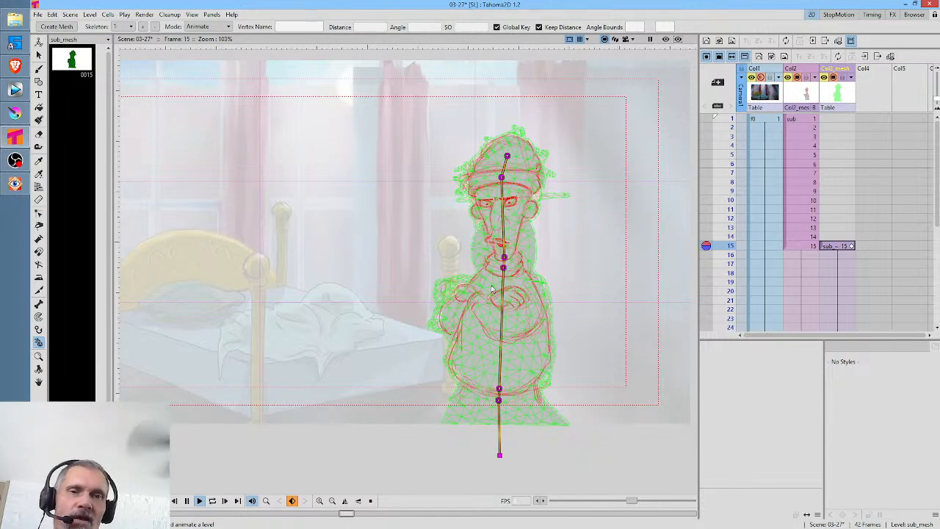
Lean the torso toward the bed to 4.63° with the neck-base vertex, scrub frames 1 to 15, and select frame 15 of the sub-scene column.
{"action": "mouse_move", "coordinate": [503, 257]}
{"action": "left_mouse_down"}
{"action": "mouse_move", "coordinate": [481, 265]}
{"action": "mouse_move", "coordinate": [529, 262]}
{"action": "mouse_move", "coordinate": [494, 270]}
{"action": "left_mouse_up"}
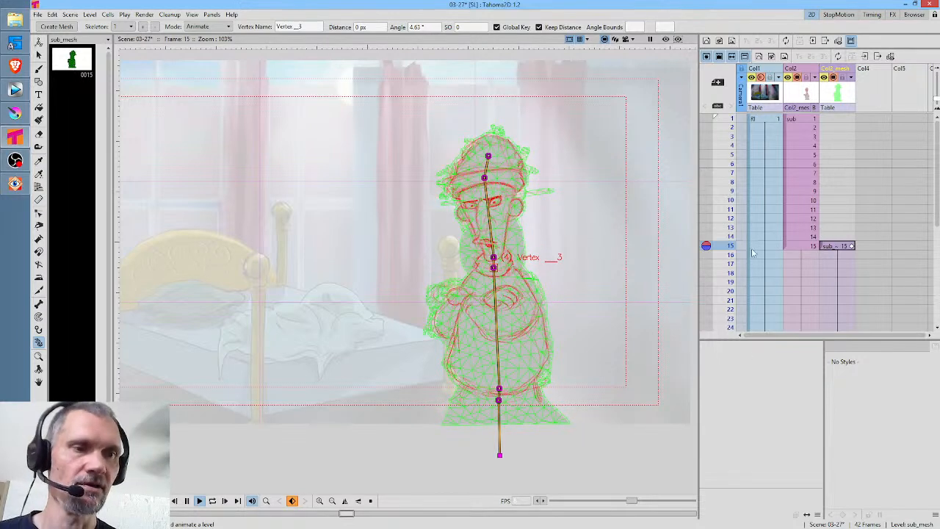
{"action": "left_click_drag", "start_coordinate": [731, 118], "coordinate": [734, 250]}
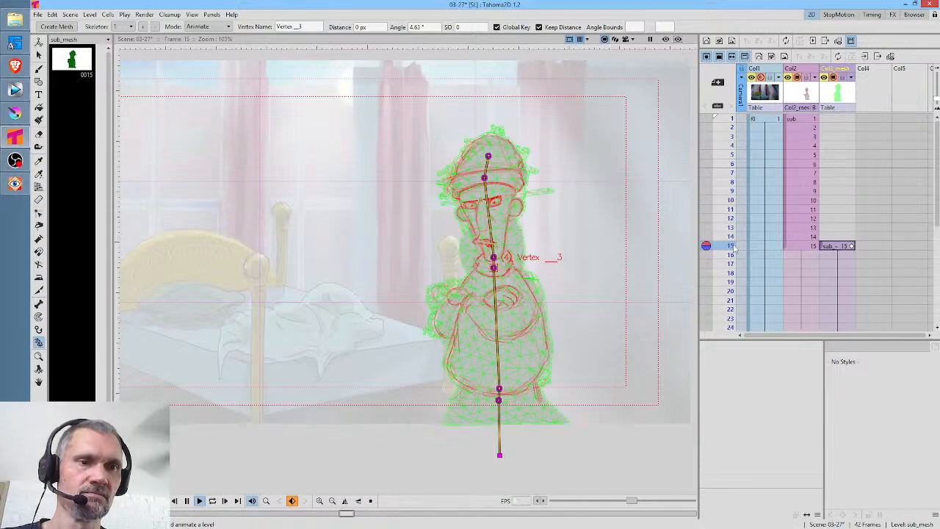
{"action": "left_click", "coordinate": [812, 247]}
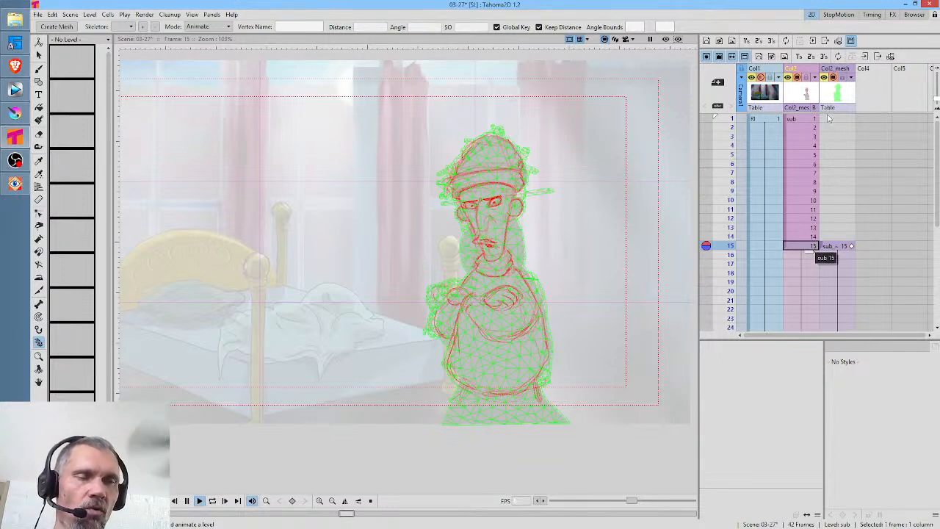
Check the sub-scene column at frames 1 and 15 and its mesh skeleton at frame 15.
{"action": "left_click", "coordinate": [805, 119]}
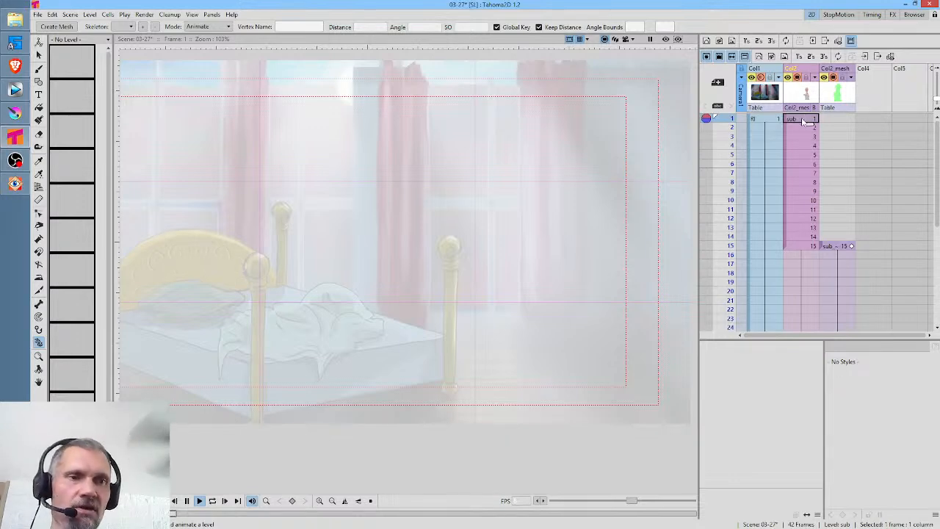
{"action": "left_click", "coordinate": [798, 247]}
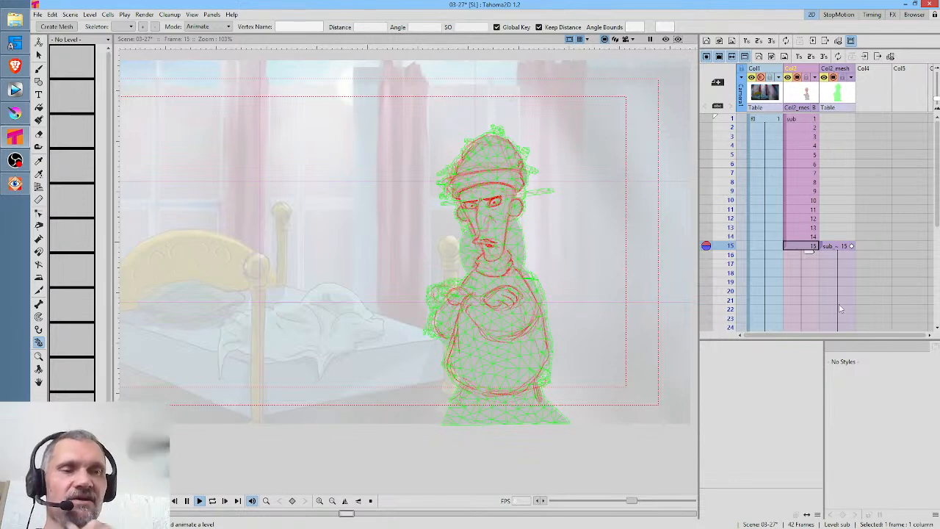
{"action": "left_click", "coordinate": [843, 246]}
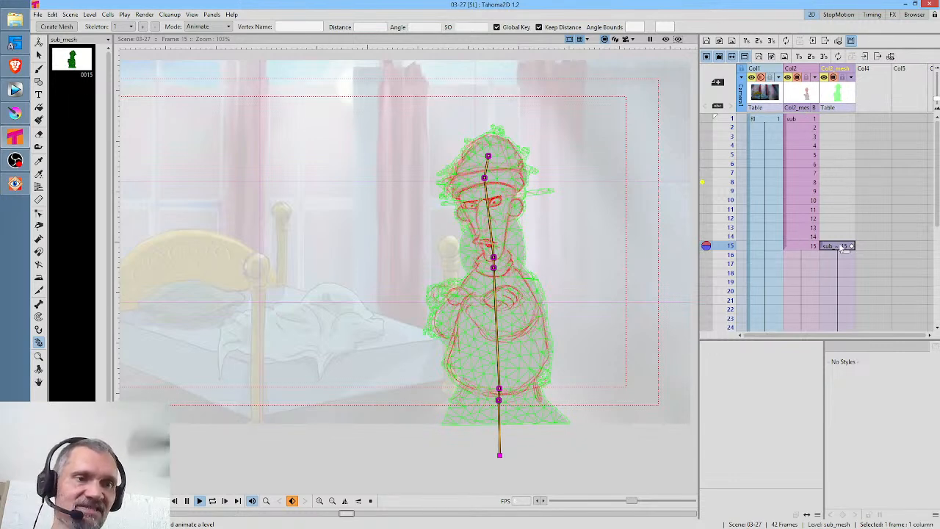
{"action": "left_click", "coordinate": [800, 248]}
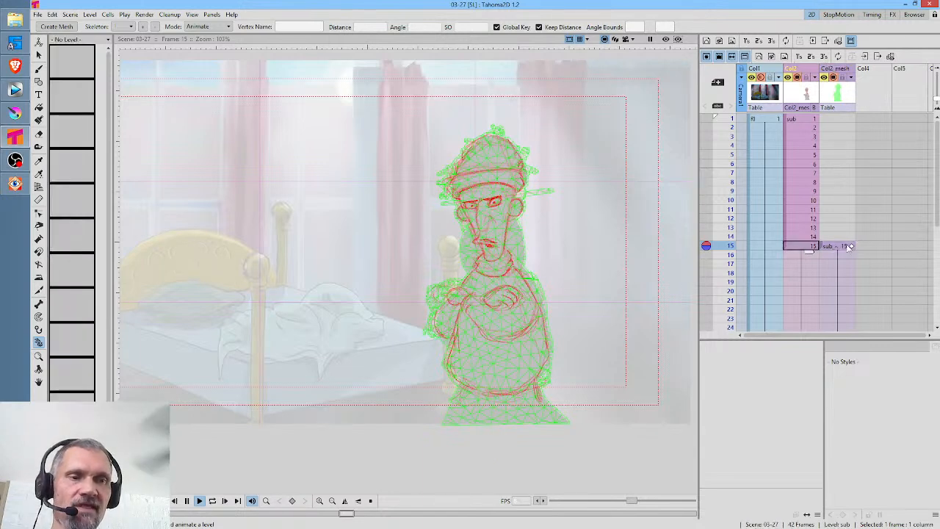
{"action": "left_click", "coordinate": [839, 247]}
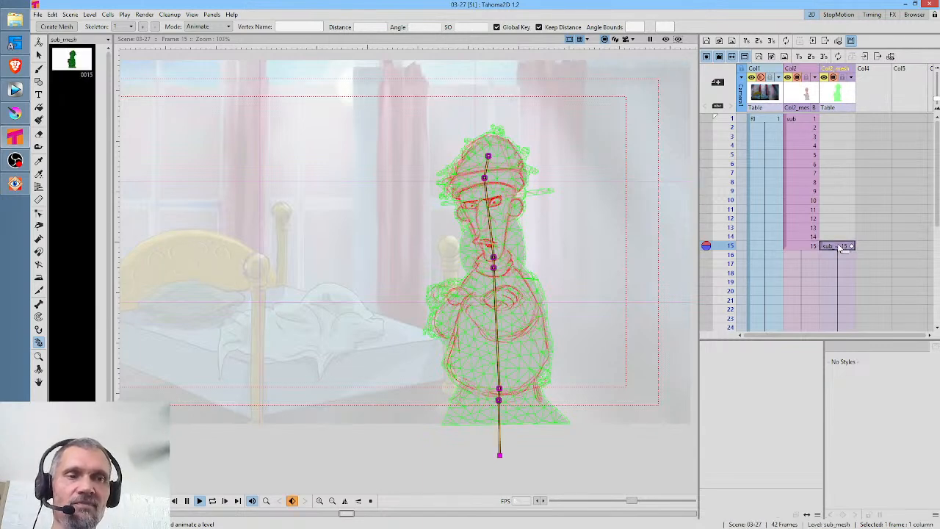
Open the sub-scene at frame 1 and create a one-frame vector level in its empty third column.
{"action": "left_click", "coordinate": [812, 120]}
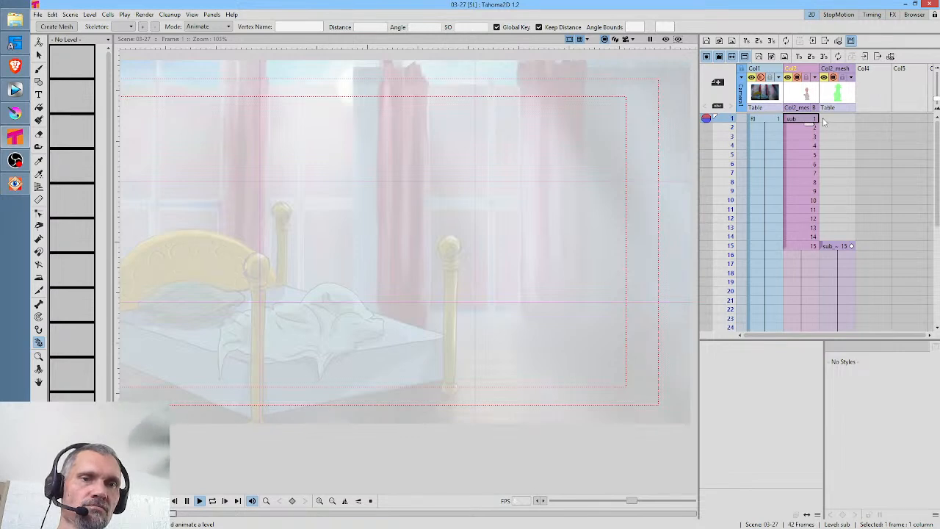
{"action": "scroll", "coordinate": [634, 222], "scroll_direction": "down", "scroll_amount": 2}
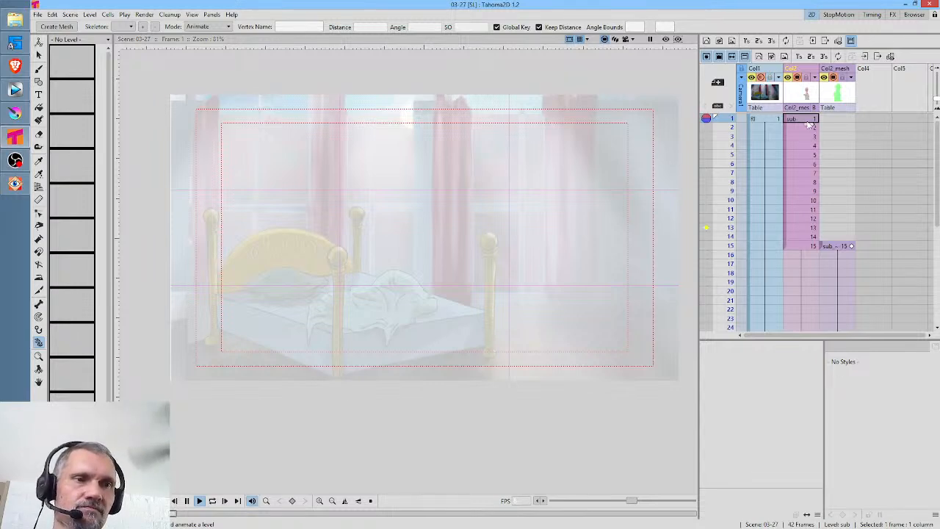
{"action": "double_click", "coordinate": [806, 122]}
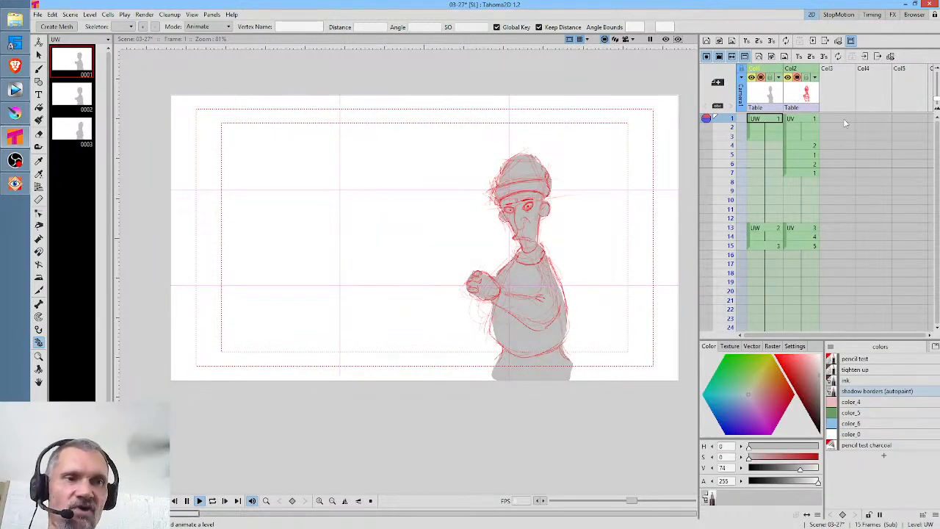
{"action": "left_click", "coordinate": [843, 118]}
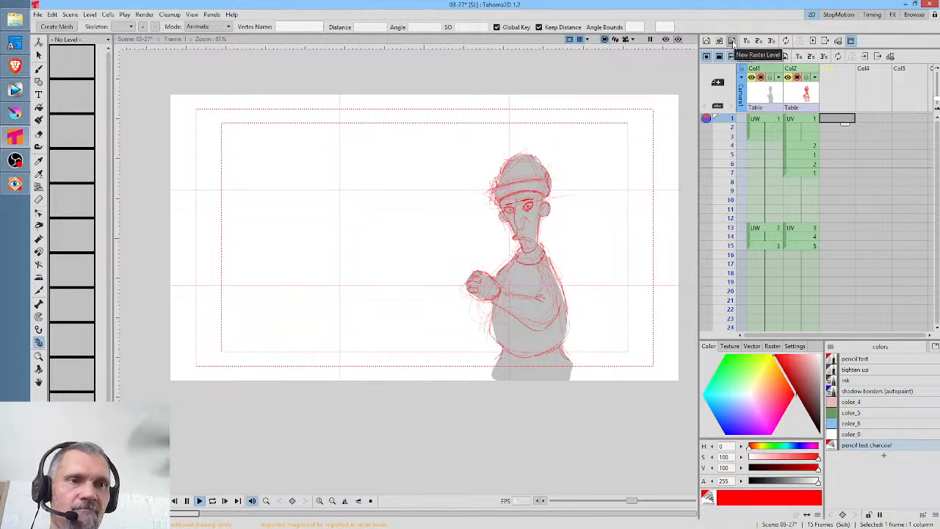
{"action": "left_click", "coordinate": [708, 42]}
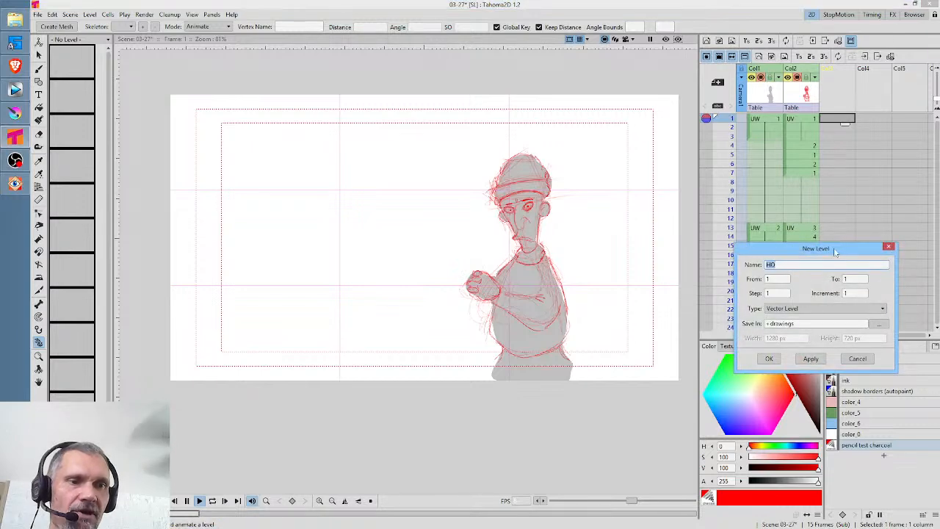
{"action": "left_click", "coordinate": [769, 359]}
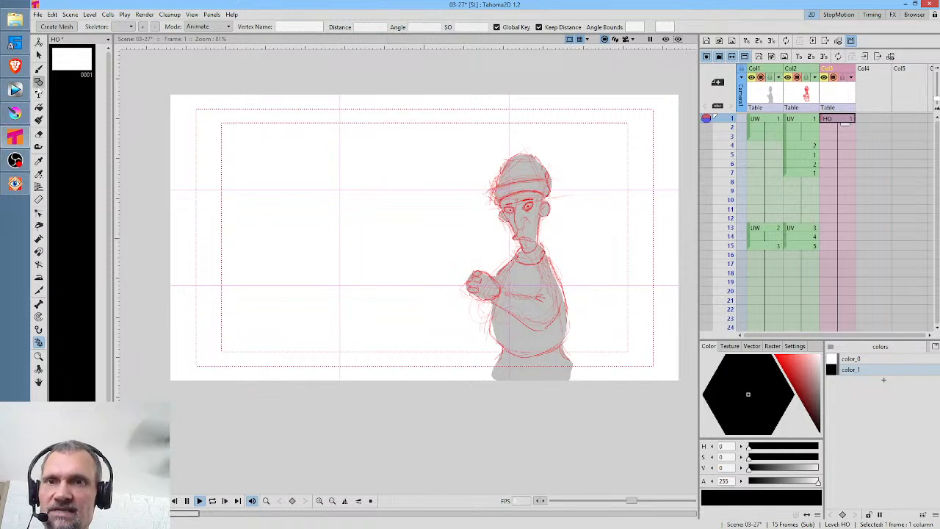
Draw a black-filled rectangle extending beyond the camera frame and move its column behind the character levels.
{"action": "left_click", "coordinate": [39, 81]}
{"action": "left_click_drag", "start_coordinate": [135, 87], "coordinate": [691, 413]}
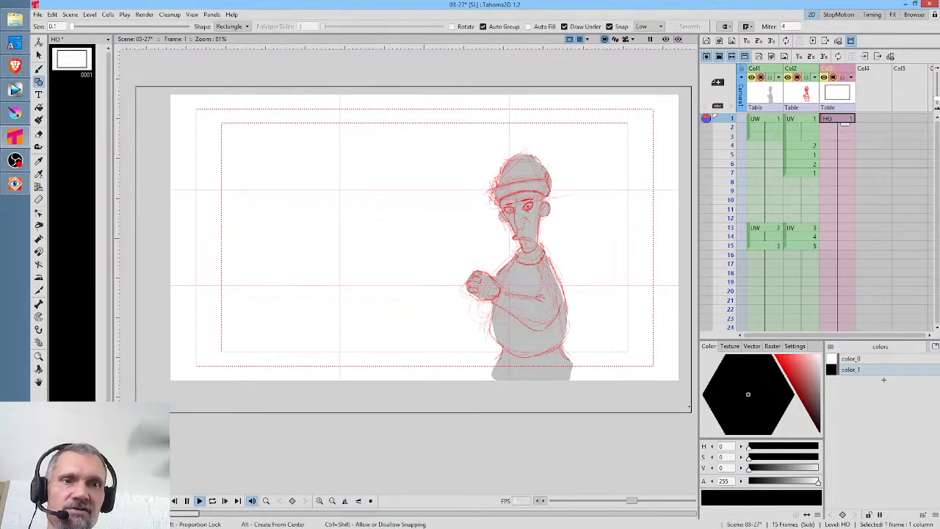
{"action": "key", "text": "f"}
{"action": "left_click", "coordinate": [282, 214]}
{"action": "left_click_drag", "start_coordinate": [840, 79], "coordinate": [763, 71]}
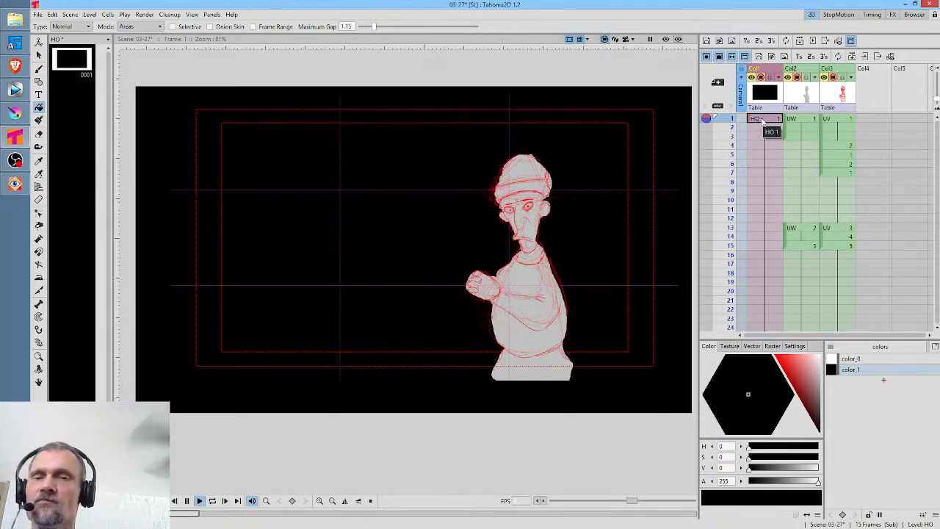
Exit the sub-scene and check the mesh column's skeleton at frame 1 with the Plastic tool.
{"action": "key", "text": "ctrl+Up"}
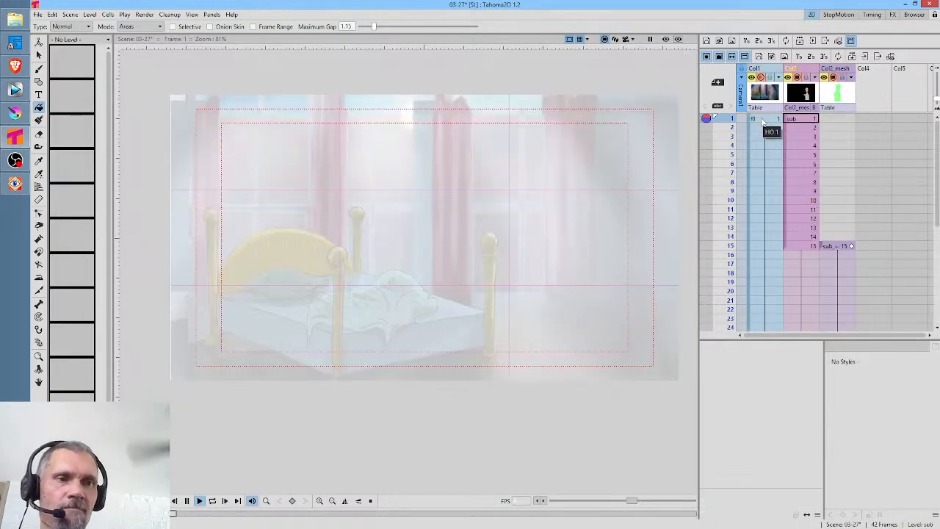
{"action": "left_click", "coordinate": [837, 120]}
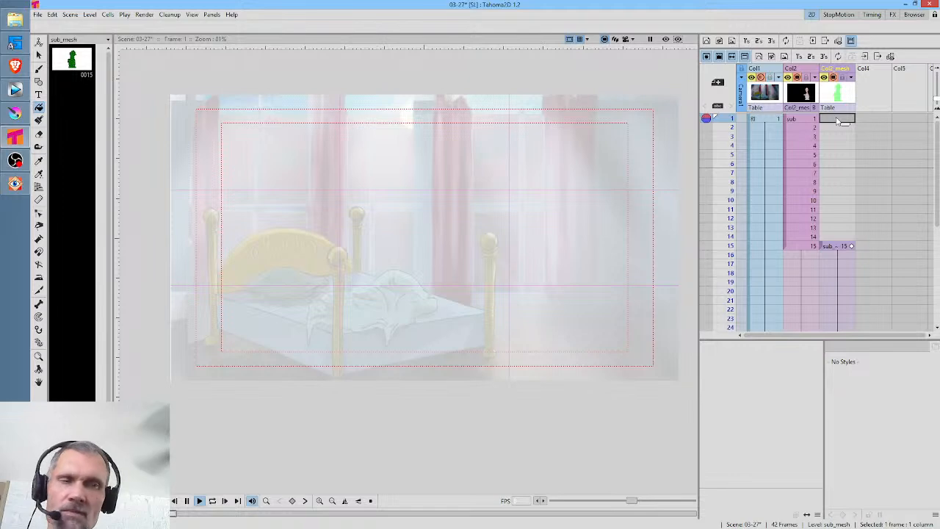
{"action": "key", "text": "k"}
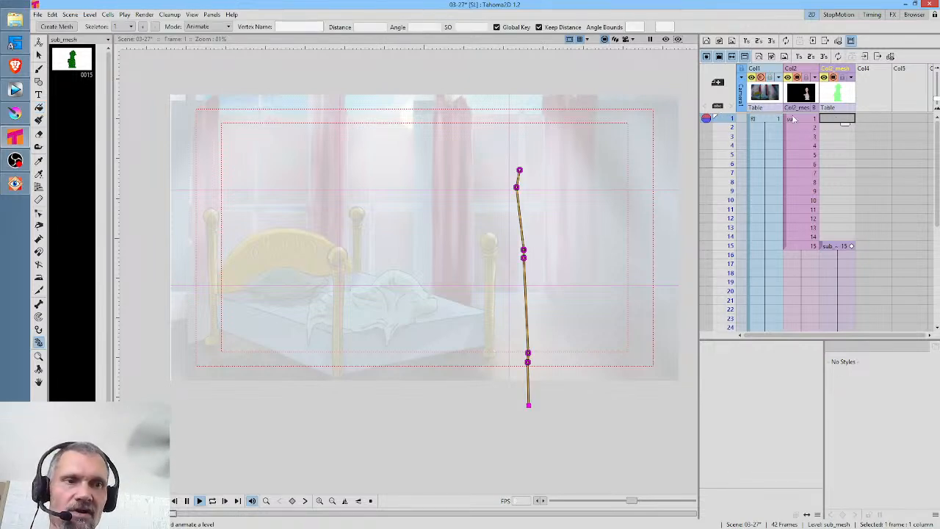
{"action": "left_click", "coordinate": [870, 119]}
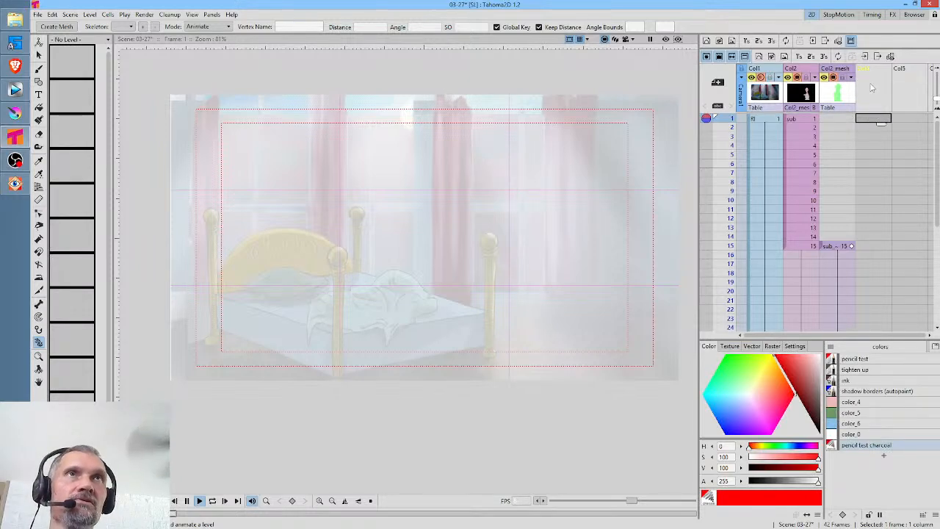
{"action": "key", "text": "Left"}
{"action": "left_click", "coordinate": [870, 120]}
Create a mesh from frame 1 of the sub-scene column with 24 px edges, 300 DPI and a 5-pixel margin, saved to a different path.
{"action": "left_click", "coordinate": [810, 120]}
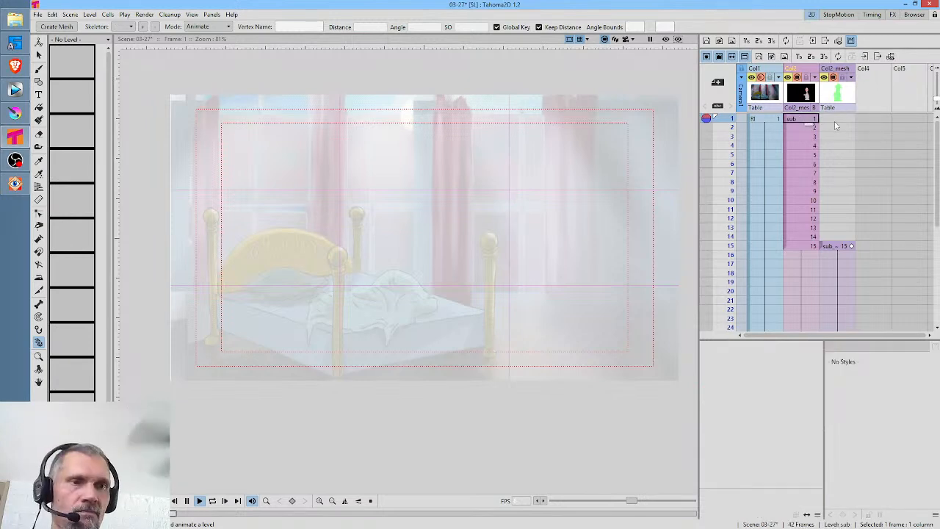
{"action": "left_click", "coordinate": [57, 27]}
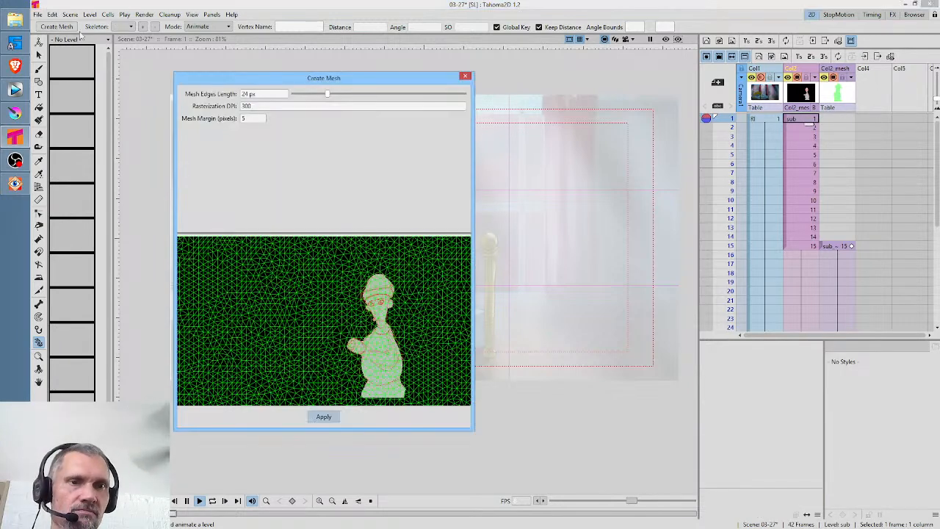
{"action": "left_click", "coordinate": [324, 416]}
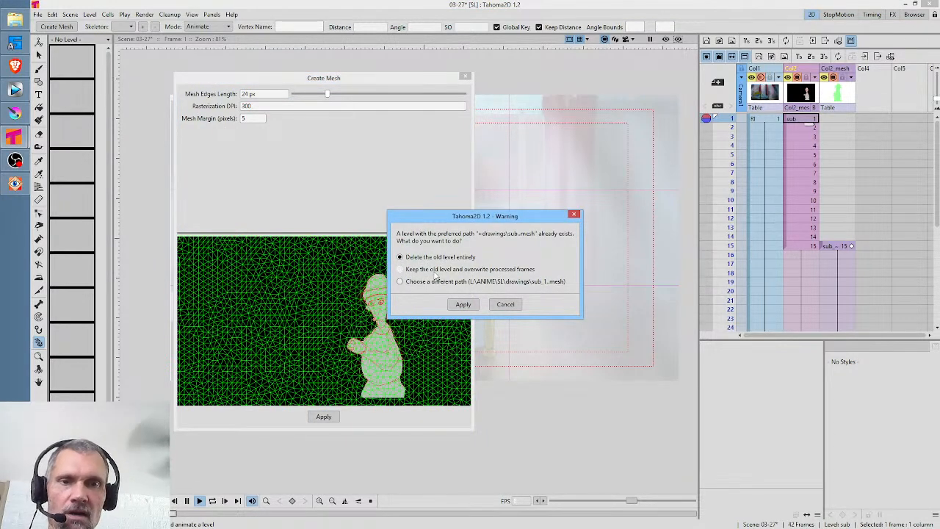
{"action": "left_click", "coordinate": [436, 271]}
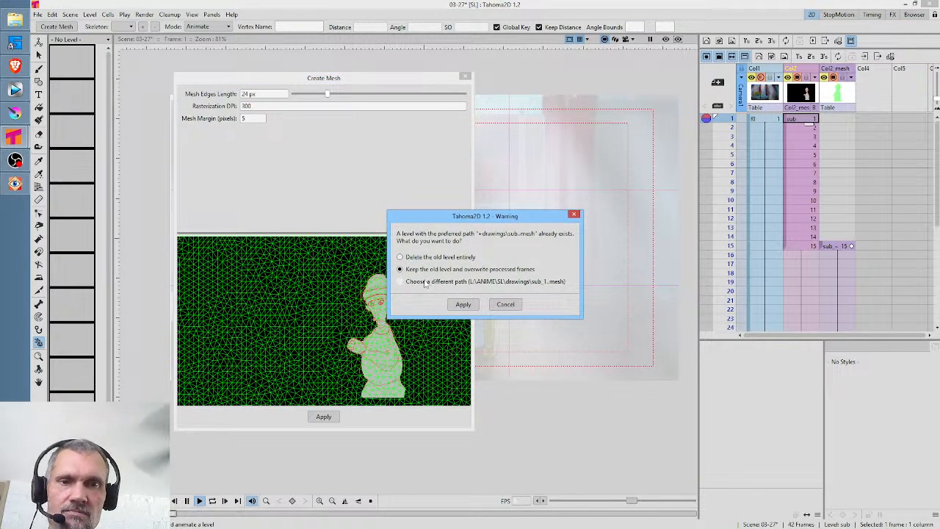
{"action": "left_click", "coordinate": [465, 305]}
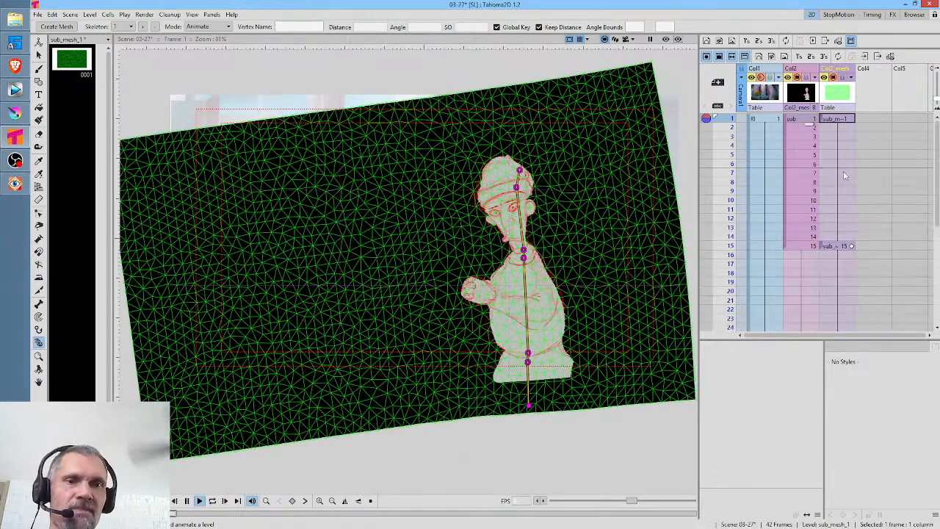
Scrub the mesh to frame 13, reopen the sub-scene and hide the black rectangle's column.
{"action": "mouse_move", "coordinate": [716, 123]}
{"action": "left_mouse_down"}
{"action": "mouse_move", "coordinate": [724, 255]}
{"action": "mouse_move", "coordinate": [727, 229]}
{"action": "left_mouse_up"}
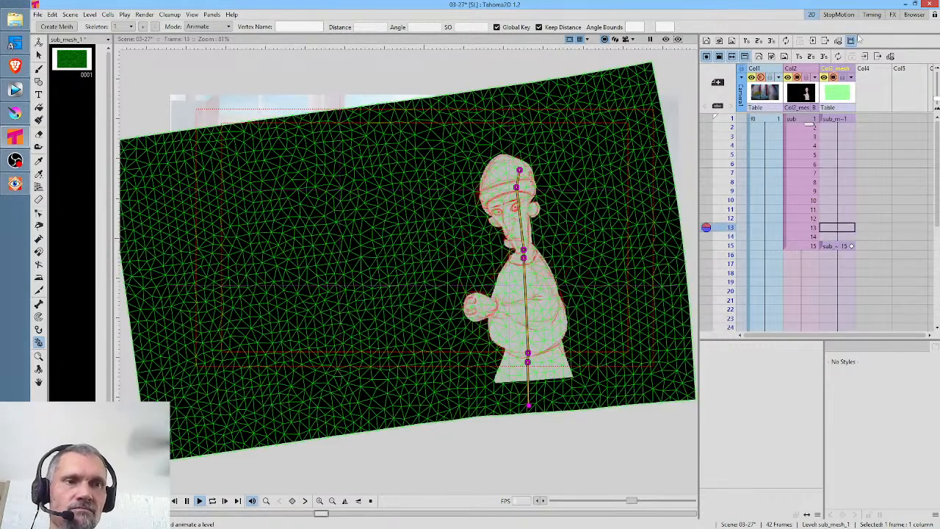
{"action": "left_click", "coordinate": [806, 94]}
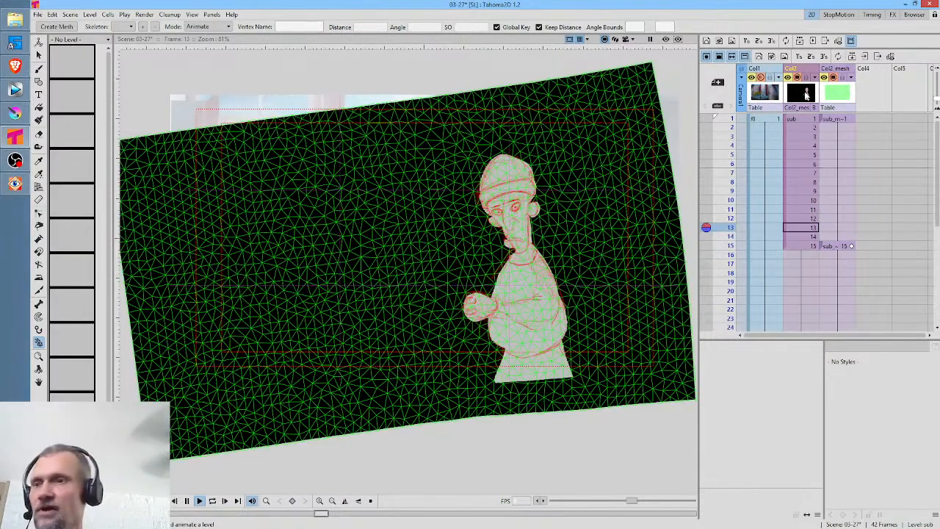
{"action": "double_click", "coordinate": [806, 94]}
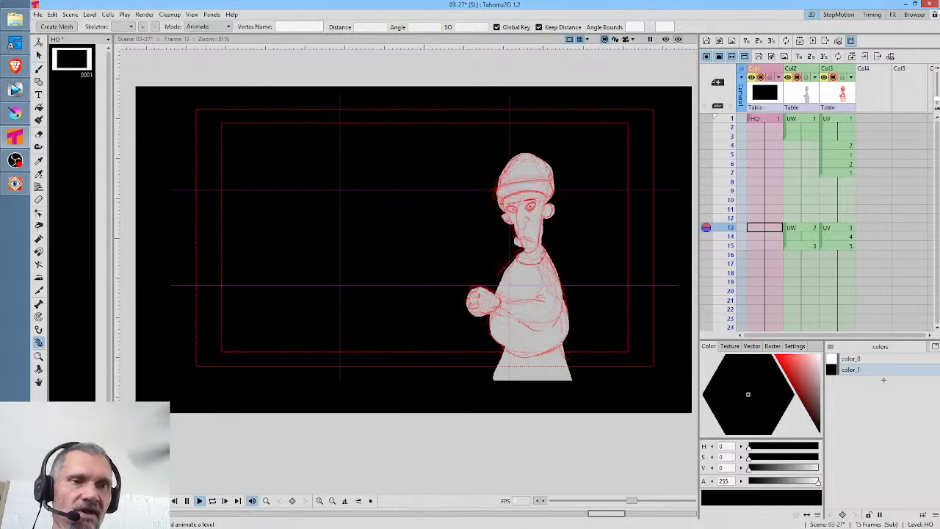
{"action": "left_click", "coordinate": [752, 78]}
{"action": "left_click", "coordinate": [752, 78]}
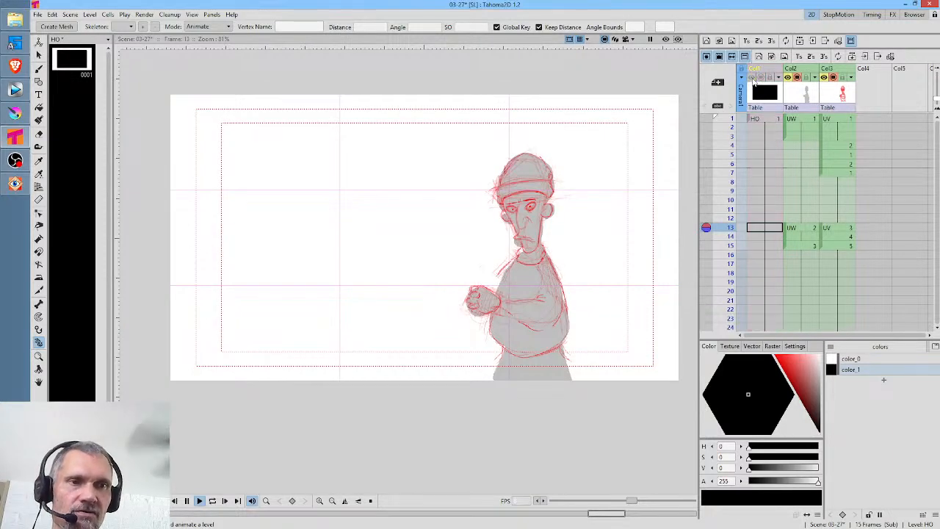
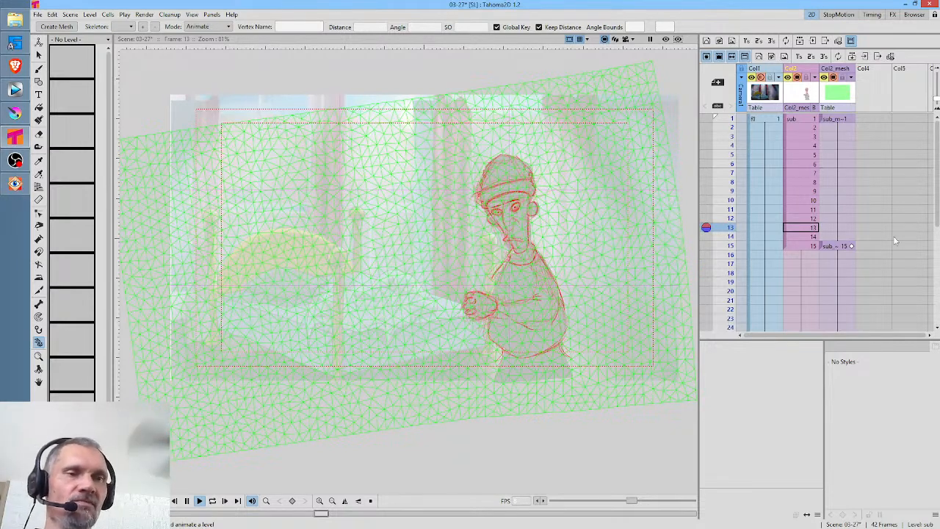
Move frames 1 to 14 of the sub-scene column into the empty column after the mesh.
{"action": "left_click_drag", "start_coordinate": [810, 122], "coordinate": [804, 239]}
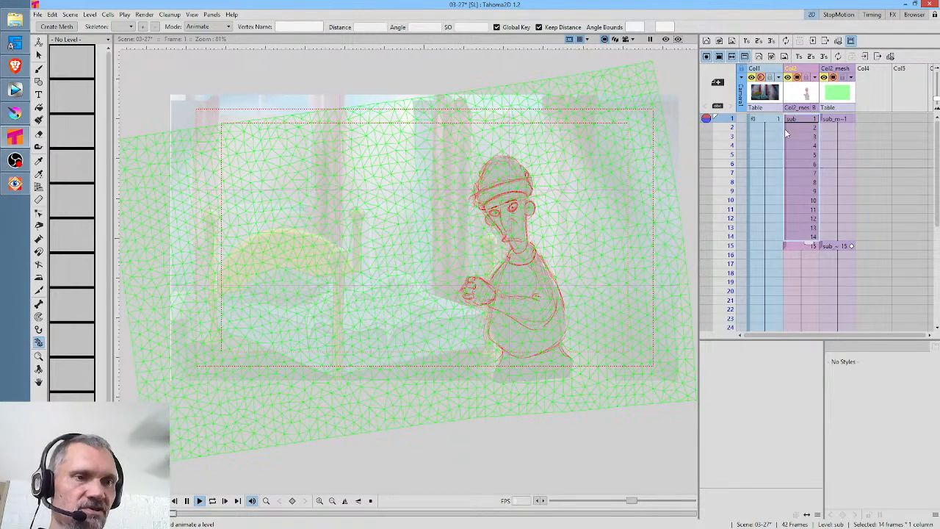
{"action": "left_click_drag", "start_coordinate": [786, 132], "coordinate": [864, 132]}
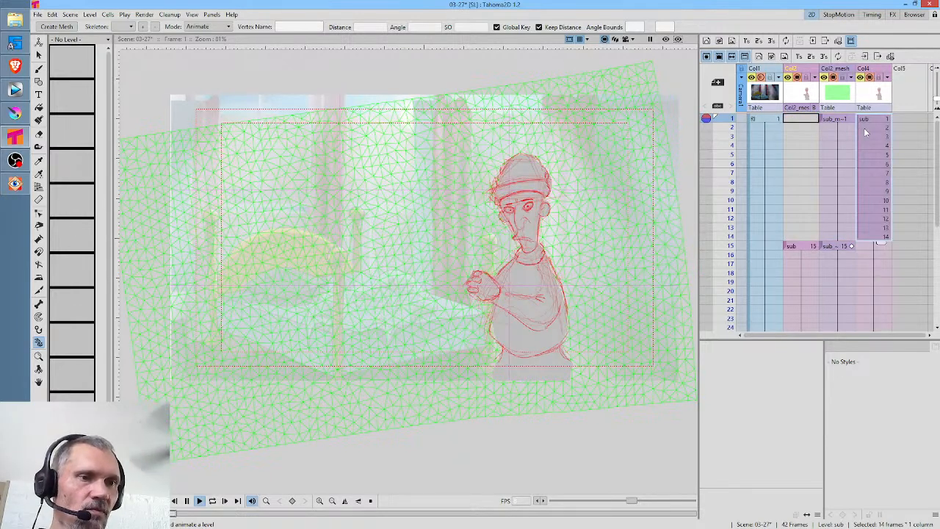
{"action": "left_click", "coordinate": [875, 119]}
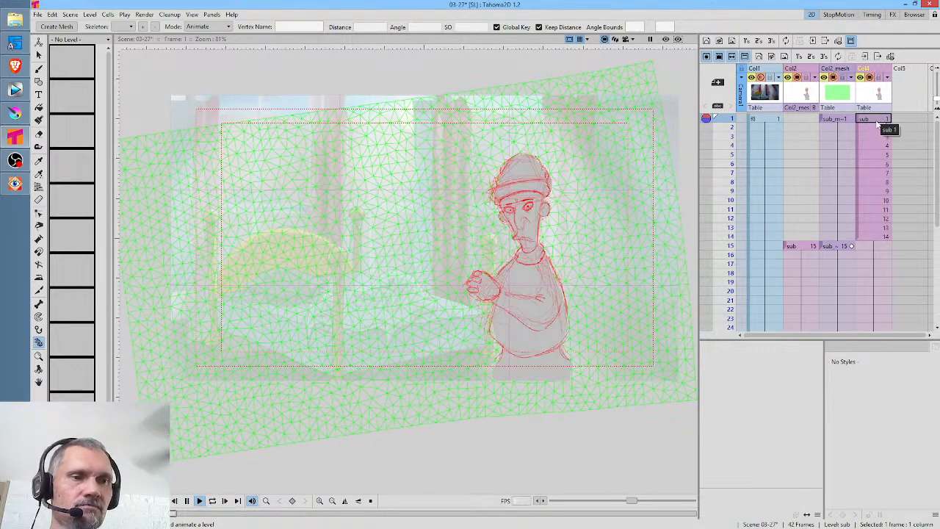
Delete the full-frame mesh from frames 1 to 14 of the mesh column.
{"action": "left_click", "coordinate": [835, 121]}
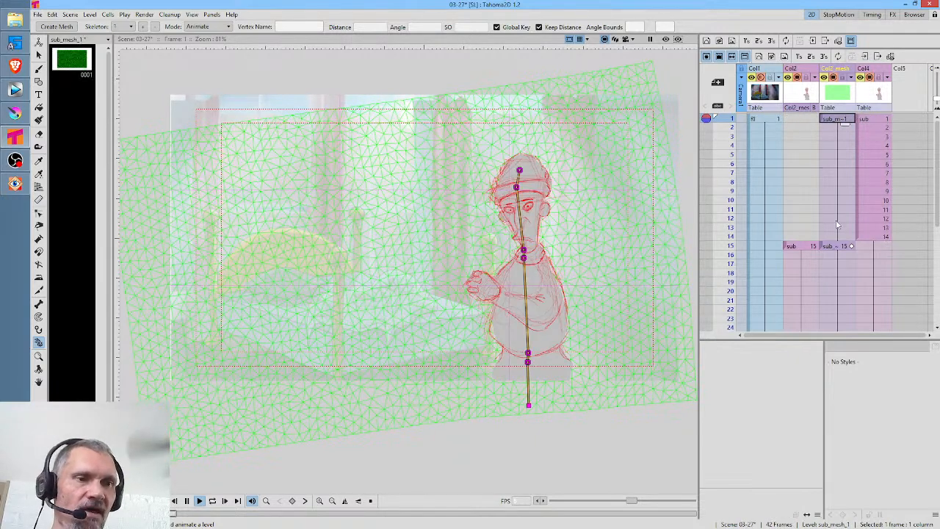
{"action": "left_click", "coordinate": [832, 236], "text": "shift"}
{"action": "key", "text": "Delete"}
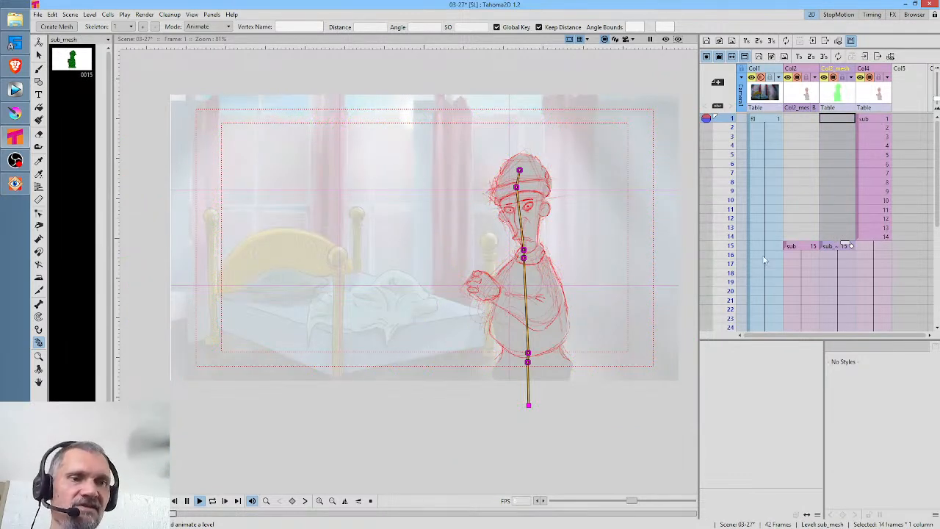
Place the column with sub-scene frames 1 to 14 directly after the background column and compare frames 14 and 15.
{"action": "left_click", "coordinate": [832, 247]}
{"action": "left_click", "coordinate": [803, 245]}
{"action": "left_click_drag", "start_coordinate": [879, 71], "coordinate": [801, 71]}
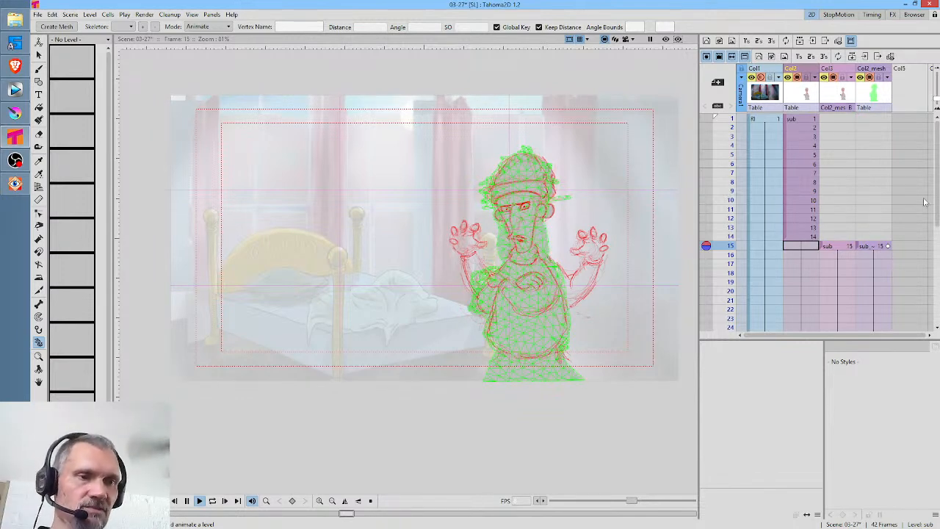
{"action": "left_click", "coordinate": [812, 237]}
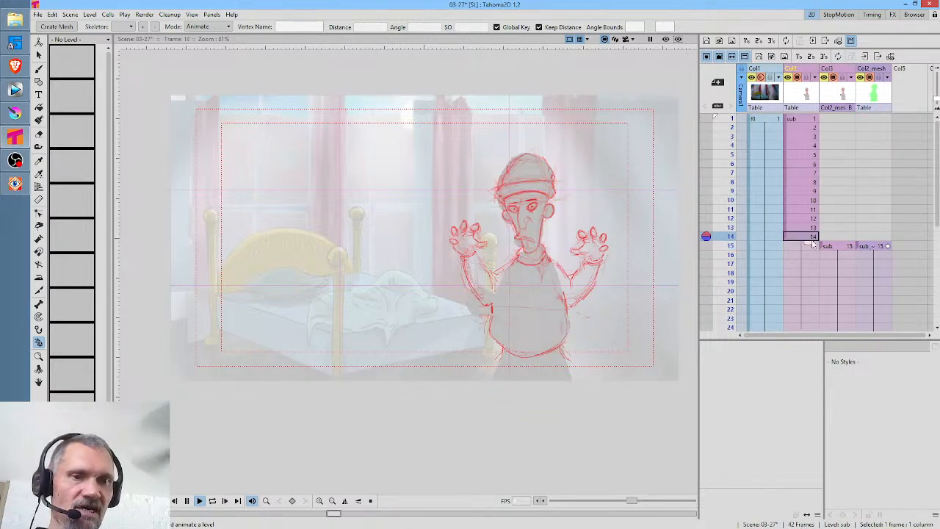
{"action": "left_click", "coordinate": [832, 248]}
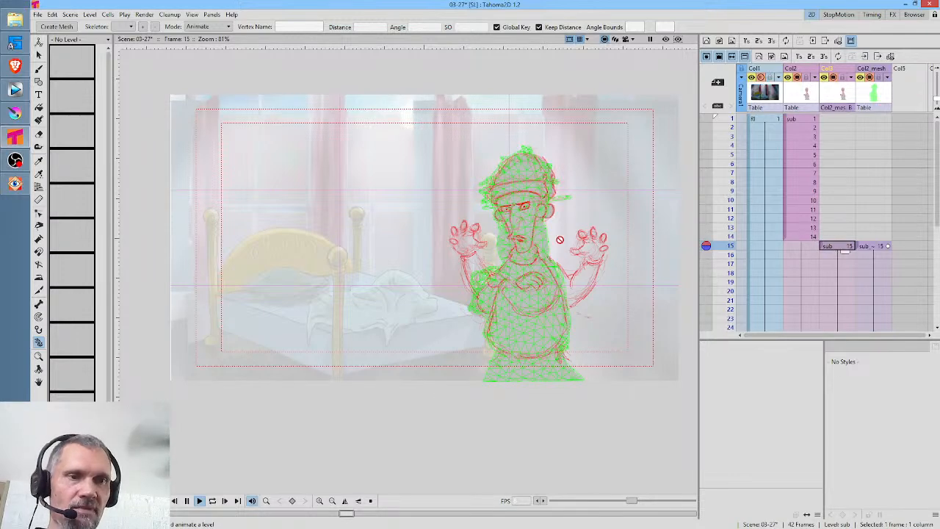
Undo the column split so sub-scene frames 1 to 14 and their full-frame mesh return to their original columns.
{"action": "key", "text": "ctrl+z"}
{"action": "key", "text": "ctrl+z"}
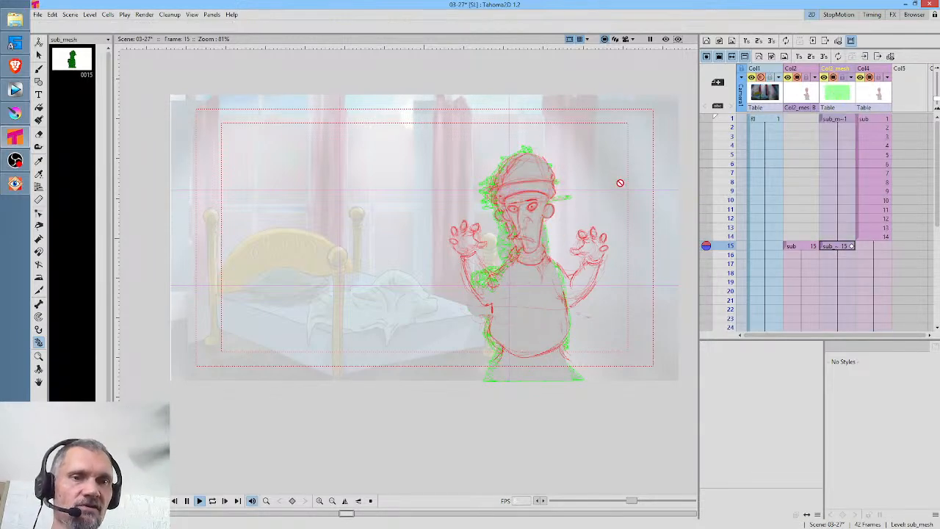
{"action": "key", "text": "ctrl+z"}
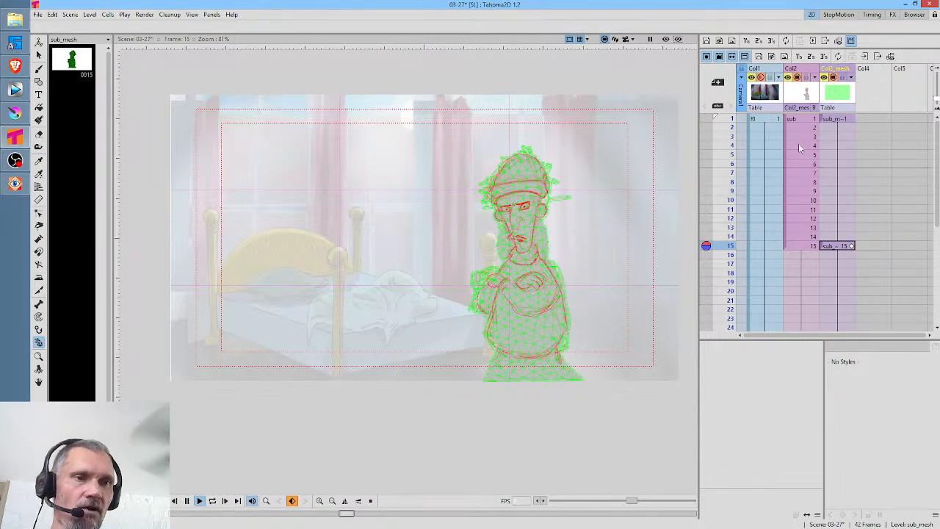
Pose the full-frame mesh at frame 1 with the Plastic tool, shifting the neck and forehead vertices slightly to the right.
{"action": "left_click", "coordinate": [810, 120]}
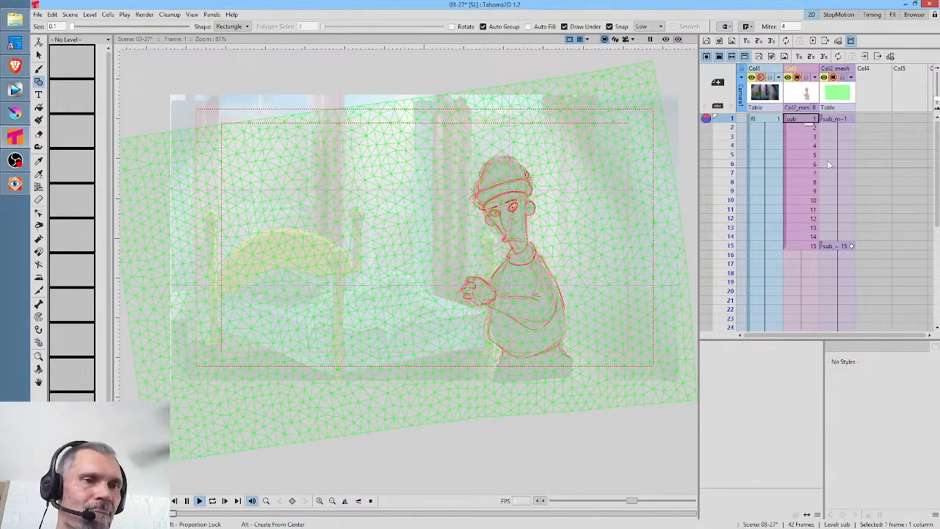
{"action": "left_click", "coordinate": [838, 119]}
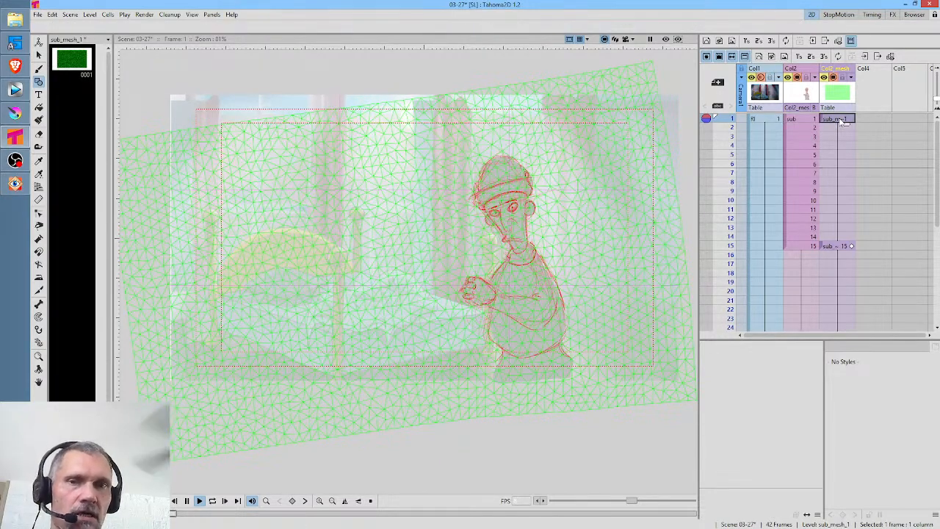
{"action": "key", "text": "k"}
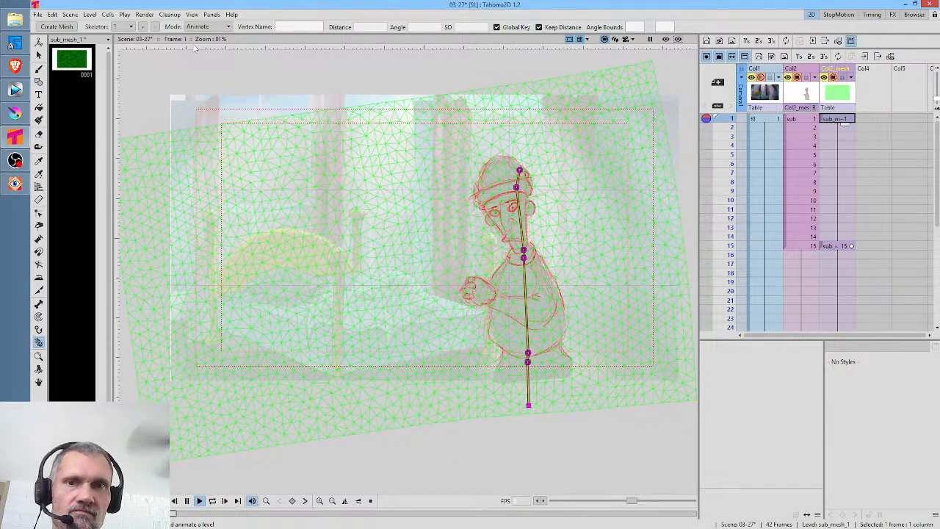
{"action": "left_click_drag", "start_coordinate": [525, 261], "coordinate": [538, 246]}
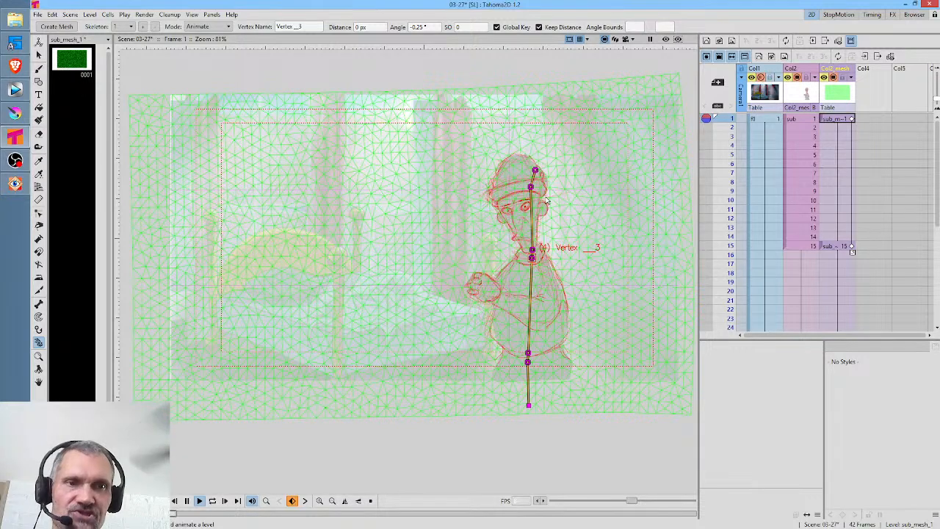
{"action": "left_click_drag", "start_coordinate": [530, 192], "coordinate": [536, 193]}
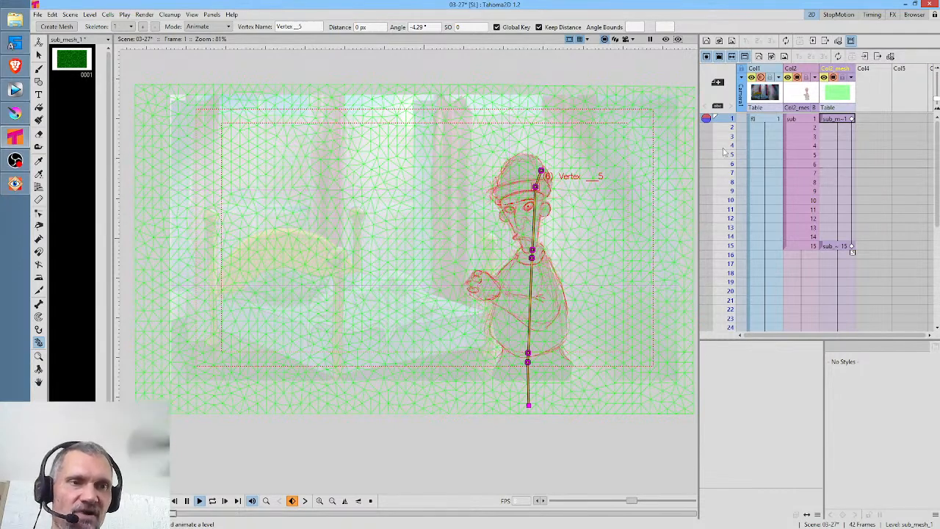
Move the mesh's pose key from frame 1 to frame 13 and scrub through the transition to frame 15.
{"action": "left_click", "coordinate": [851, 119]}
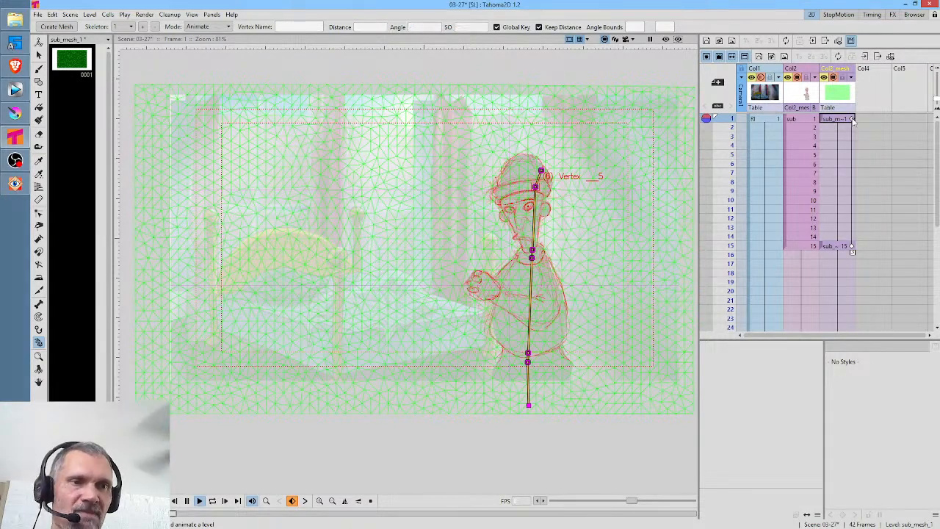
{"action": "left_click_drag", "start_coordinate": [851, 119], "coordinate": [851, 241]}
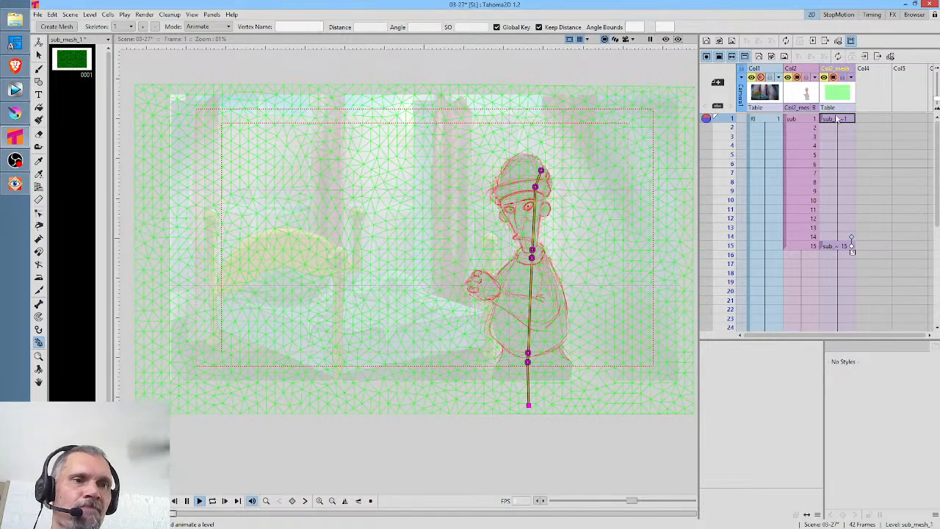
{"action": "left_click", "coordinate": [841, 246]}
{"action": "left_click", "coordinate": [838, 236]}
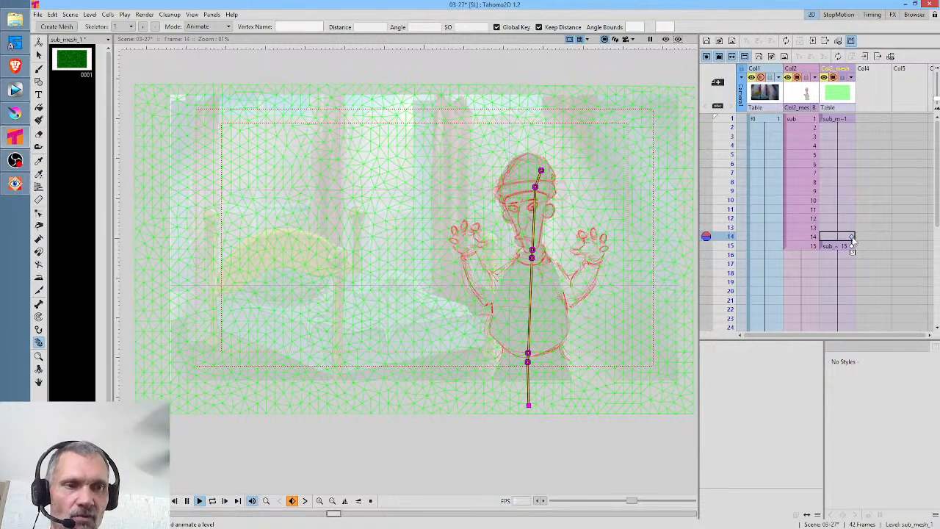
{"action": "left_click_drag", "start_coordinate": [730, 190], "coordinate": [727, 245]}
{"action": "left_click_drag", "start_coordinate": [730, 189], "coordinate": [730, 253]}
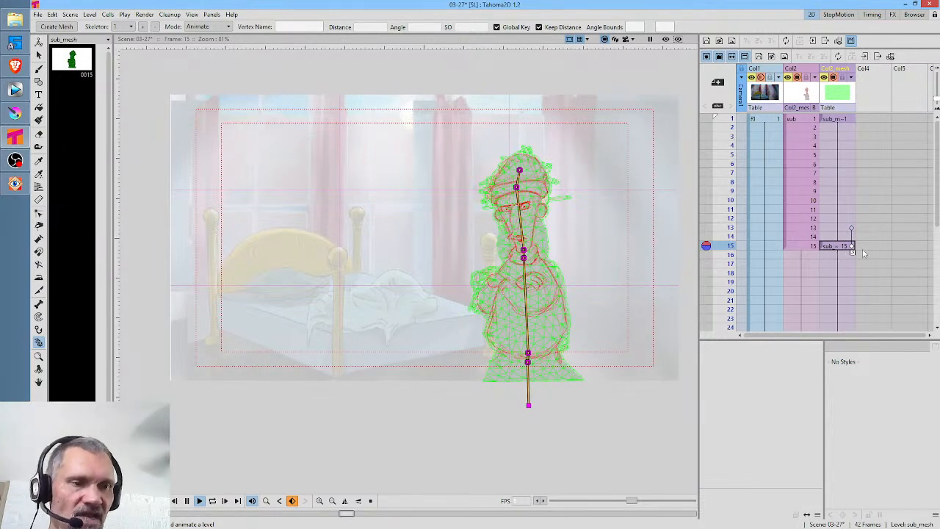
Play back the scene to examine the transition from the drawn frames into the mesh pose at frame 15.
{"action": "scroll", "coordinate": [878, 252], "scroll_direction": "down", "scroll_amount": 3}
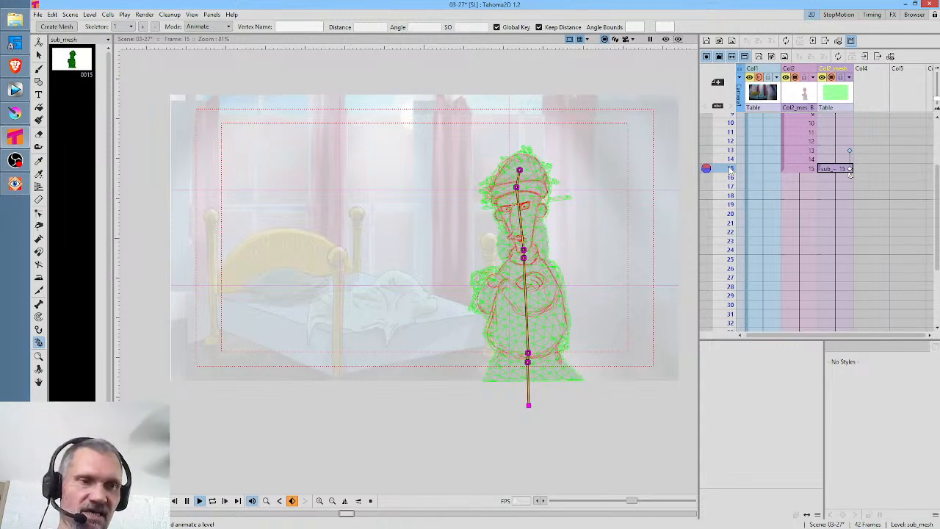
{"action": "key", "text": "l"}
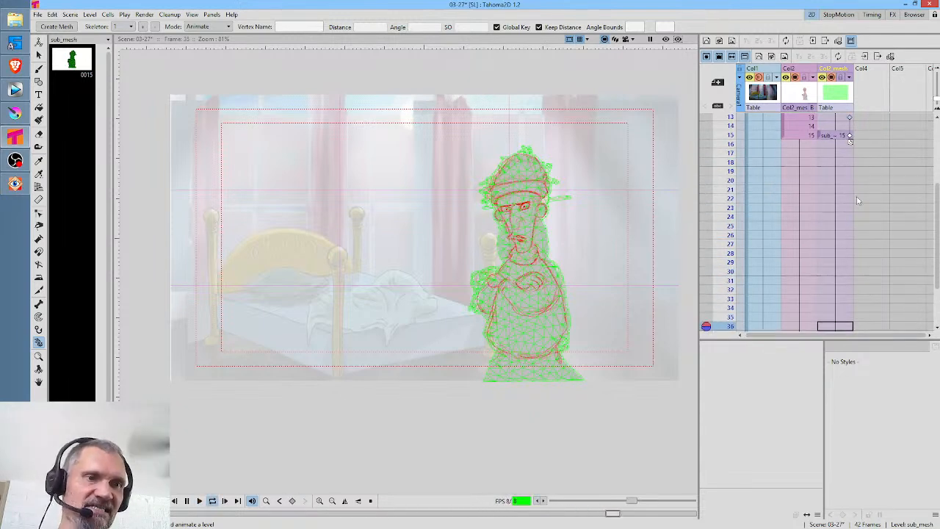
{"action": "key", "text": "l"}
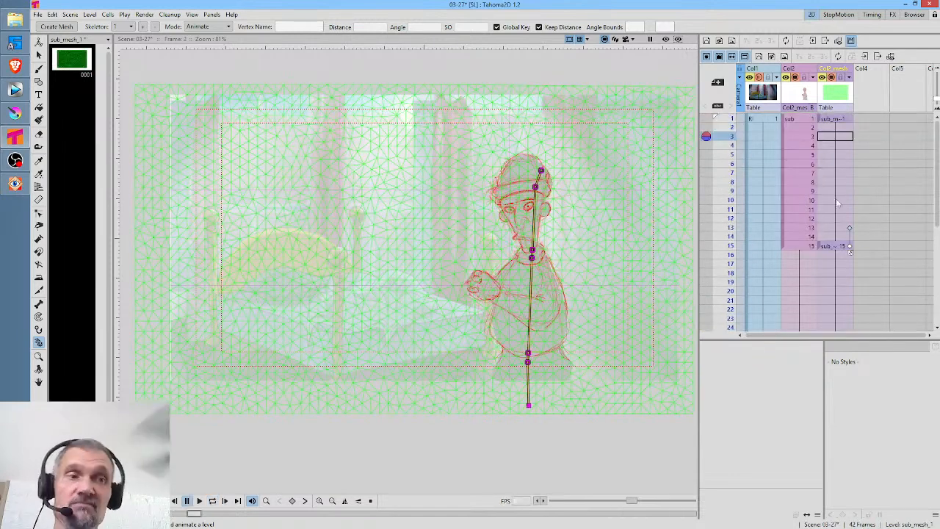
{"action": "scroll", "coordinate": [858, 239], "scroll_direction": "down", "scroll_amount": 3}
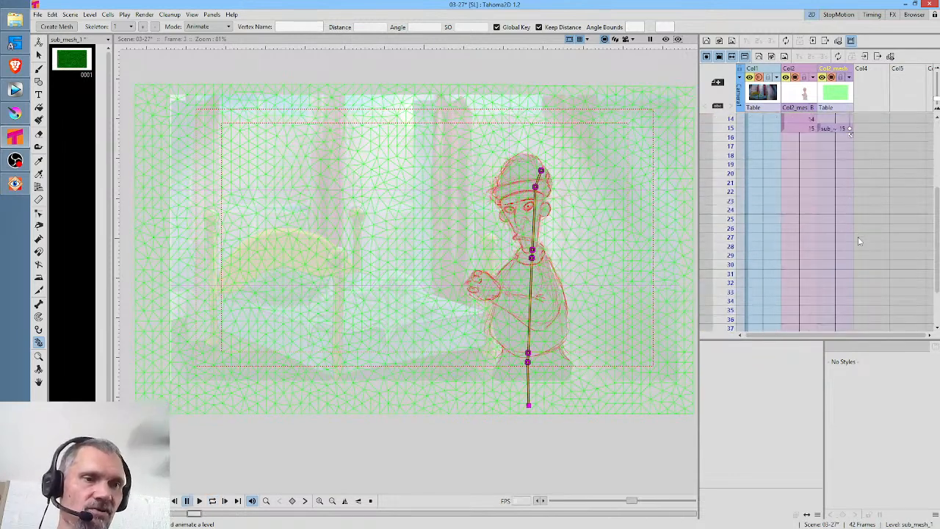
{"action": "left_click", "coordinate": [851, 148]}
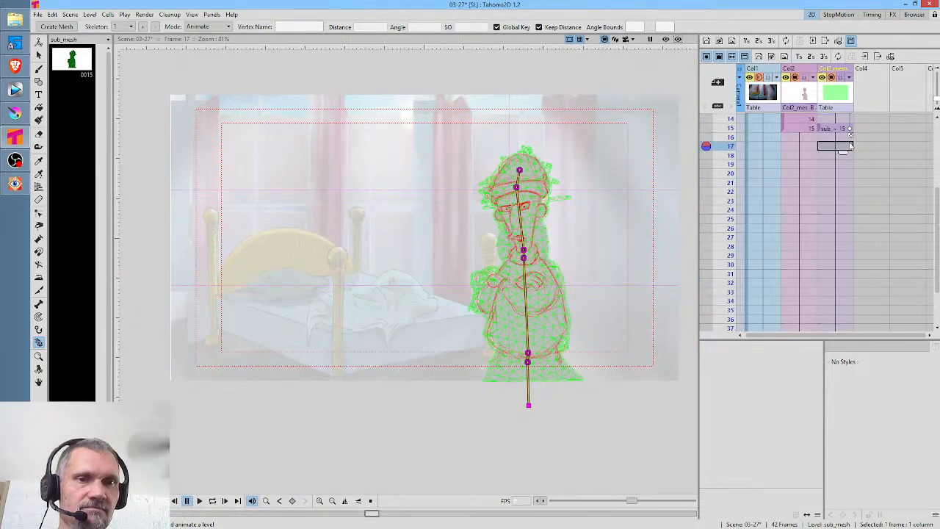
{"action": "left_click", "coordinate": [843, 128]}
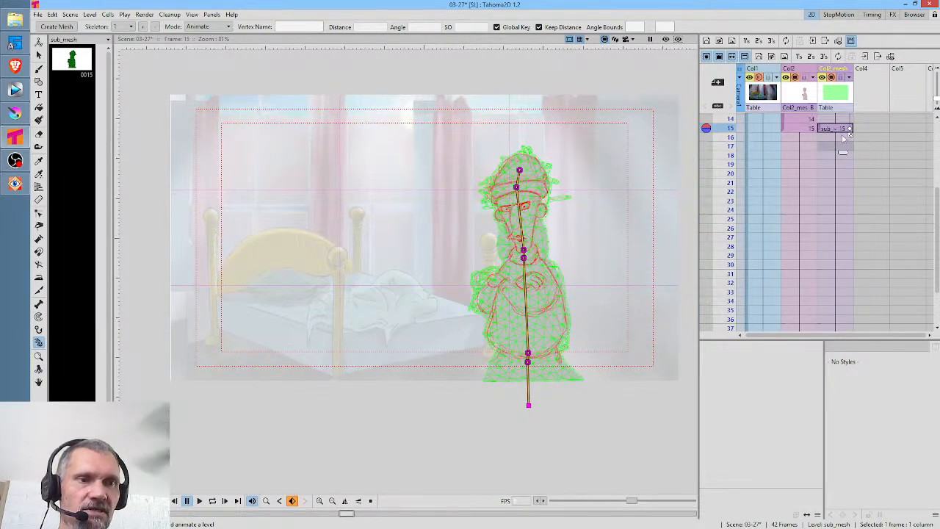
{"action": "key", "text": "l"}
{"action": "key", "text": "l"}
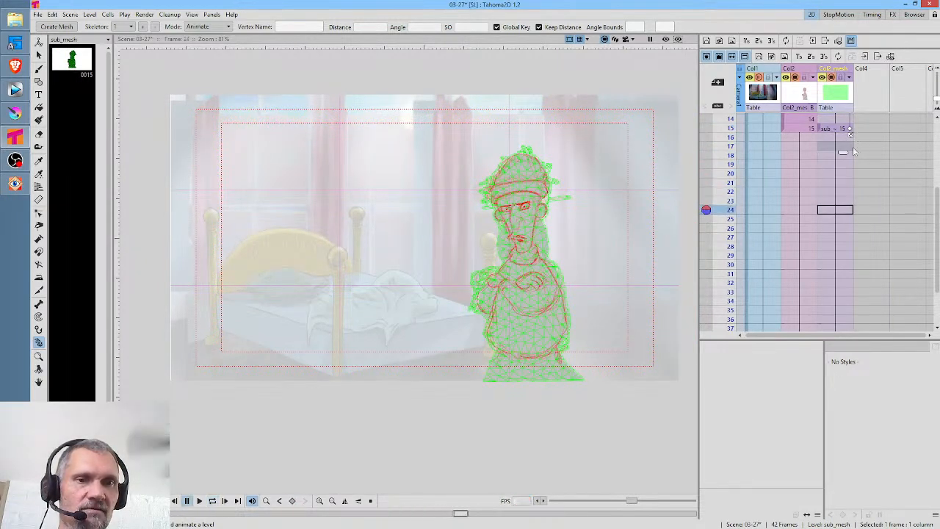
Copy the frame 15 mesh pose key to frame 21 and lean the upper body to the right at frame 23.
{"action": "left_click", "coordinate": [848, 210]}
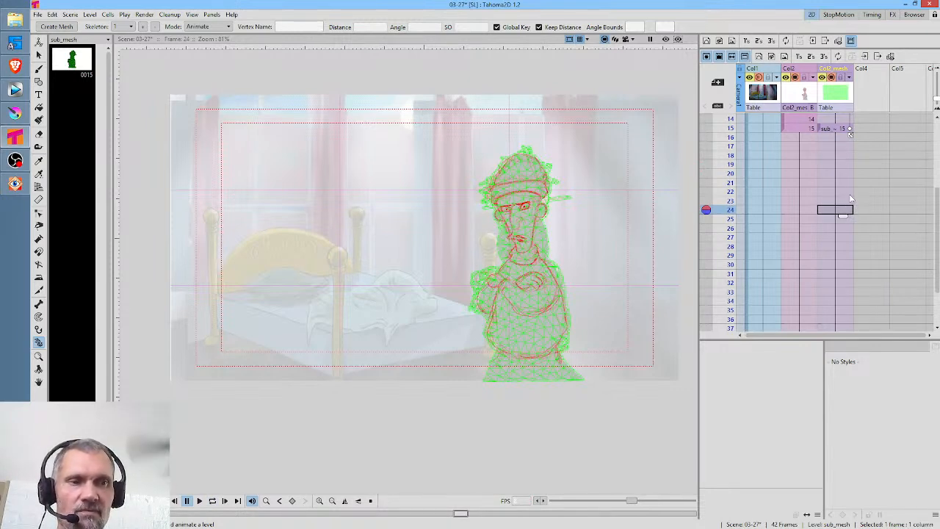
{"action": "left_click", "coordinate": [849, 130]}
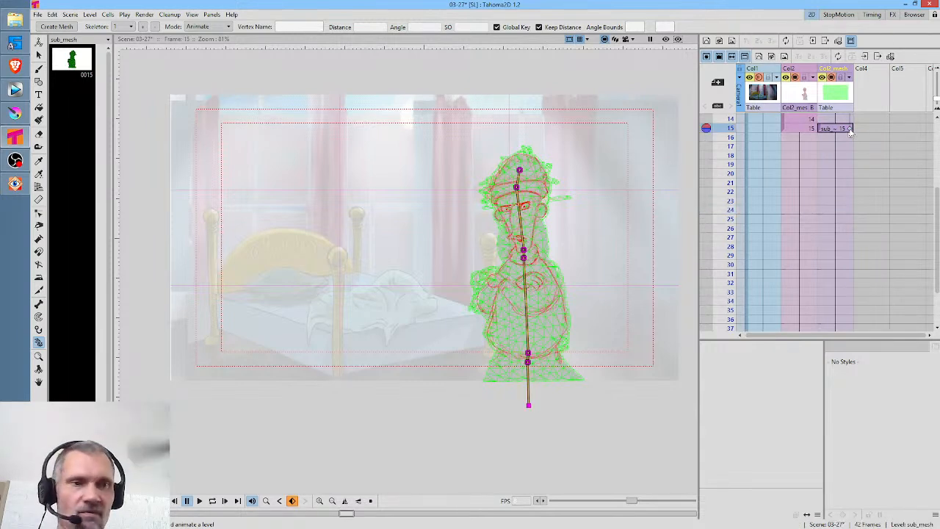
{"action": "left_click", "coordinate": [849, 184]}
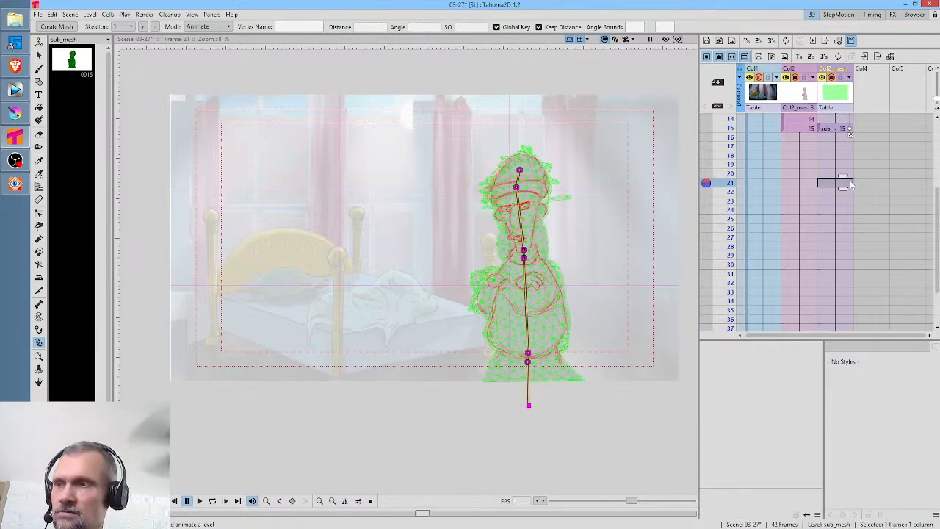
{"action": "left_click", "coordinate": [846, 201]}
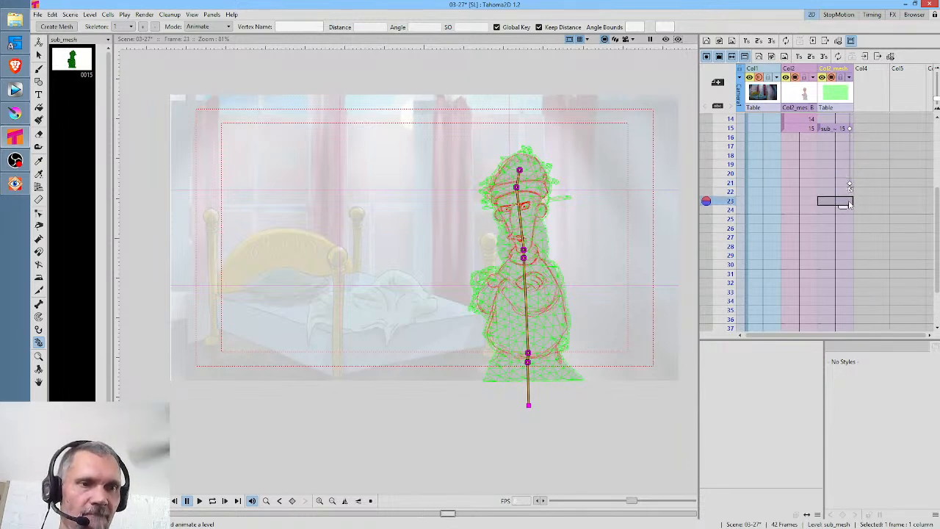
{"action": "left_click_drag", "start_coordinate": [524, 259], "coordinate": [541, 258]}
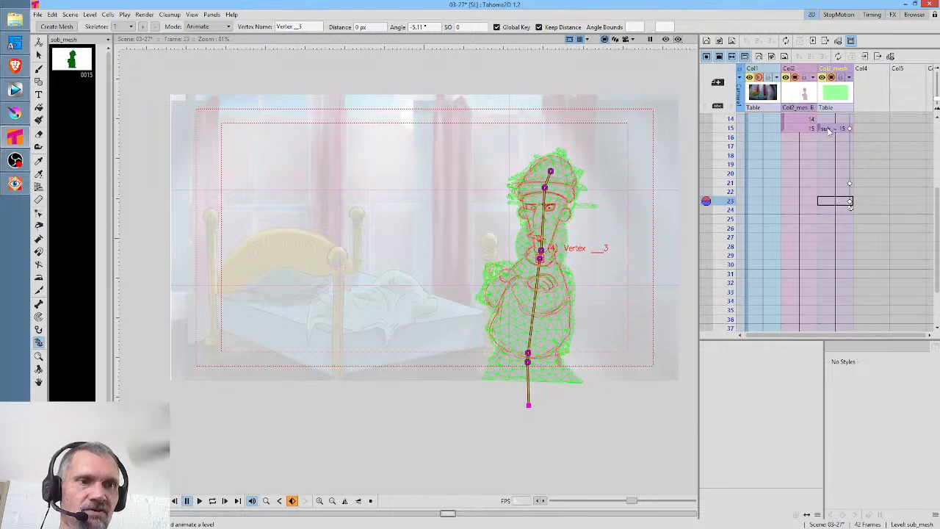
Play back the scene repeatedly with different playback ranges to examine the timing of the character's lean.
{"action": "left_click", "coordinate": [727, 213]}
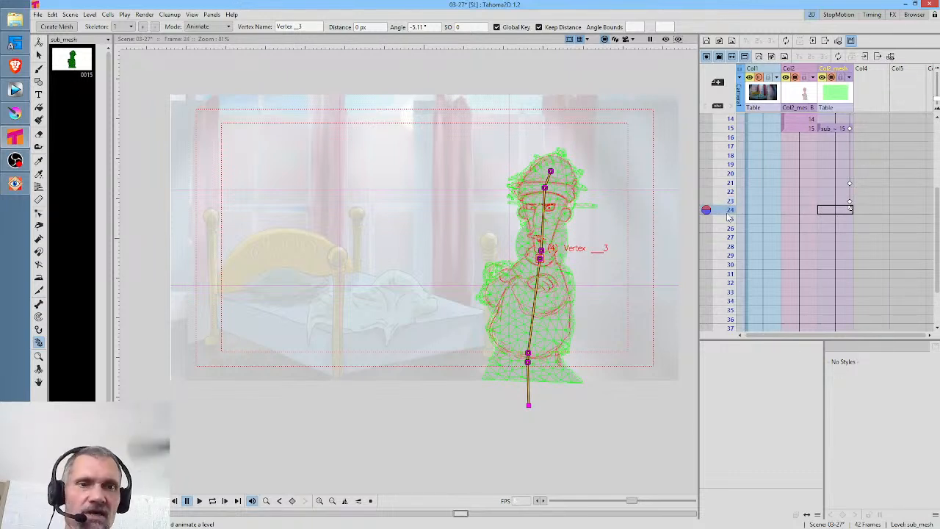
{"action": "key", "text": "p"}
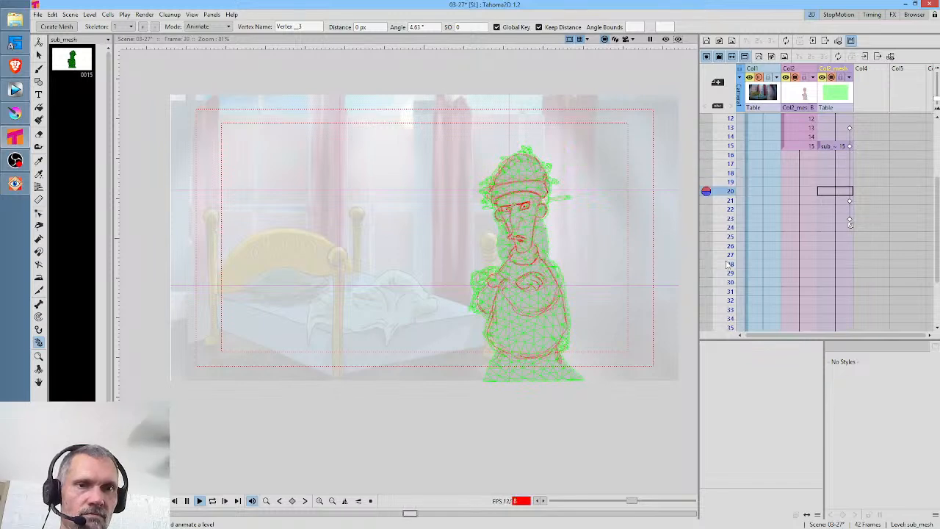
{"action": "key", "text": "p"}
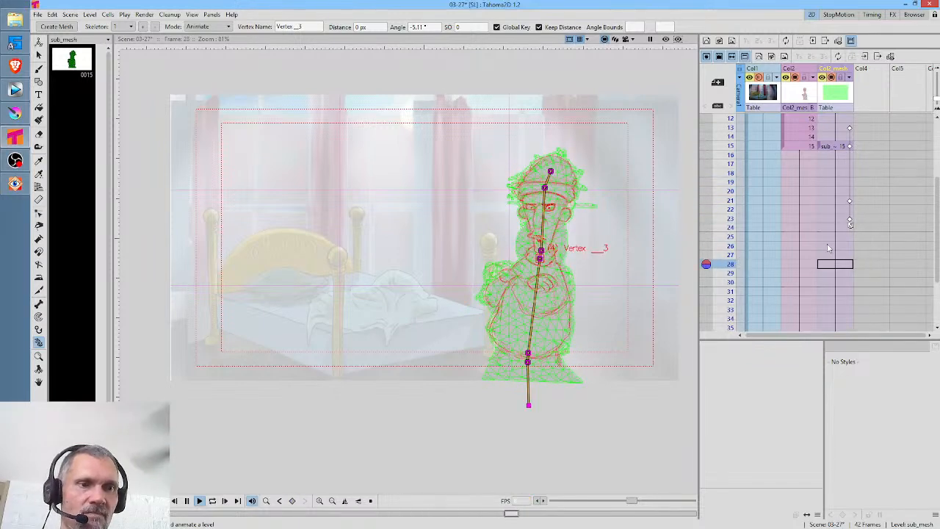
{"action": "left_click", "coordinate": [727, 148]}
{"action": "key", "text": "p"}
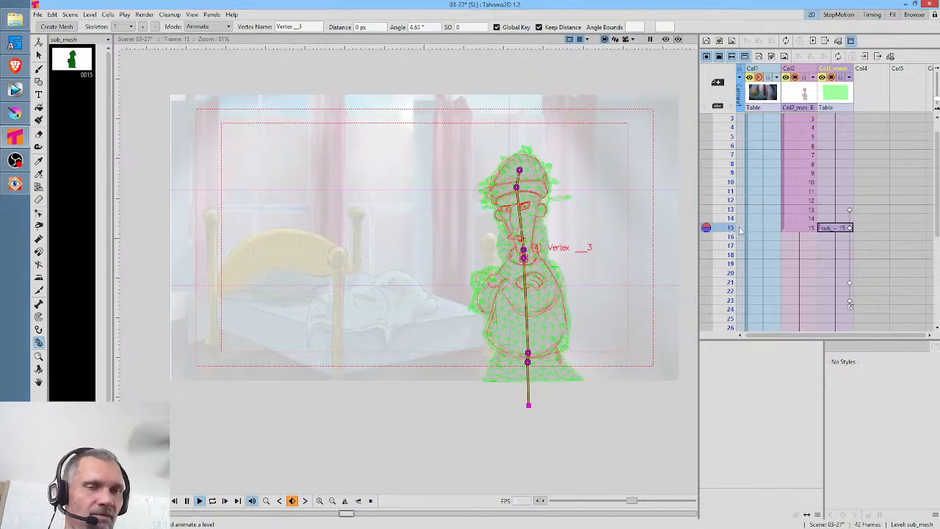
{"action": "scroll", "coordinate": [741, 233], "scroll_direction": "down", "scroll_amount": 3}
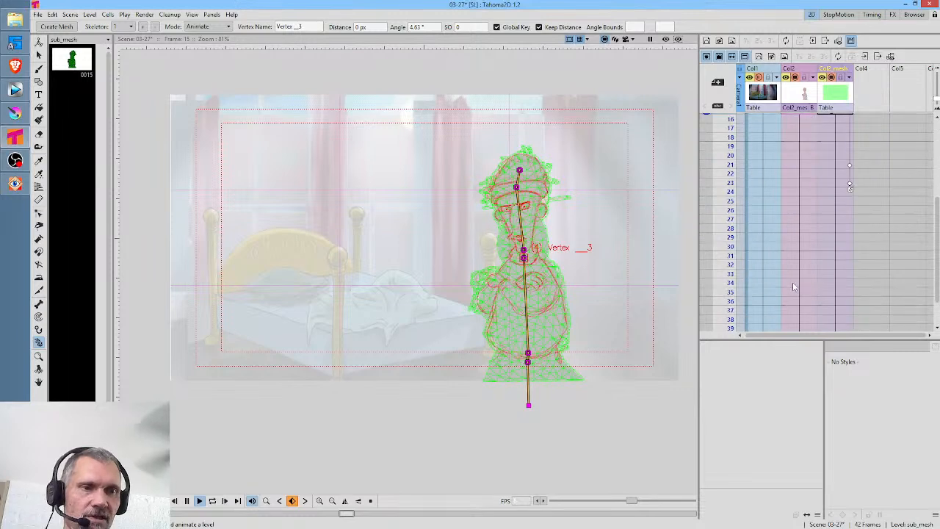
{"action": "left_click", "coordinate": [729, 193]}
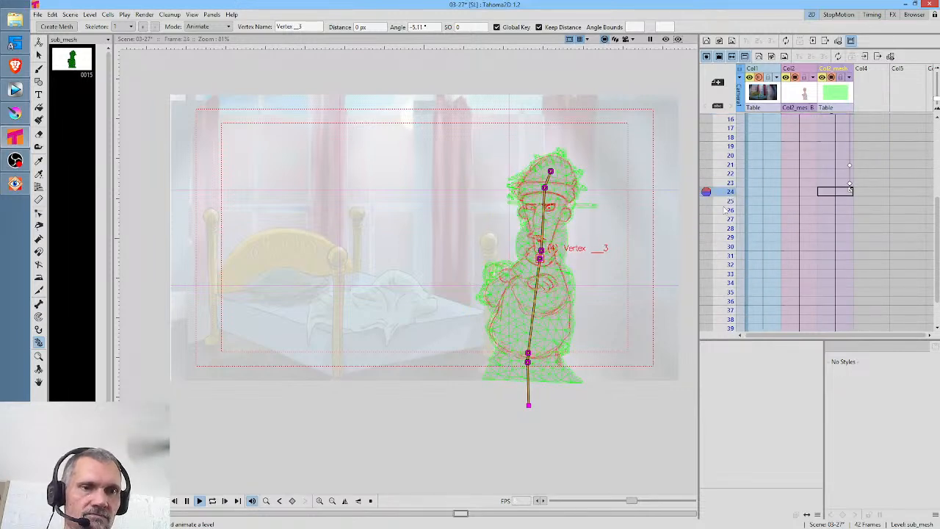
{"action": "left_click", "coordinate": [731, 212]}
{"action": "key", "text": "p"}
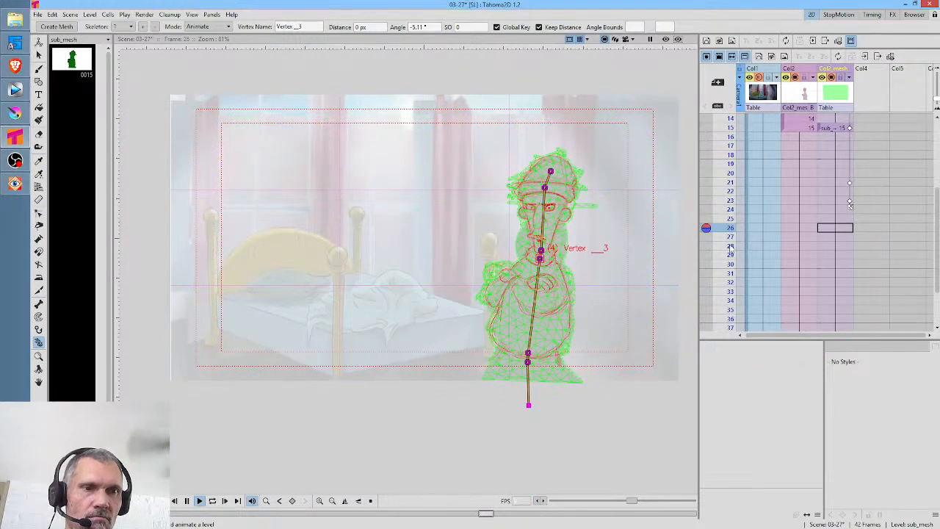
{"action": "left_click", "coordinate": [729, 246]}
{"action": "key", "text": "p"}
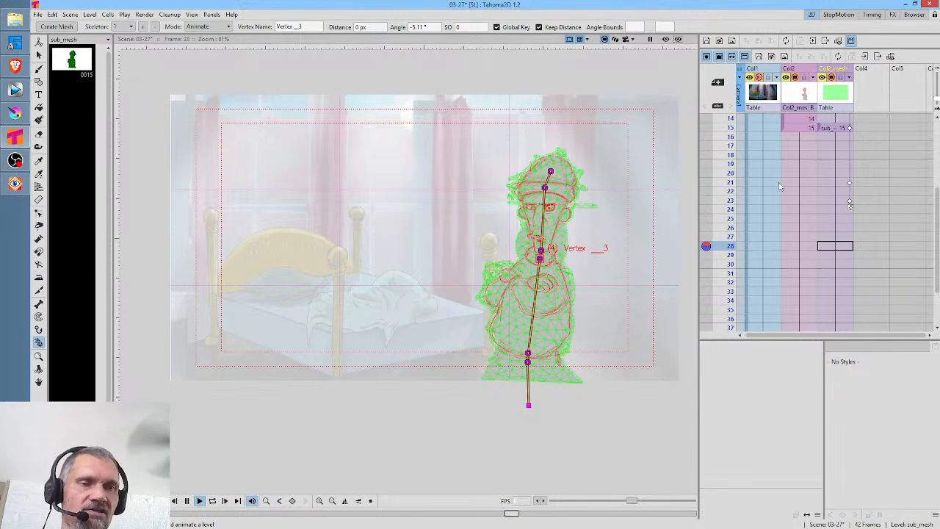
{"action": "left_click", "coordinate": [721, 146]}
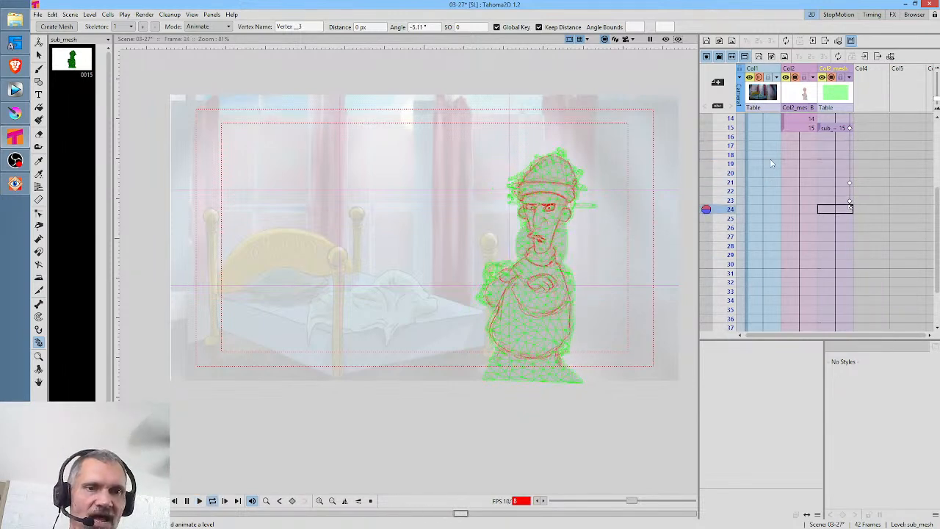
{"action": "key", "text": "p"}
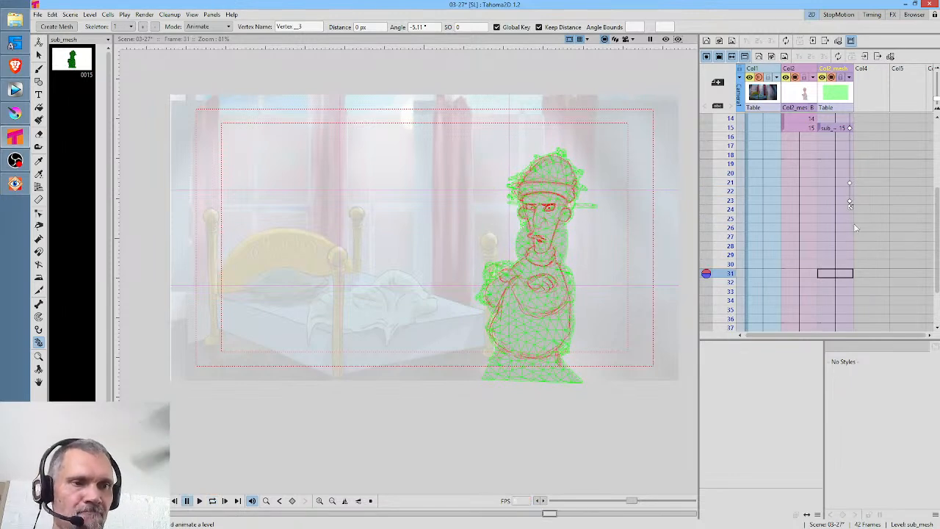
Copy the mesh pose key from frame 23 to frame 30.
{"action": "left_click", "coordinate": [846, 265]}
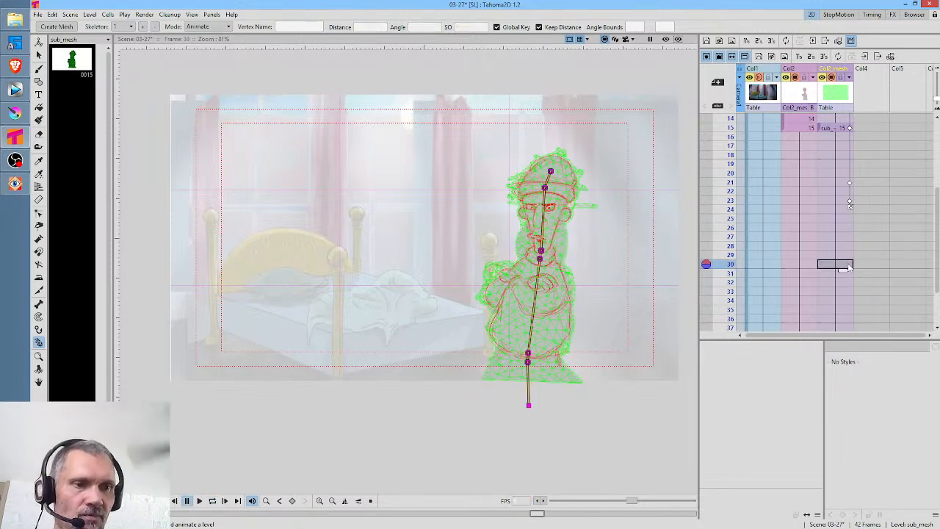
{"action": "left_click", "coordinate": [849, 203]}
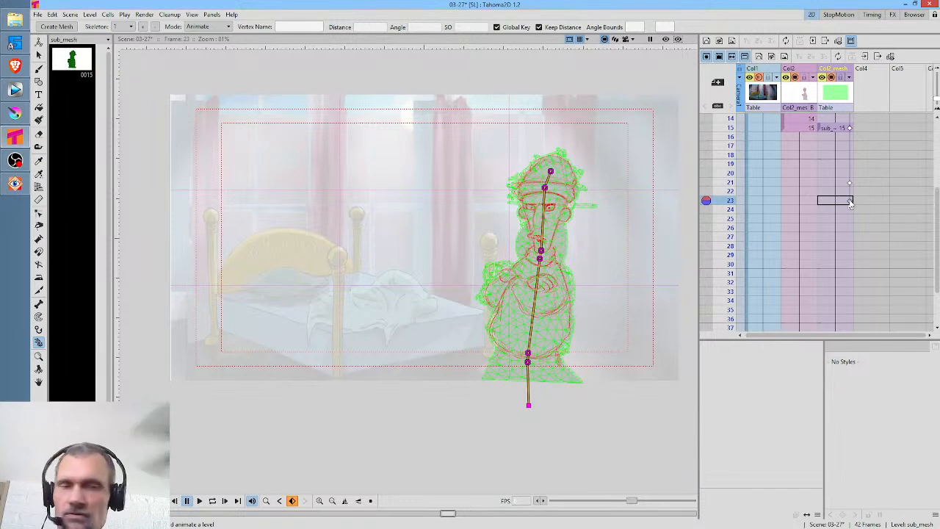
{"action": "left_click", "coordinate": [850, 267]}
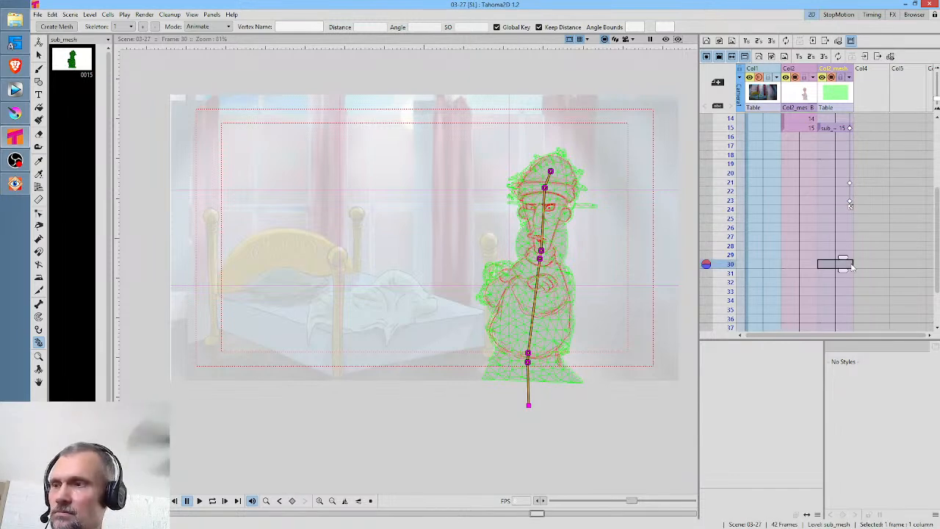
{"action": "left_click", "coordinate": [852, 265]}
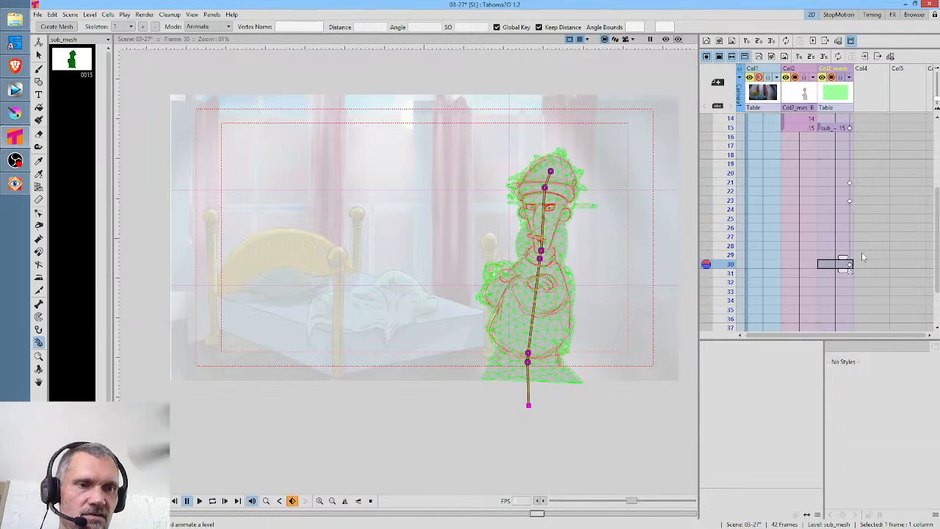
{"action": "left_click", "coordinate": [850, 201]}
{"action": "right_click", "coordinate": [849, 201]}
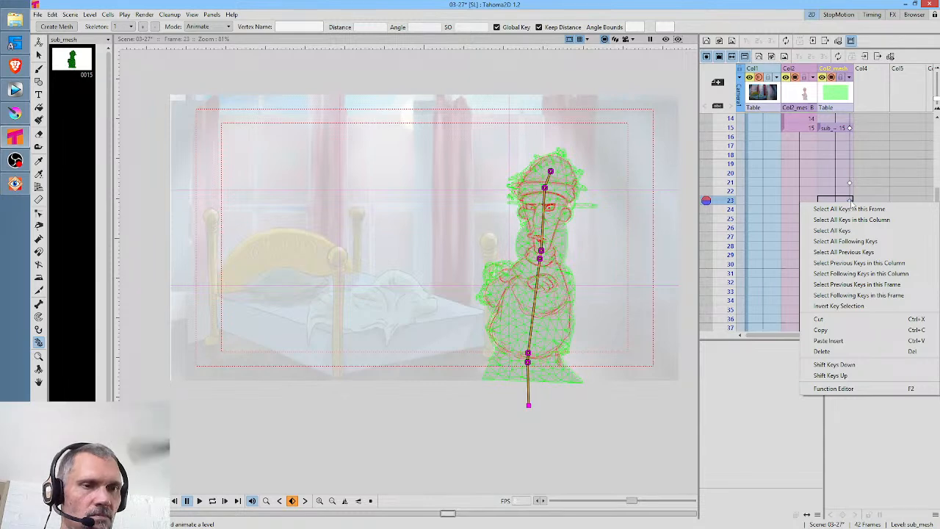
{"action": "left_click", "coordinate": [769, 400]}
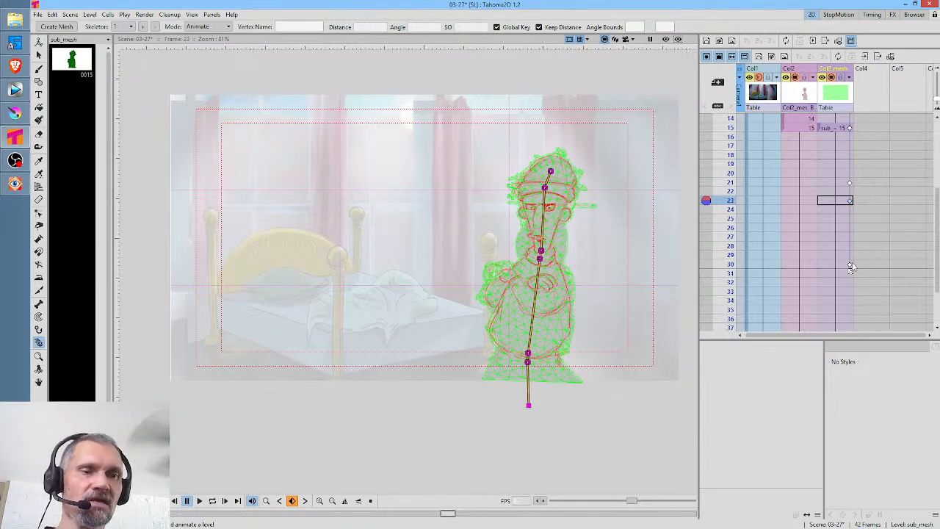
Lean the character's upper body further to the right at frame 32, at an angle of about 14.59°.
{"action": "left_click", "coordinate": [849, 266]}
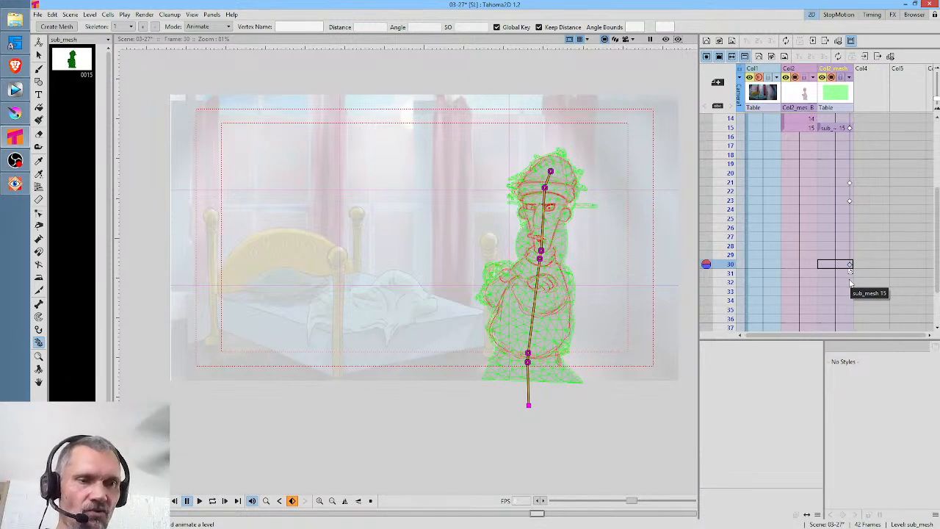
{"action": "left_click", "coordinate": [850, 283]}
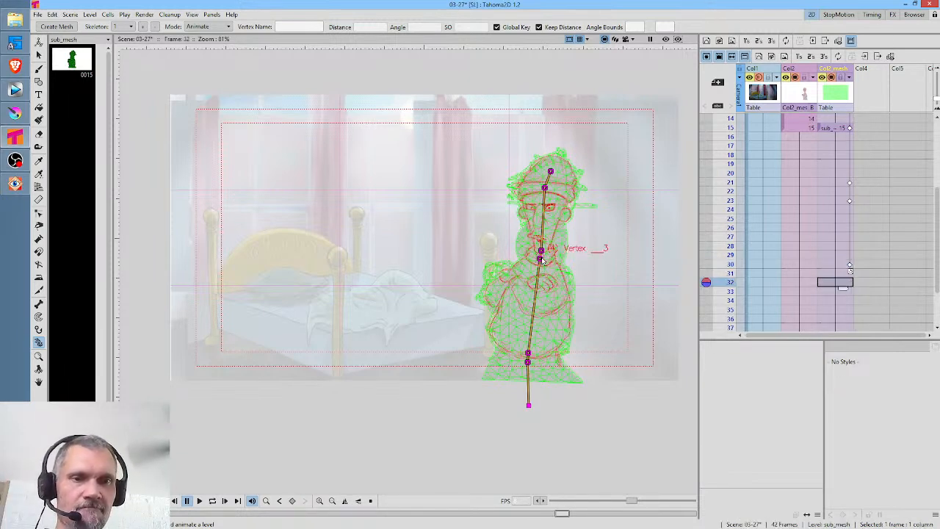
{"action": "left_click_drag", "start_coordinate": [542, 259], "coordinate": [553, 251]}
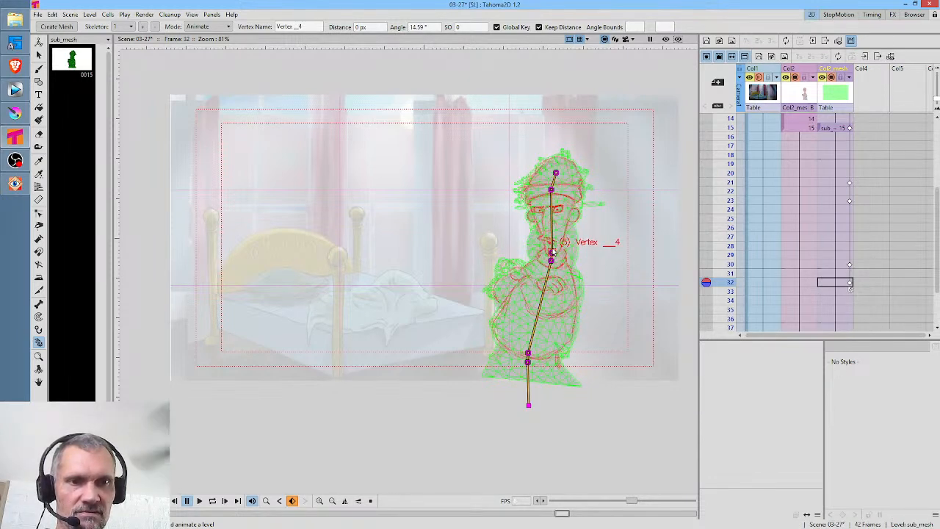
Copy the frame 32 pose key to frame 35 and lean the upper body left to about -11.55° at frame 37.
{"action": "scroll", "coordinate": [850, 290], "scroll_direction": "down", "scroll_amount": 4}
{"action": "scroll", "coordinate": [856, 217], "scroll_direction": "down", "scroll_amount": 2}
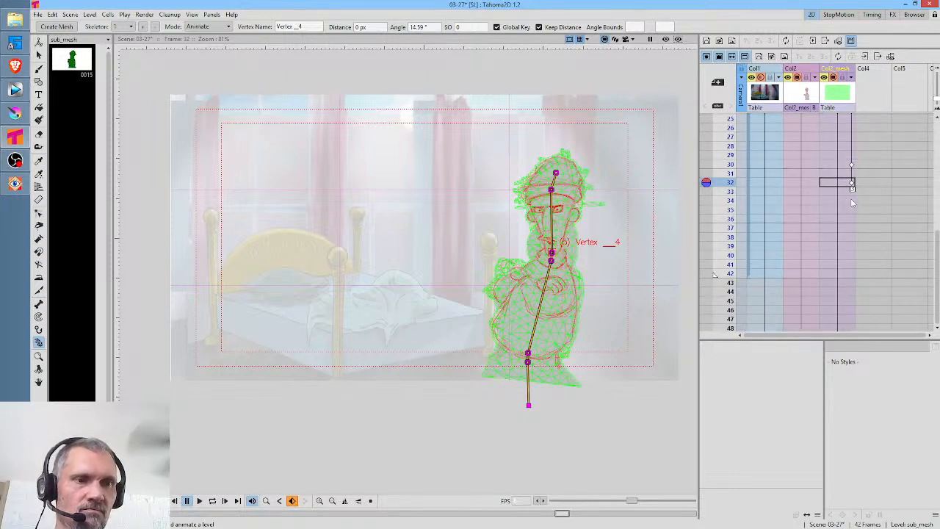
{"action": "left_click", "coordinate": [851, 183]}
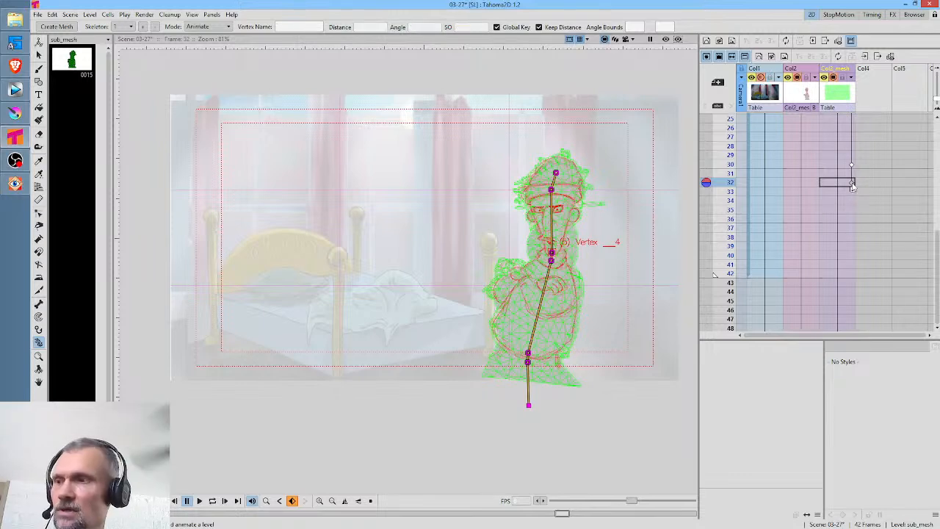
{"action": "left_click", "coordinate": [851, 213]}
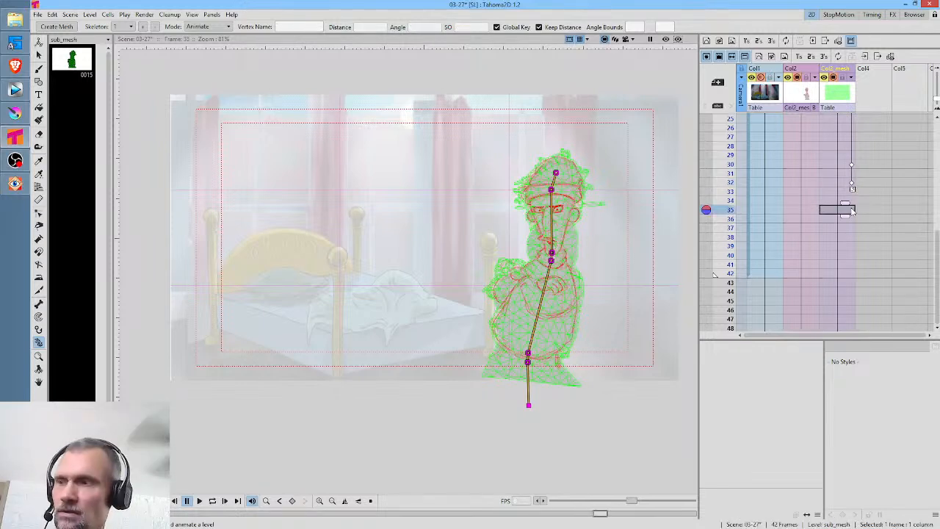
{"action": "left_click", "coordinate": [852, 228]}
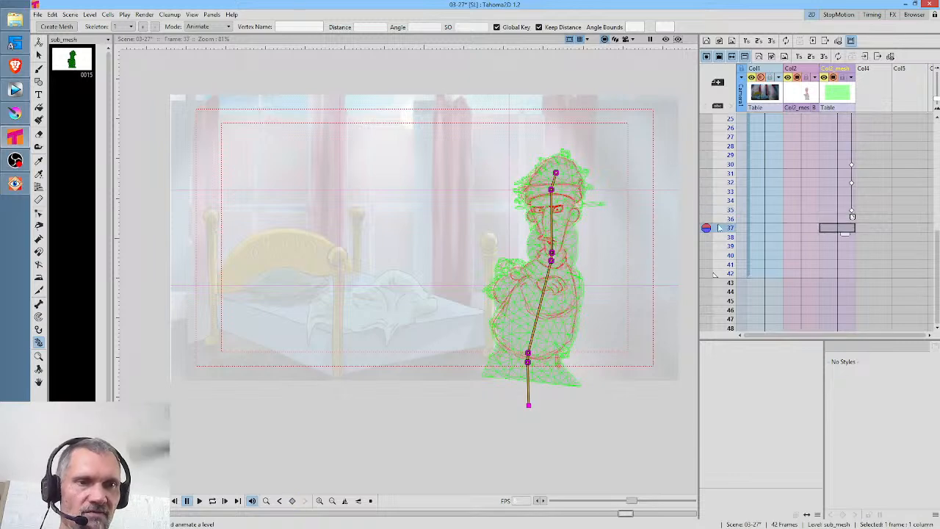
{"action": "left_click_drag", "start_coordinate": [552, 258], "coordinate": [518, 248]}
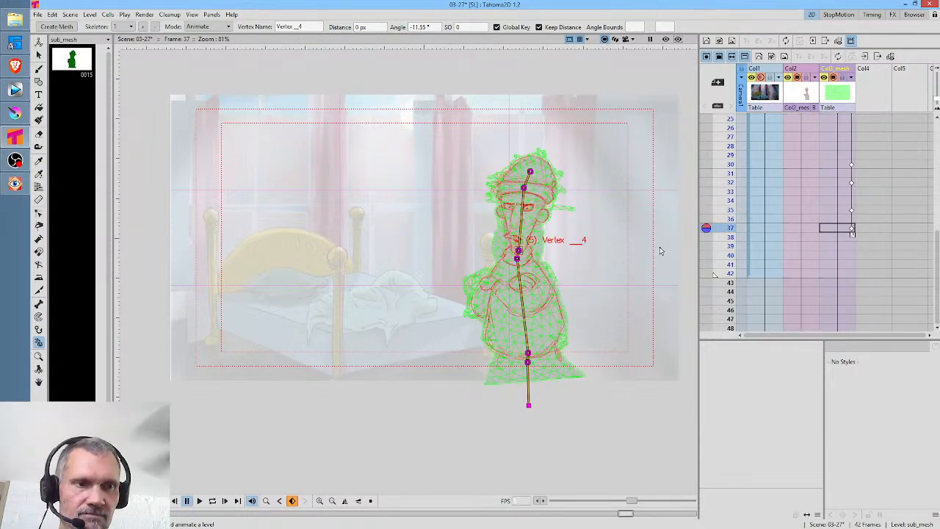
Copy the frame 37 pose key to frame 40 and lean the upper body back right to about 10.34° at frame 42.
{"action": "left_click", "coordinate": [852, 253]}
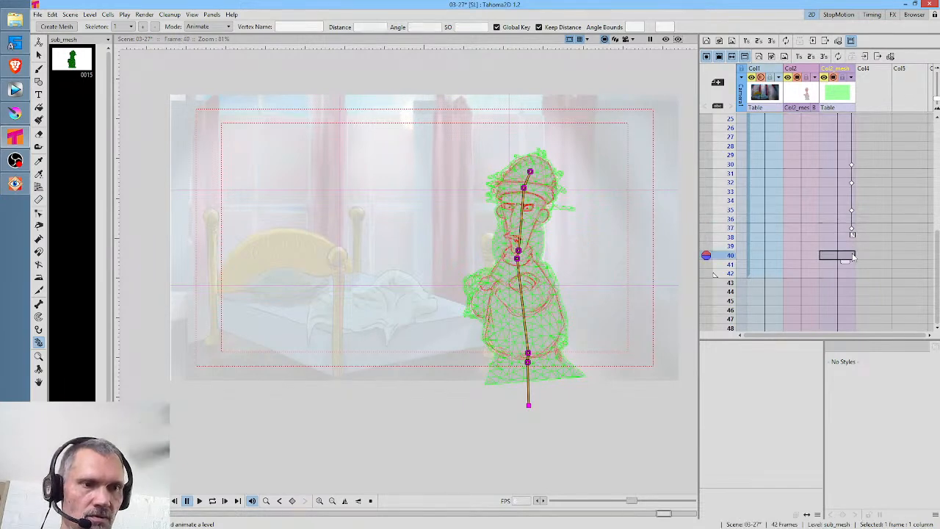
{"action": "left_click", "coordinate": [851, 229]}
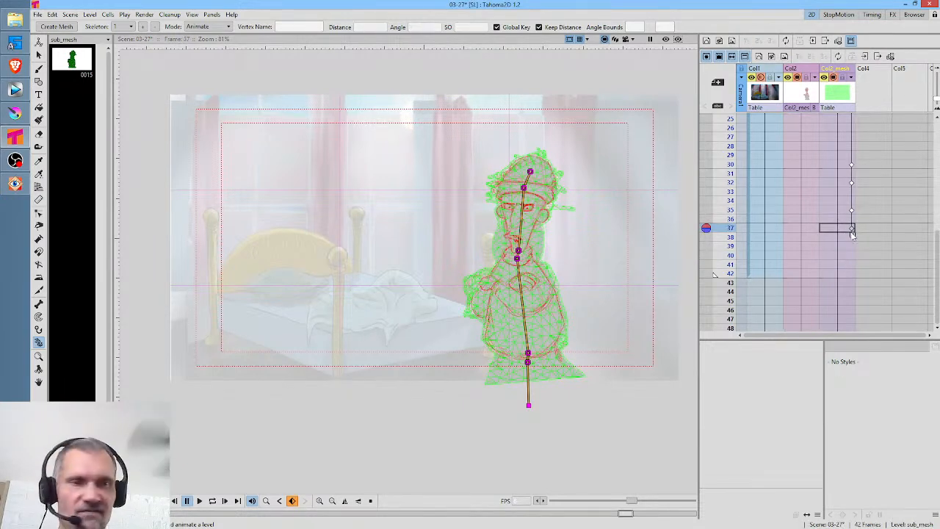
{"action": "left_click", "coordinate": [851, 254]}
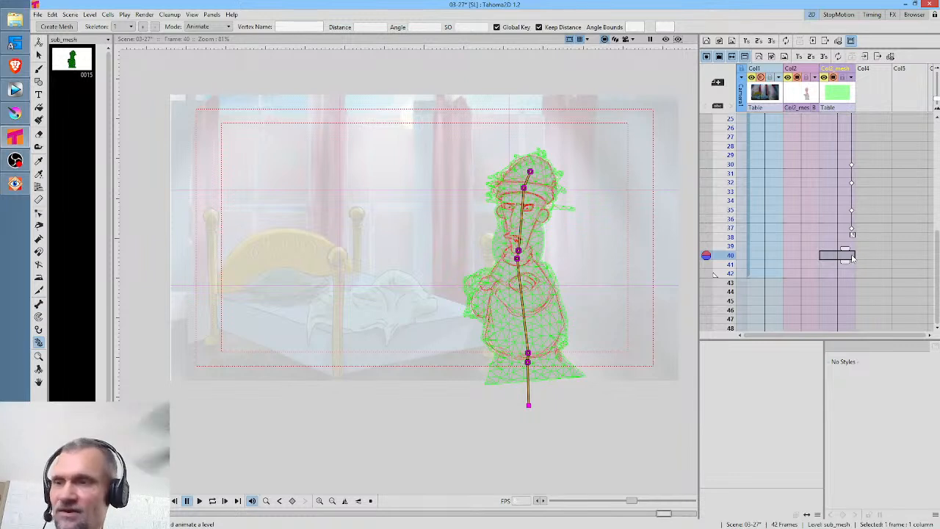
{"action": "left_click", "coordinate": [850, 275]}
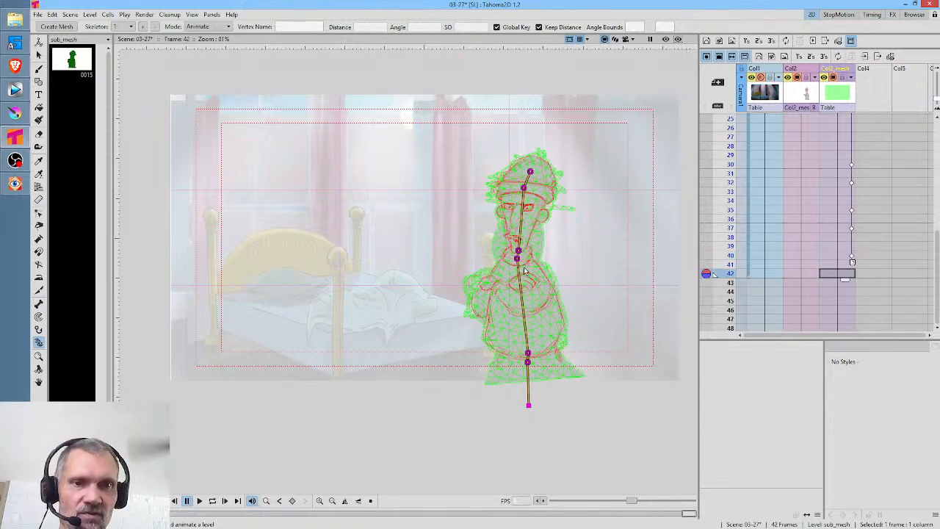
{"action": "left_click_drag", "start_coordinate": [523, 266], "coordinate": [541, 249]}
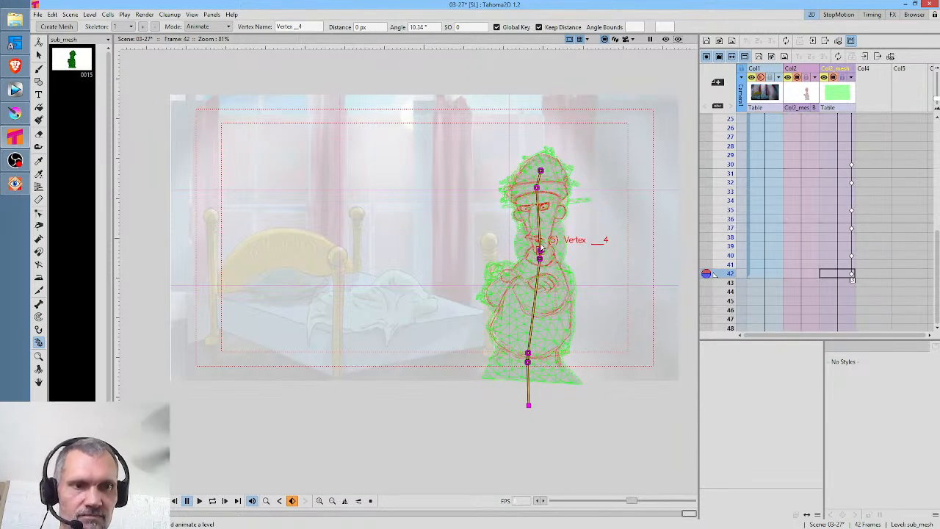
Extend the end of the playback range beyond frame 42 and loop the scene to examine the new leans.
{"action": "mouse_move", "coordinate": [716, 277]}
{"action": "left_mouse_down"}
{"action": "mouse_move", "coordinate": [713, 339]}
{"action": "mouse_move", "coordinate": [715, 292]}
{"action": "left_mouse_up"}
{"action": "scroll", "coordinate": [844, 235], "scroll_direction": "up", "scroll_amount": 3}
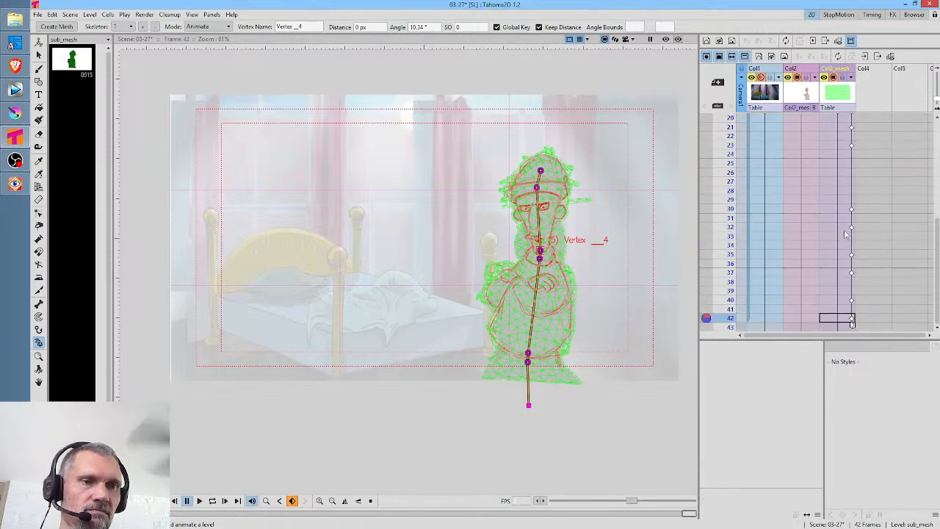
{"action": "left_click", "coordinate": [731, 127]}
{"action": "key", "text": "l"}
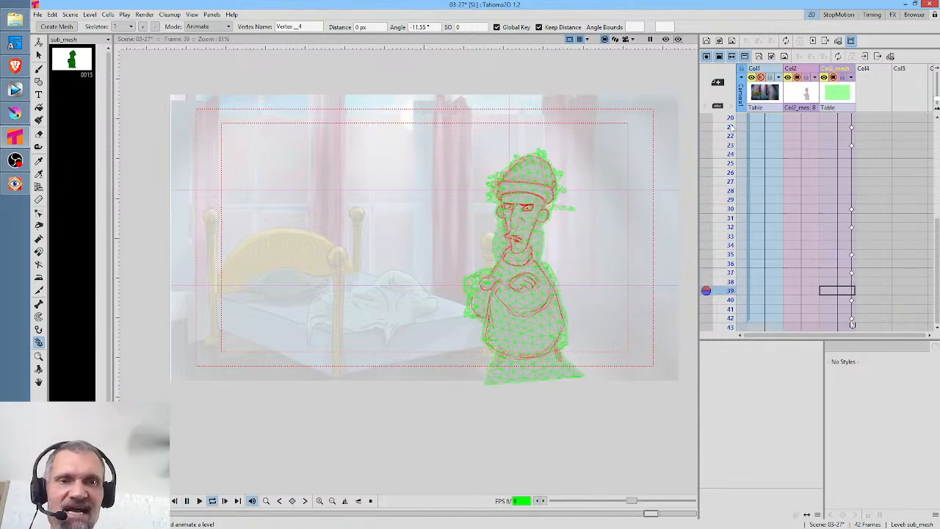
{"action": "key", "text": "l"}
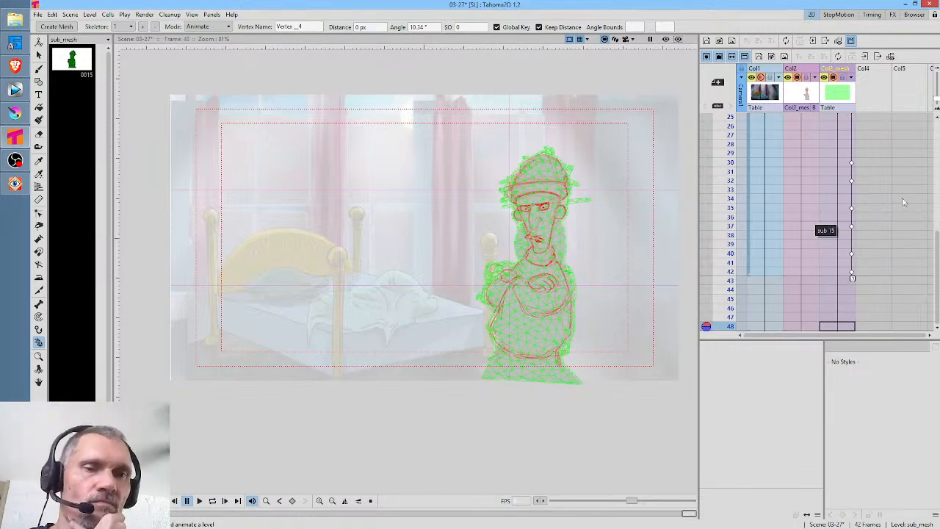
Start the playback range at frame 18 and loop it to examine the timing of the back-and-forth leans.
{"action": "scroll", "coordinate": [895, 243], "scroll_direction": "up", "scroll_amount": 3}
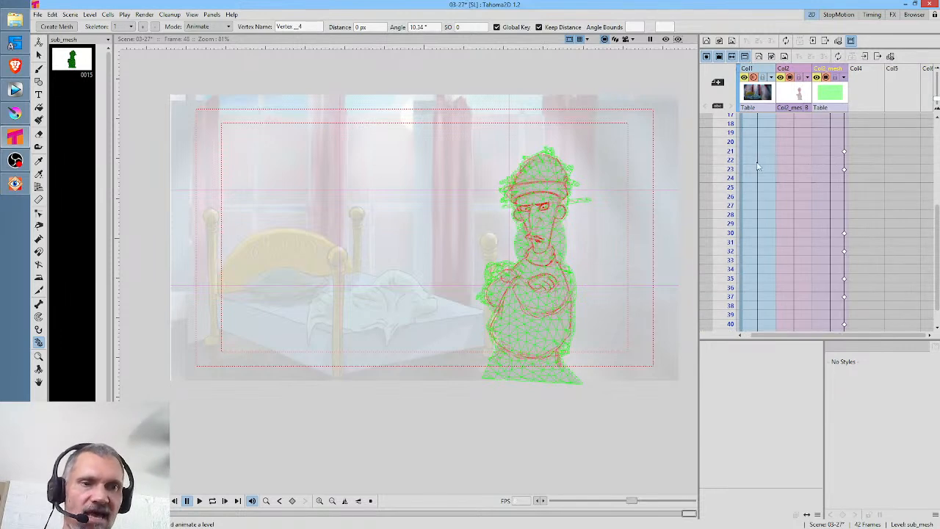
{"action": "left_click", "coordinate": [726, 142]}
{"action": "left_click_drag", "start_coordinate": [721, 150], "coordinate": [730, 123]}
{"action": "right_click", "coordinate": [729, 123]}
{"action": "left_click", "coordinate": [908, 181]}
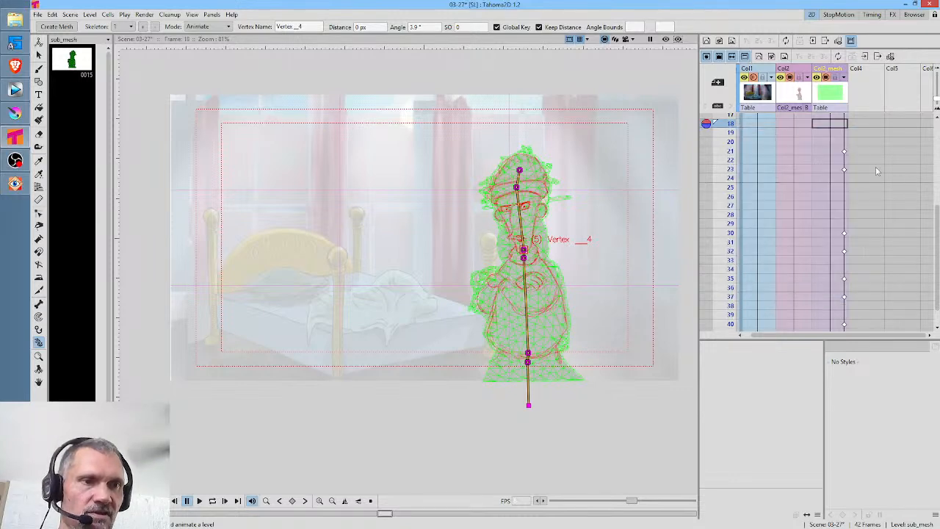
{"action": "key", "text": "l"}
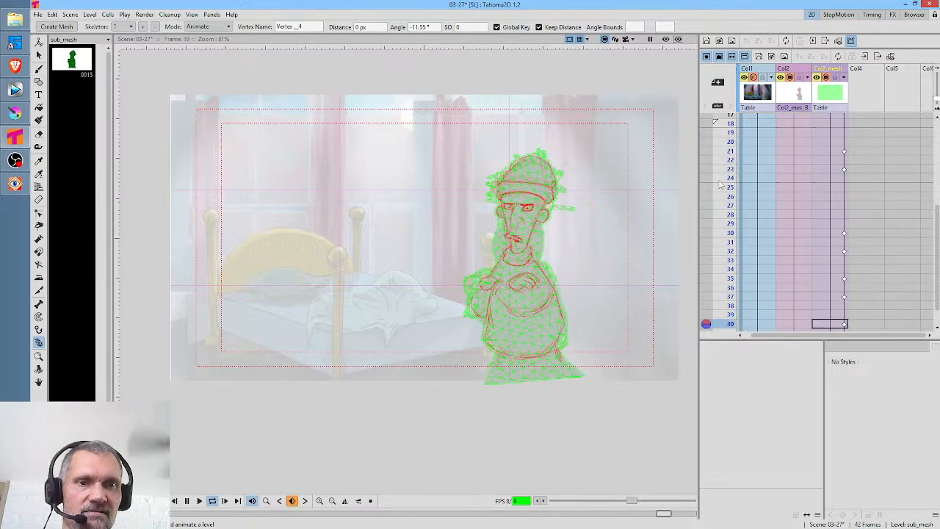
{"action": "key", "text": "l"}
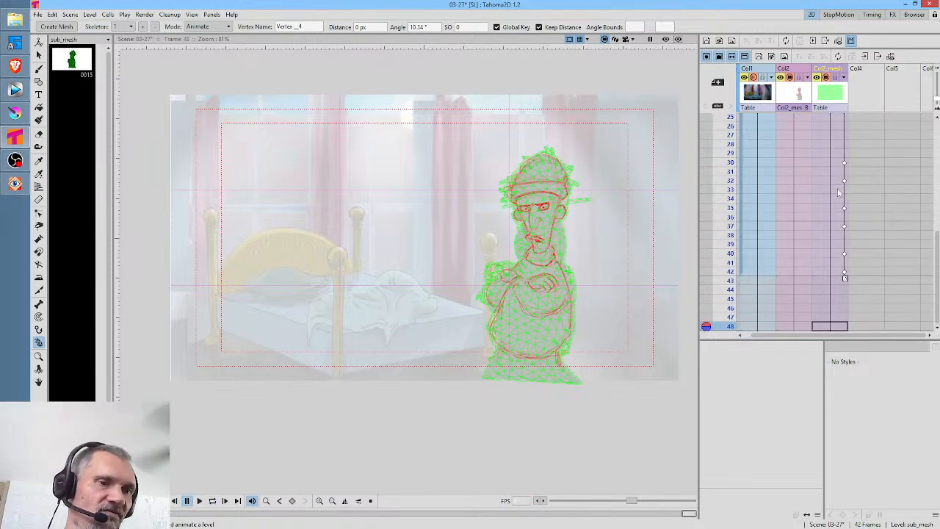
Delete the mesh pose keys from frame 30 through frame 42 and undo the deletion.
{"action": "scroll", "coordinate": [821, 196], "scroll_direction": "up", "scroll_amount": 3}
{"action": "mouse_move", "coordinate": [728, 137]}
{"action": "left_mouse_down"}
{"action": "mouse_move", "coordinate": [731, 278]}
{"action": "mouse_move", "coordinate": [730, 232]}
{"action": "left_mouse_up"}
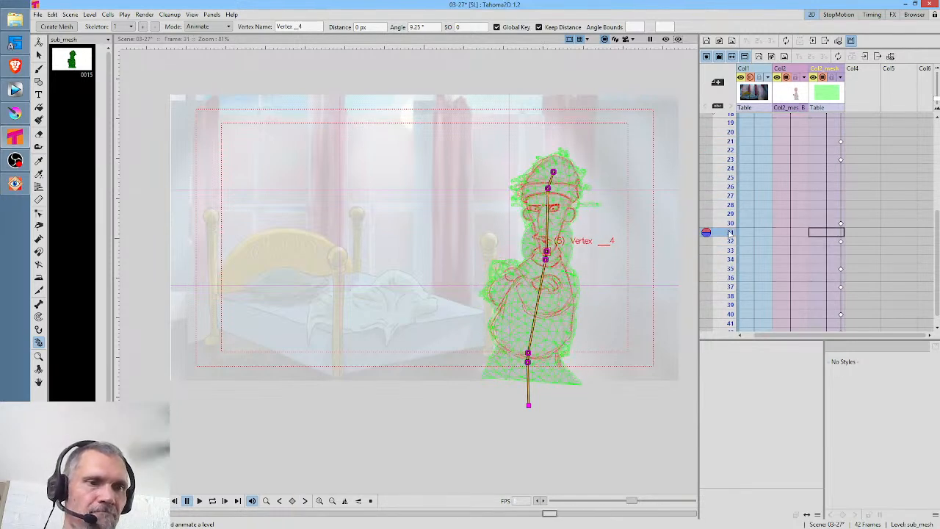
{"action": "left_click", "coordinate": [842, 225]}
{"action": "scroll", "coordinate": [859, 254], "scroll_direction": "down", "scroll_amount": 3}
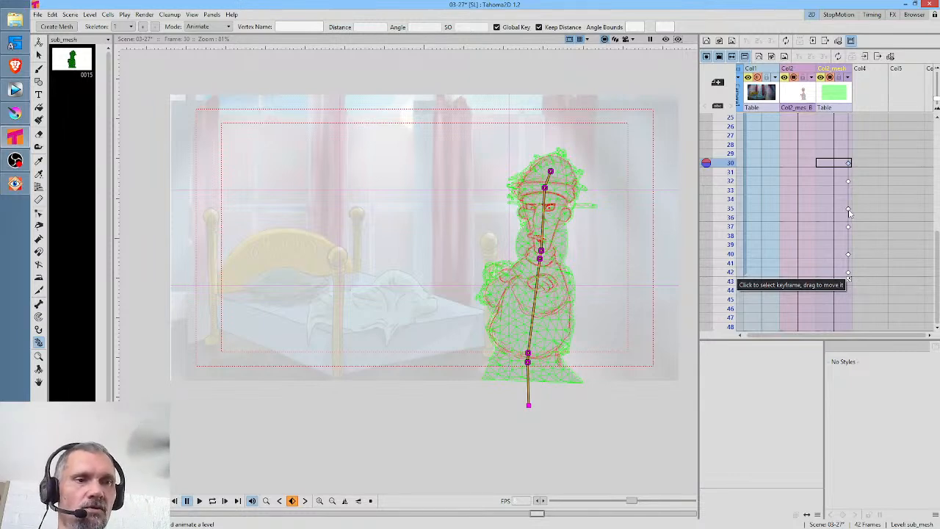
{"action": "left_click", "coordinate": [848, 273]}
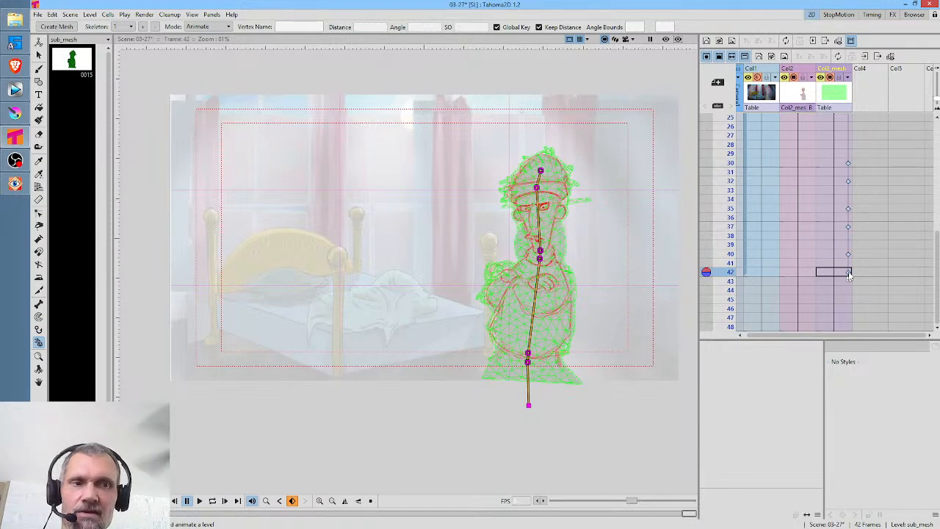
{"action": "key", "text": "Delete"}
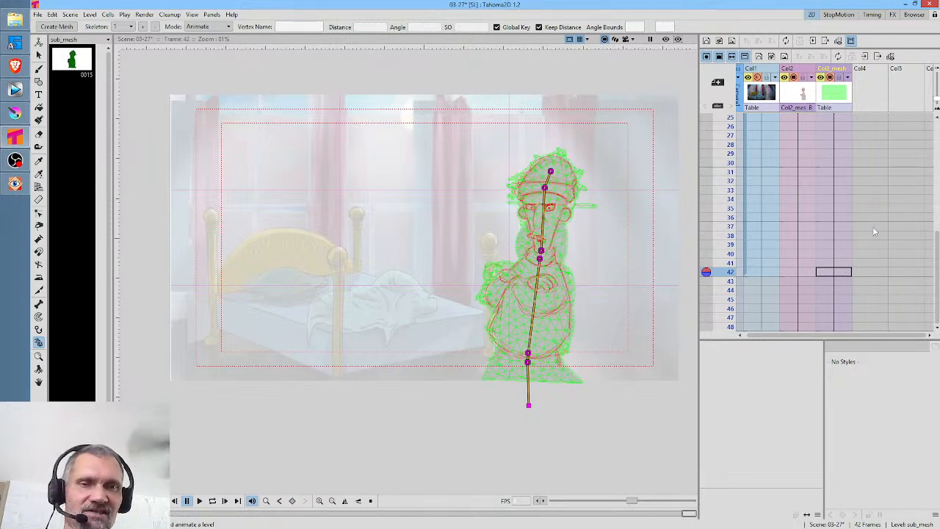
{"action": "scroll", "coordinate": [874, 206], "scroll_direction": "up", "scroll_amount": 3}
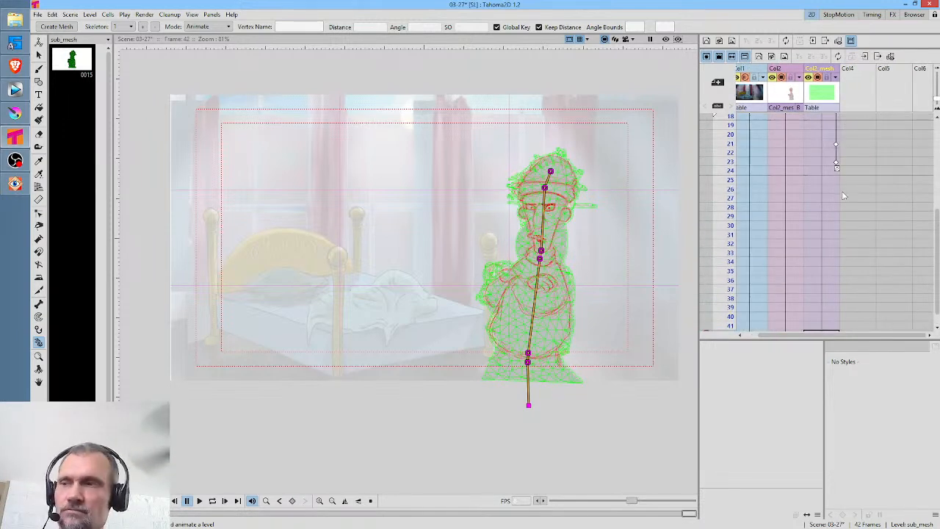
{"action": "key", "text": "ctrl+z"}
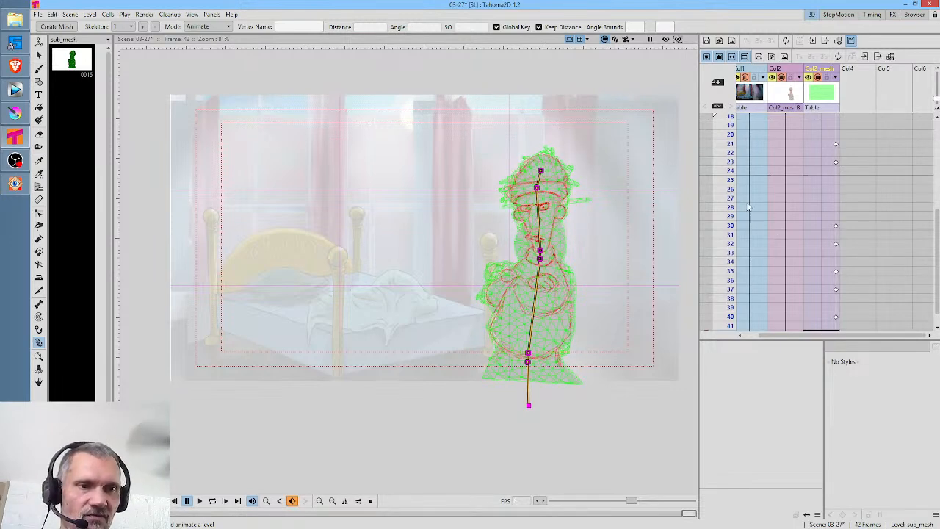
Scrub from frame 20 to frame 35 and compare the mesh poses keyed at frames 23 and 30.
{"action": "mouse_move", "coordinate": [730, 135]}
{"action": "left_mouse_down"}
{"action": "mouse_move", "coordinate": [722, 254]}
{"action": "mouse_move", "coordinate": [724, 185]}
{"action": "mouse_move", "coordinate": [728, 246]}
{"action": "mouse_move", "coordinate": [737, 196]}
{"action": "mouse_move", "coordinate": [745, 307]}
{"action": "mouse_move", "coordinate": [749, 276]}
{"action": "left_mouse_up"}
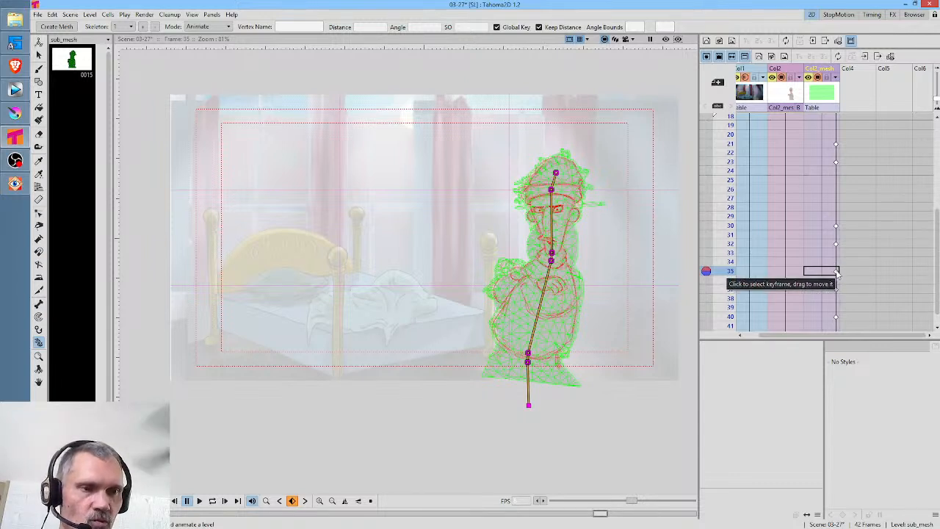
{"action": "left_click", "coordinate": [836, 162]}
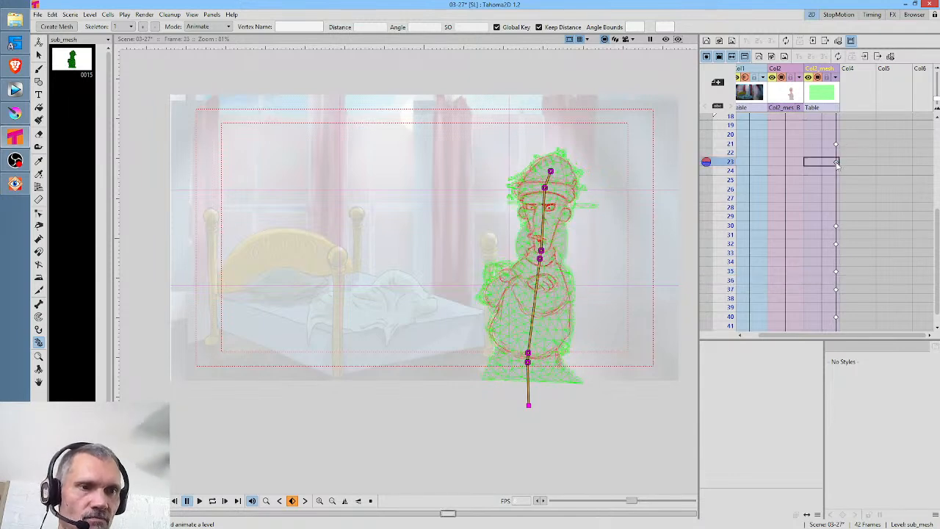
{"action": "left_click", "coordinate": [836, 226]}
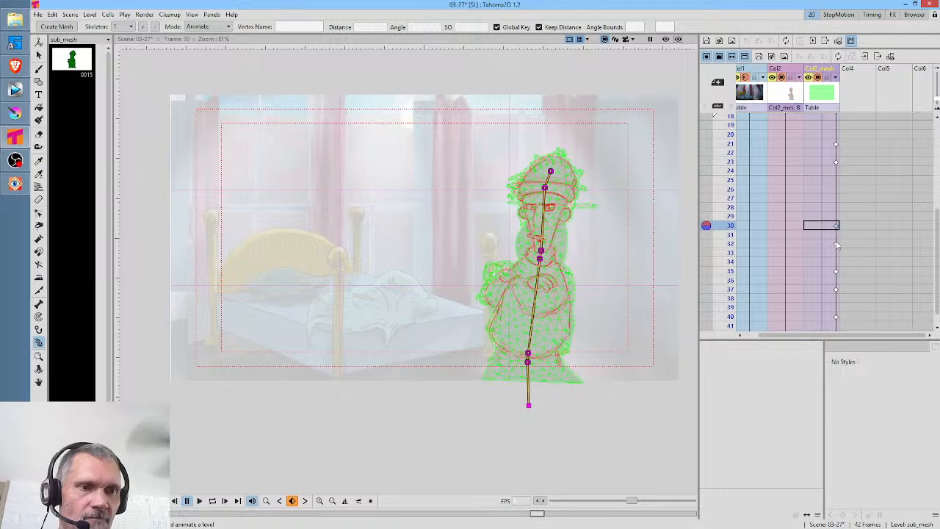
Delete the mesh pose keys at frames 32 and 35, and move the frame 37 key up to frame 32.
{"action": "left_click", "coordinate": [835, 243]}
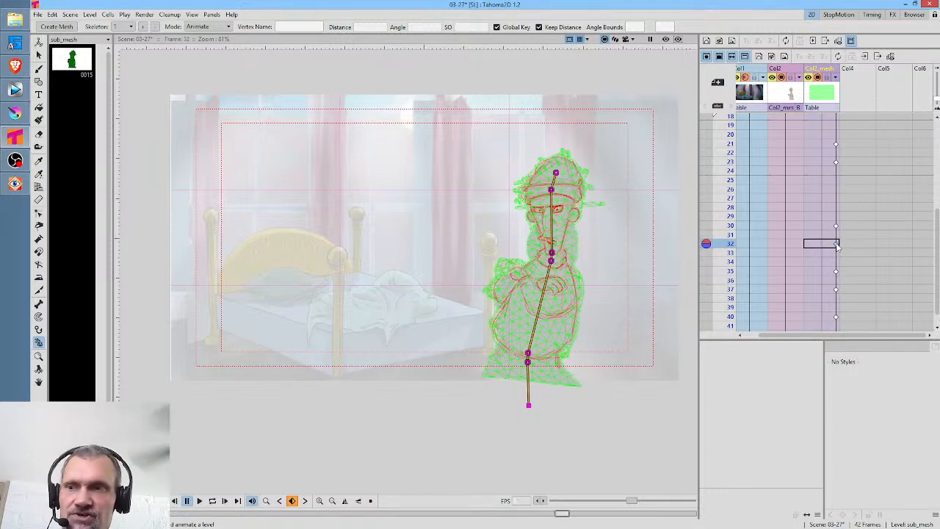
{"action": "key", "text": "Delete"}
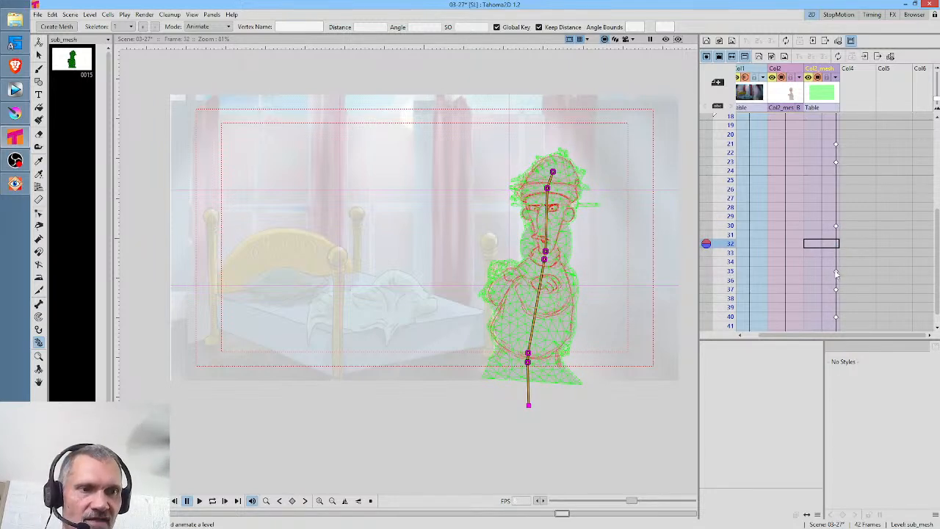
{"action": "left_click", "coordinate": [834, 272]}
{"action": "left_click", "coordinate": [837, 290]}
{"action": "left_click_drag", "start_coordinate": [837, 289], "coordinate": [837, 246]}
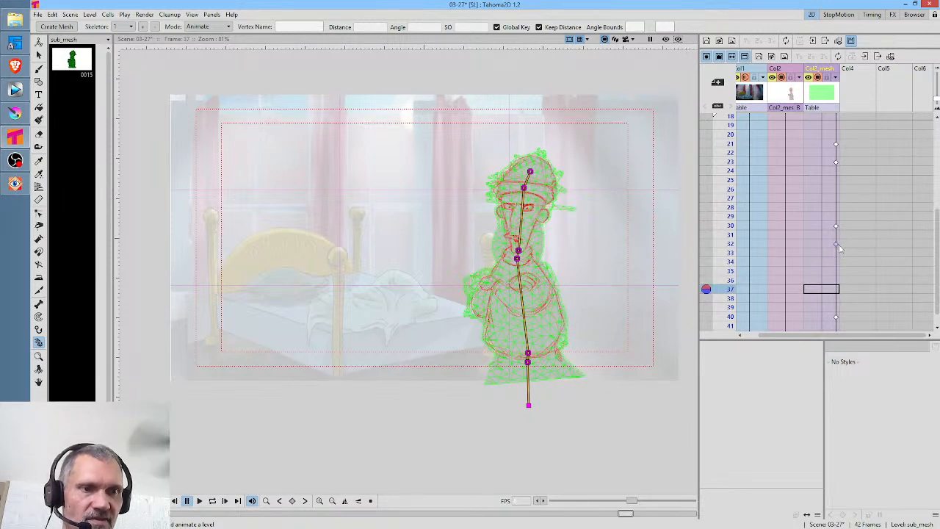
Scrub repeatedly from about frame 27 to frame 40 to examine the timing of the quicker lean.
{"action": "left_click", "coordinate": [730, 199]}
{"action": "left_click_drag", "start_coordinate": [730, 206], "coordinate": [729, 316]}
{"action": "scroll", "coordinate": [845, 217], "scroll_direction": "down", "scroll_amount": 1}
{"action": "scroll", "coordinate": [865, 216], "scroll_direction": "down", "scroll_amount": 1}
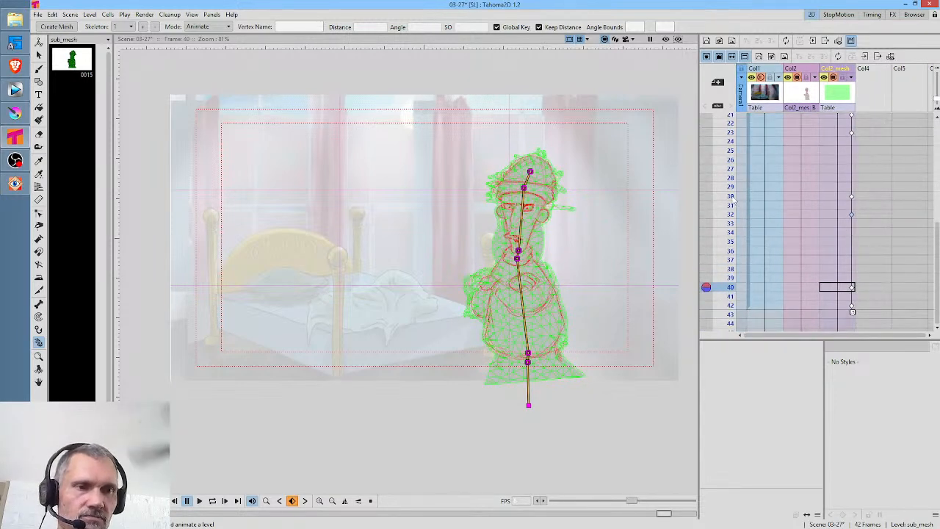
{"action": "left_click_drag", "start_coordinate": [729, 194], "coordinate": [725, 292]}
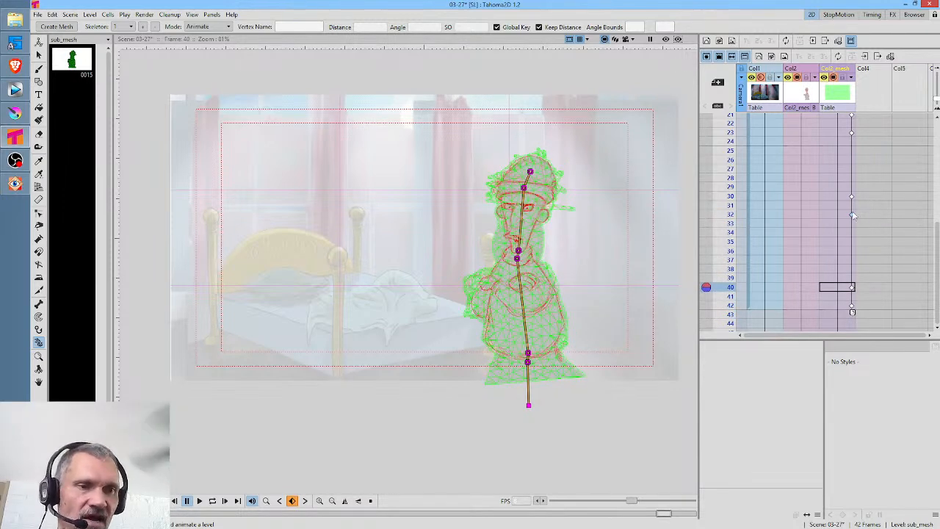
Remove the mesh pose keys at frames 40 and 42, then key the held frame 32 pose at frame 36.
{"action": "left_click_drag", "start_coordinate": [851, 287], "coordinate": [852, 220]}
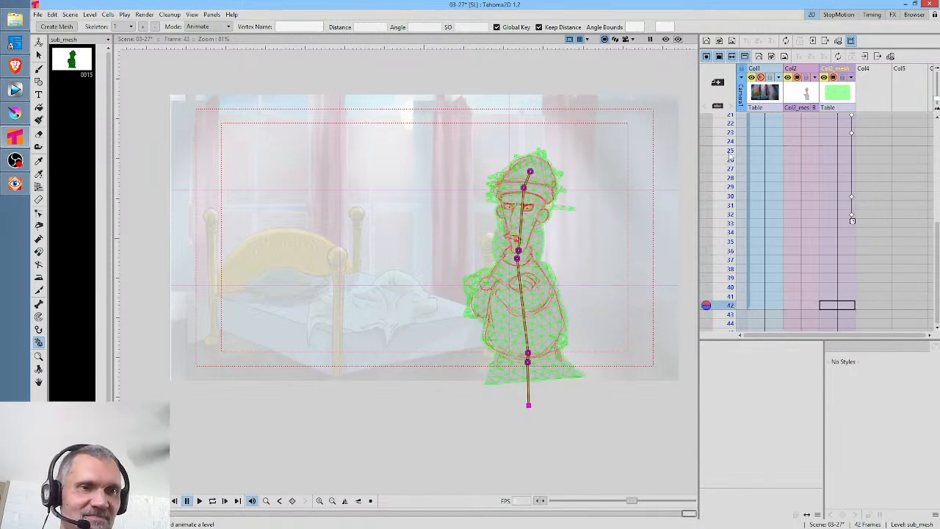
{"action": "left_click_drag", "start_coordinate": [732, 147], "coordinate": [727, 226]}
{"action": "left_click", "coordinate": [727, 232]}
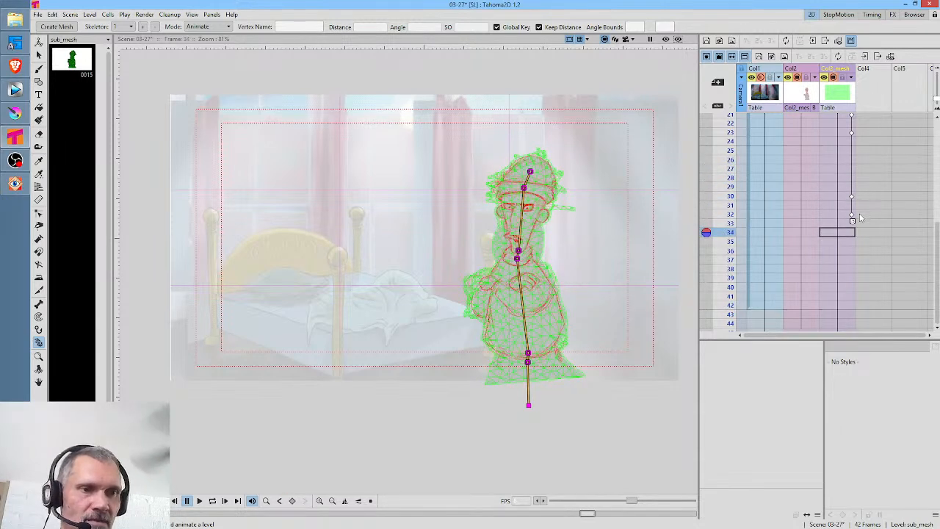
{"action": "left_click", "coordinate": [851, 216]}
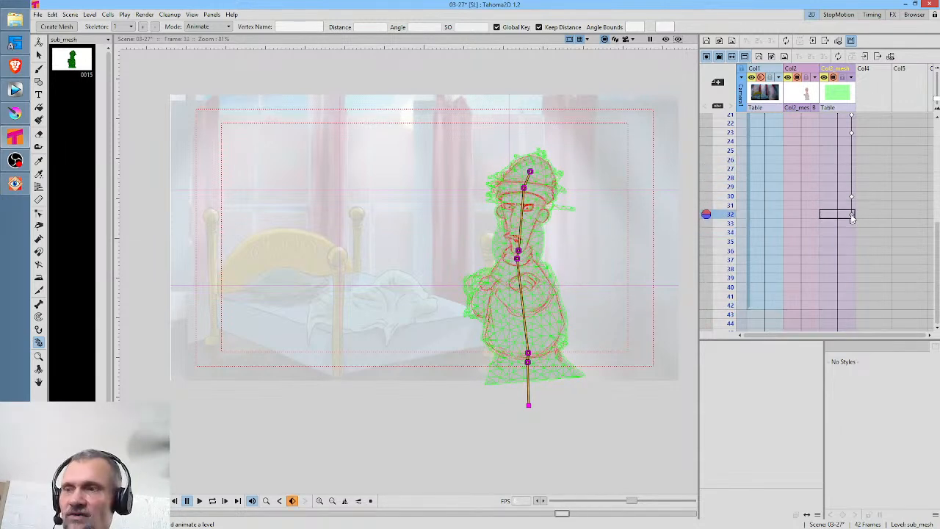
{"action": "left_click", "coordinate": [852, 251]}
{"action": "left_click", "coordinate": [852, 252]}
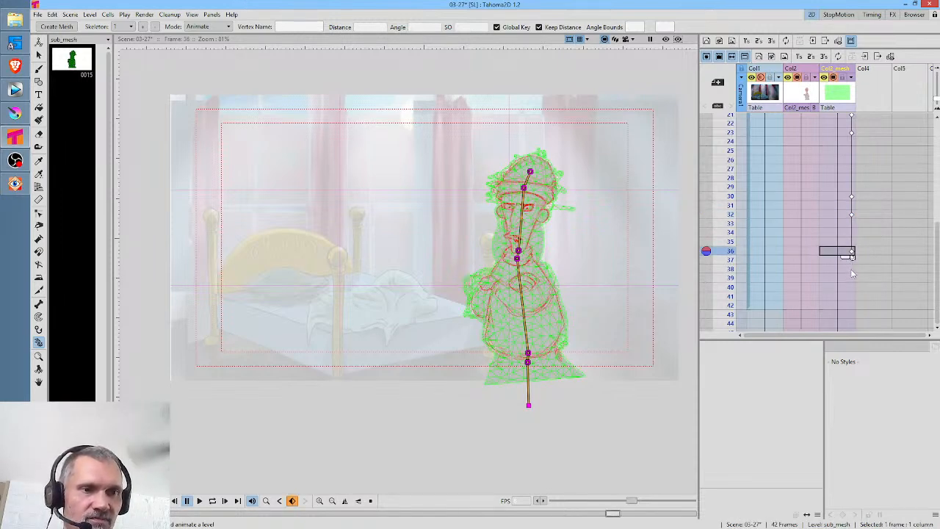
Swing the character's upper body back to the right on a new mesh key at frame 38 and loop the scene to check it.
{"action": "left_click", "coordinate": [851, 270]}
{"action": "left_click_drag", "start_coordinate": [517, 257], "coordinate": [546, 252]}
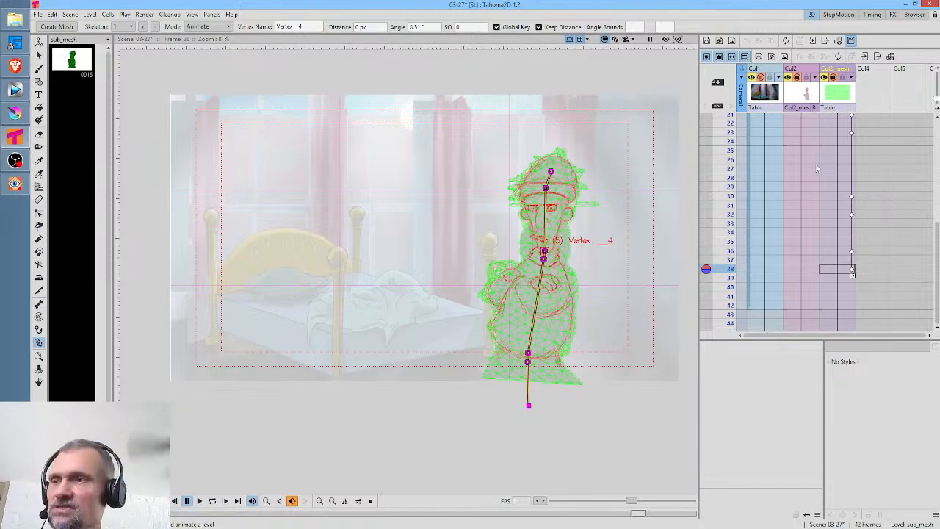
{"action": "key", "text": "l"}
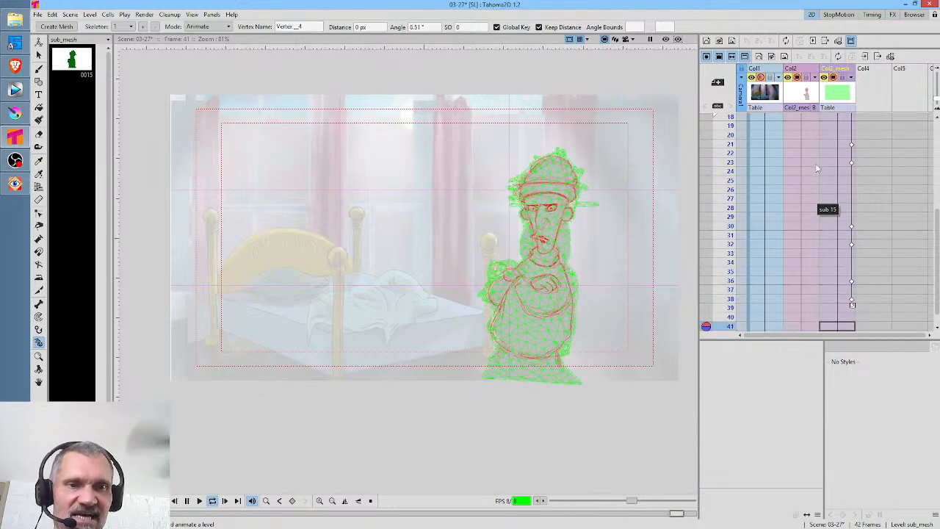
{"action": "key", "text": "l"}
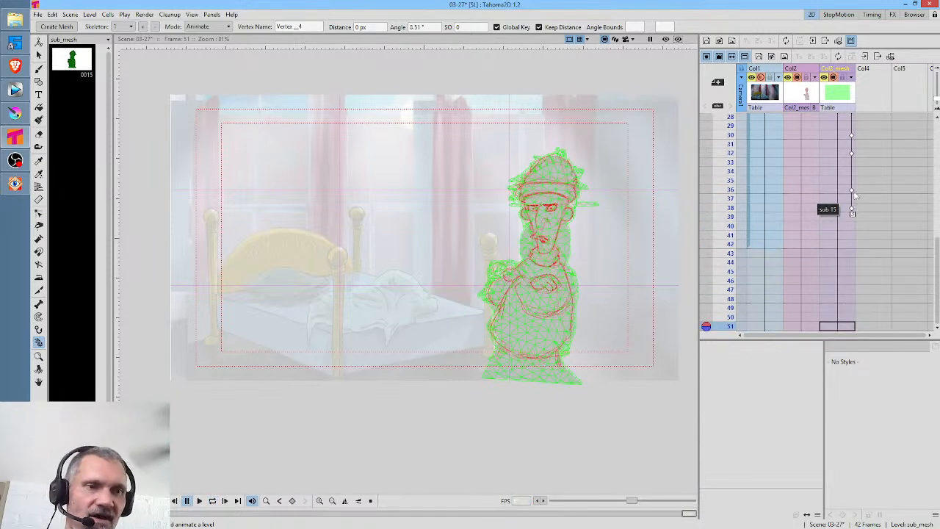
Shift the mesh pose keys at frames 36 and 38 three frames down to frames 39 and 41.
{"action": "left_click", "coordinate": [853, 190]}
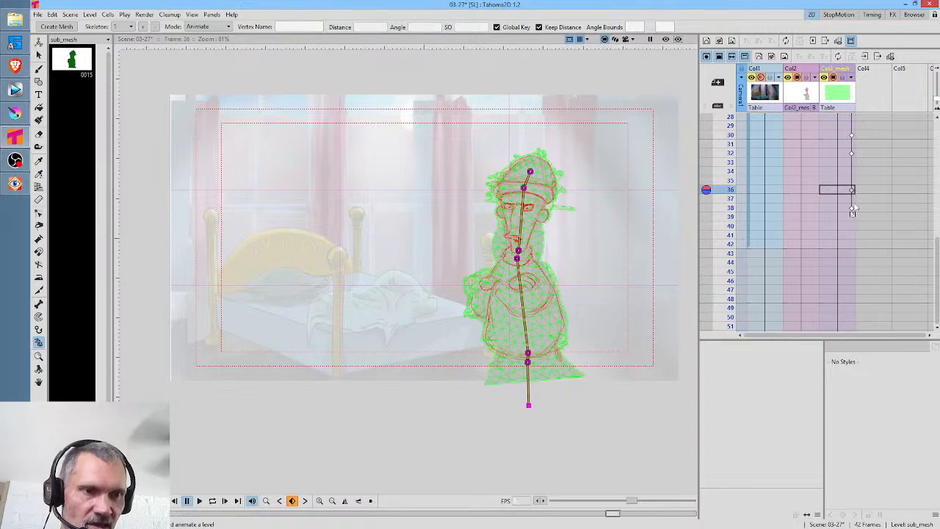
{"action": "left_click", "coordinate": [851, 209], "text": "shift"}
{"action": "left_click_drag", "start_coordinate": [852, 190], "coordinate": [851, 200]}
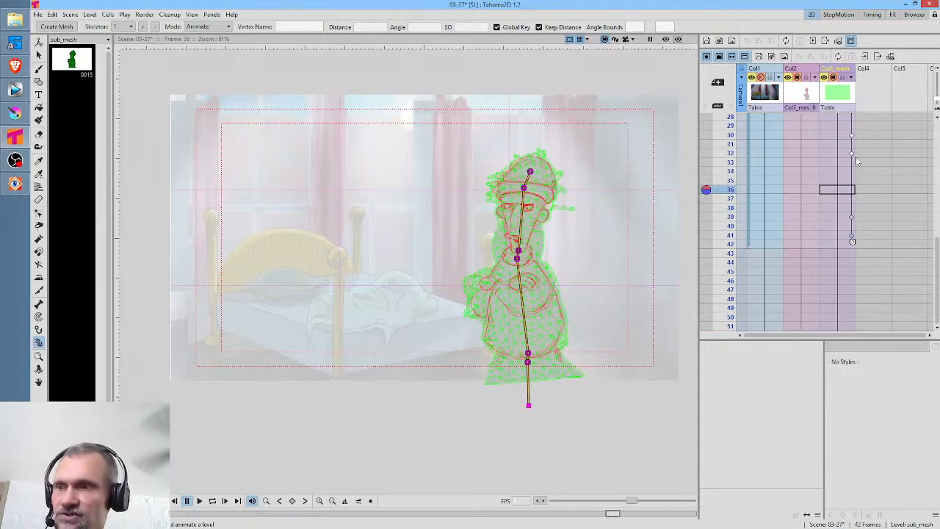
Go back to the earlier frames and loop the scene to examine the longer hold before the last lean.
{"action": "key", "text": "Up"}
{"action": "key", "text": "Up"}
{"action": "key", "text": "Up"}
{"action": "key", "text": "Up"}
{"action": "key", "text": "Up"}
{"action": "key", "text": "Up"}
{"action": "key", "text": "Up"}
{"action": "key", "text": "Up"}
{"action": "key", "text": "Up"}
{"action": "key", "text": "Up"}
{"action": "key", "text": "Up"}
{"action": "key", "text": "Up"}
{"action": "key", "text": "Up"}
{"action": "key", "text": "Up"}
{"action": "key", "text": "Up"}
{"action": "key", "text": "Up"}
{"action": "key", "text": "Up"}
{"action": "key", "text": "Up"}
{"action": "key", "text": "p"}
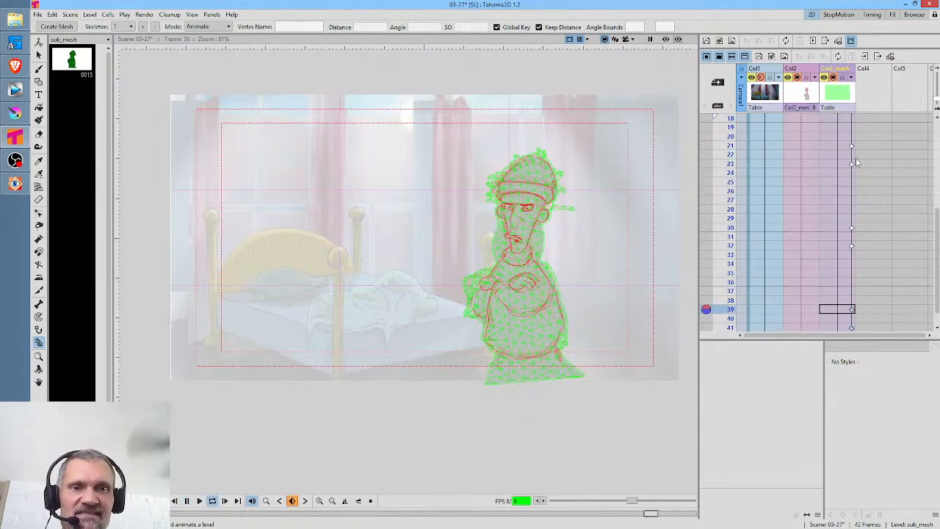
{"action": "key", "text": "p"}
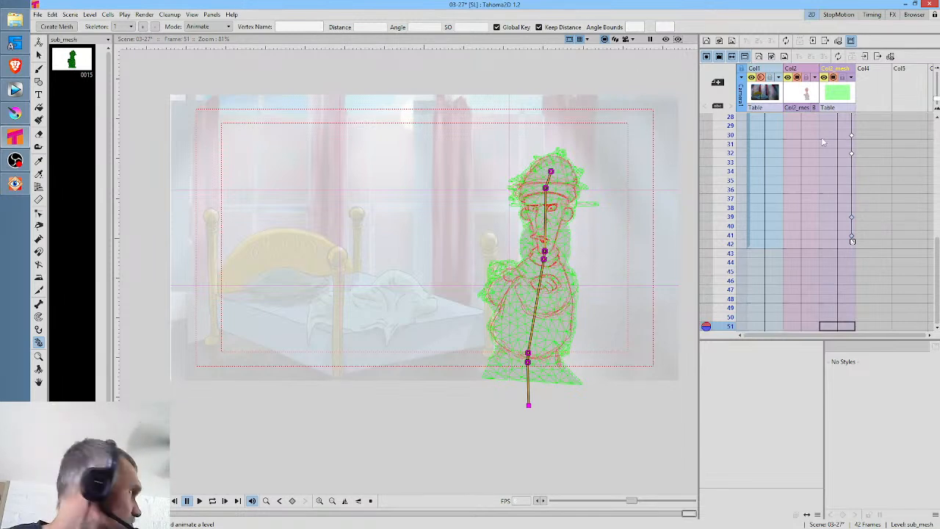
Save scene 03-27 and select the drawn sub level at frame 1 in Col2.
{"action": "scroll", "coordinate": [831, 180], "scroll_direction": "up", "scroll_amount": 5}
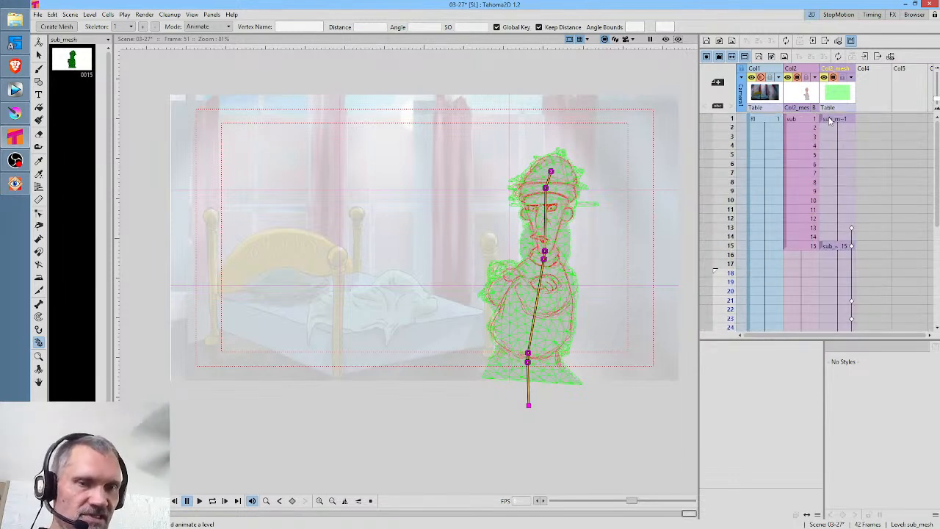
{"action": "left_click", "coordinate": [38, 15]}
{"action": "left_click", "coordinate": [50, 49]}
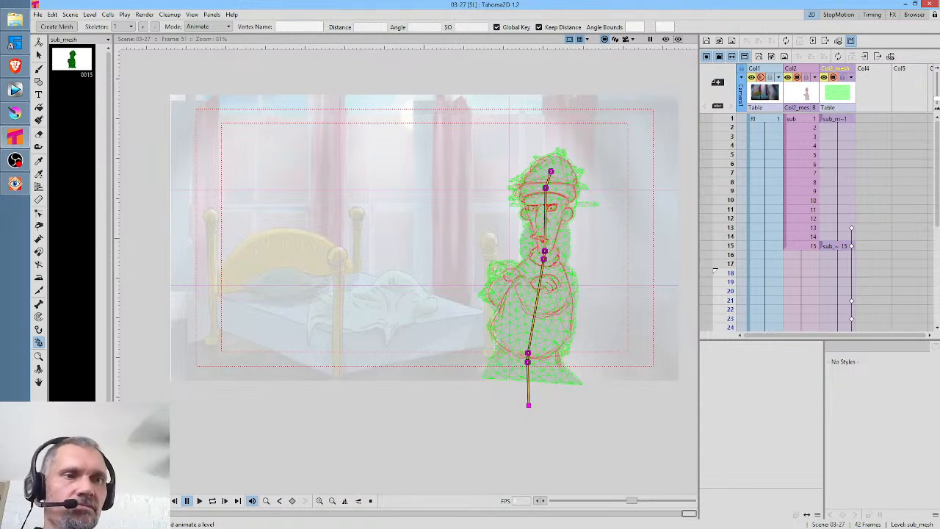
{"action": "left_click", "coordinate": [808, 122]}
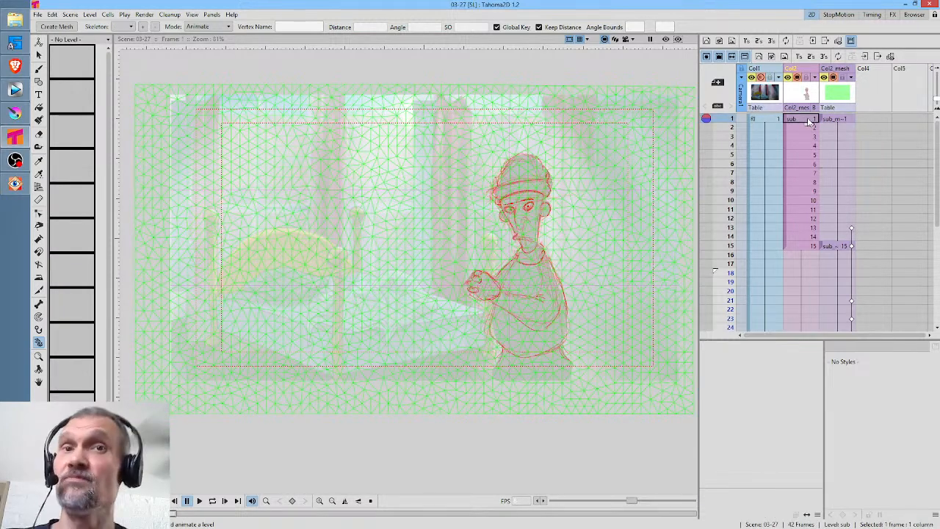